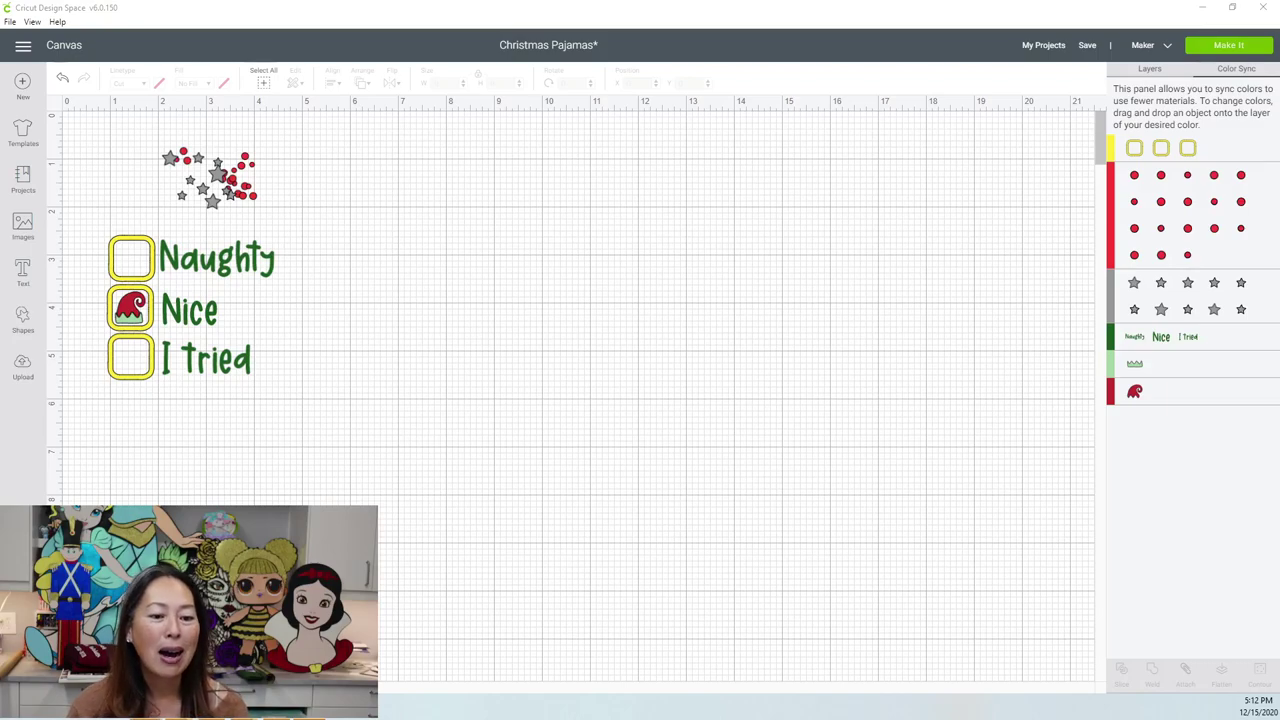
Step: Copy the SVG from the naughty nice i tried zip folder to the Desktop, replacing the existing copy
{"action": "key", "text": "alt+Tab"}
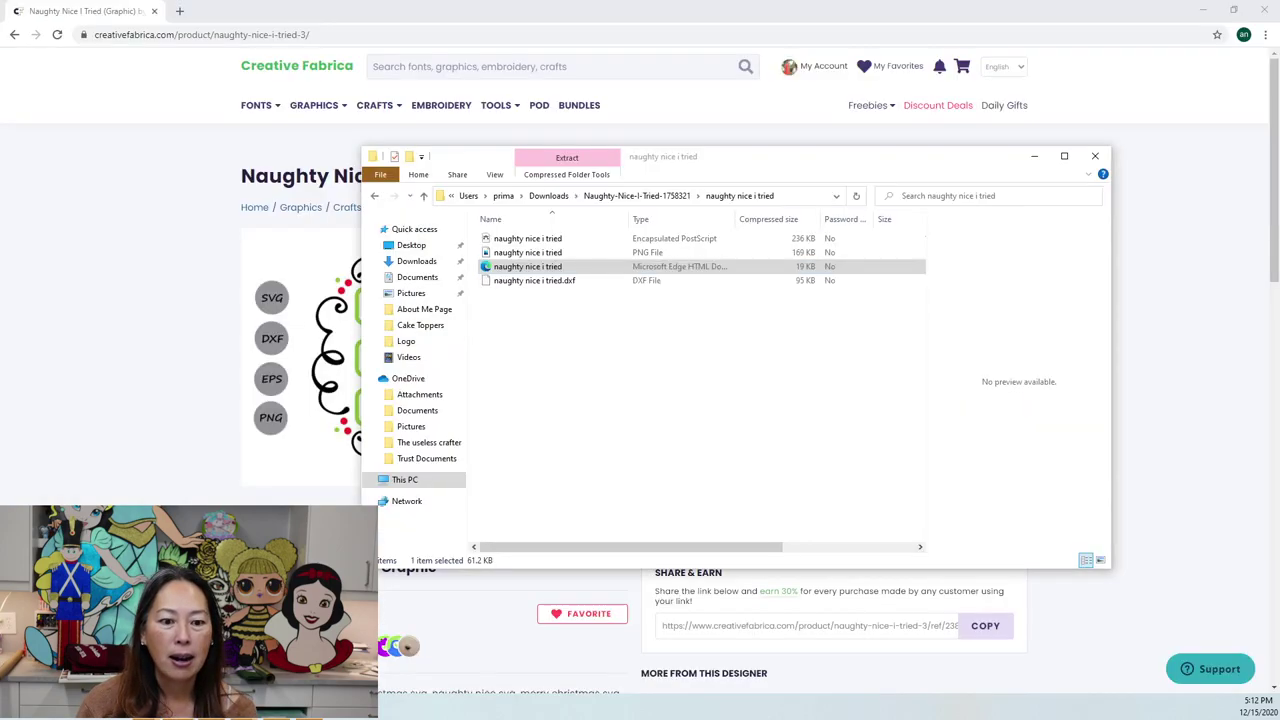
{"action": "left_click", "coordinate": [549, 196]}
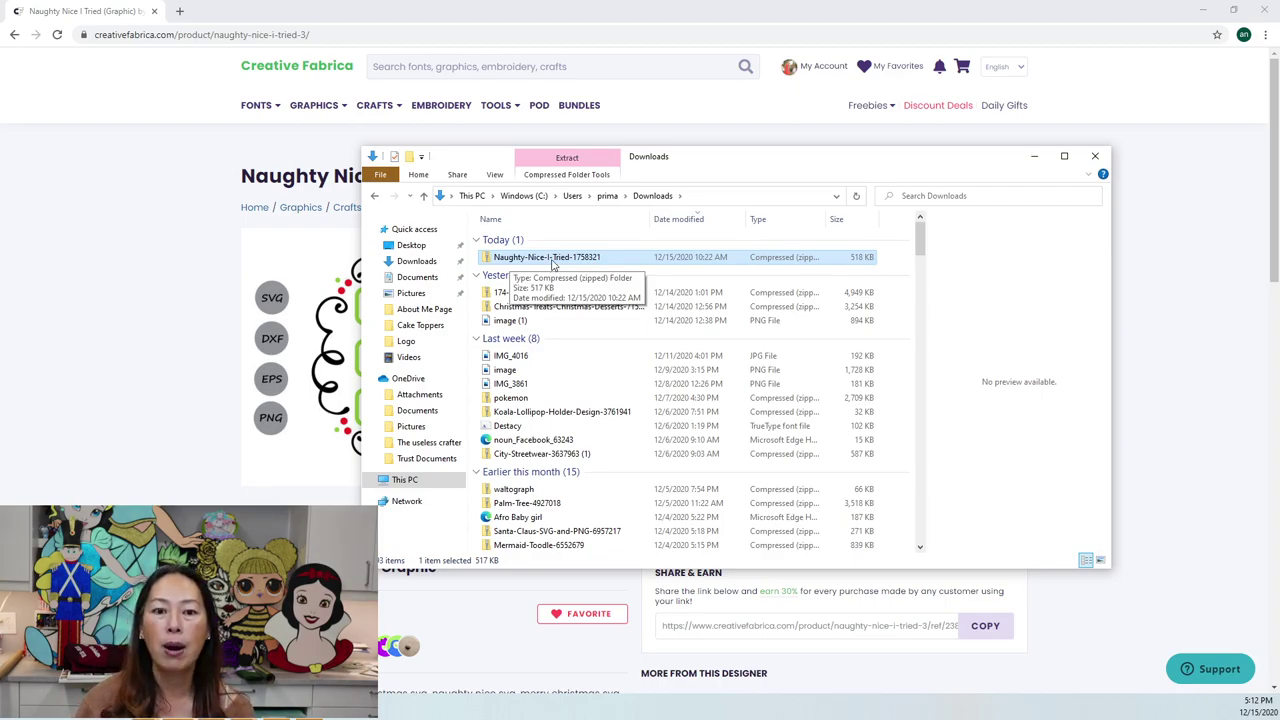
{"action": "double_click", "coordinate": [549, 262]}
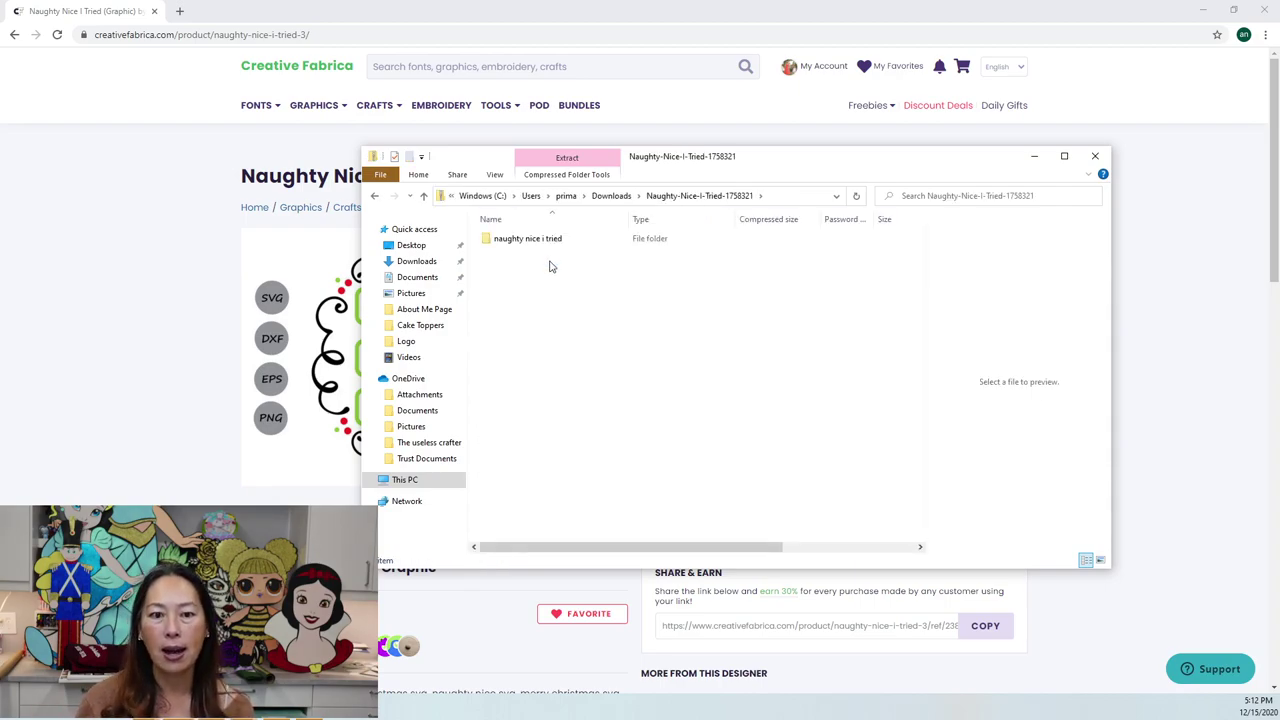
{"action": "left_click", "coordinate": [508, 240]}
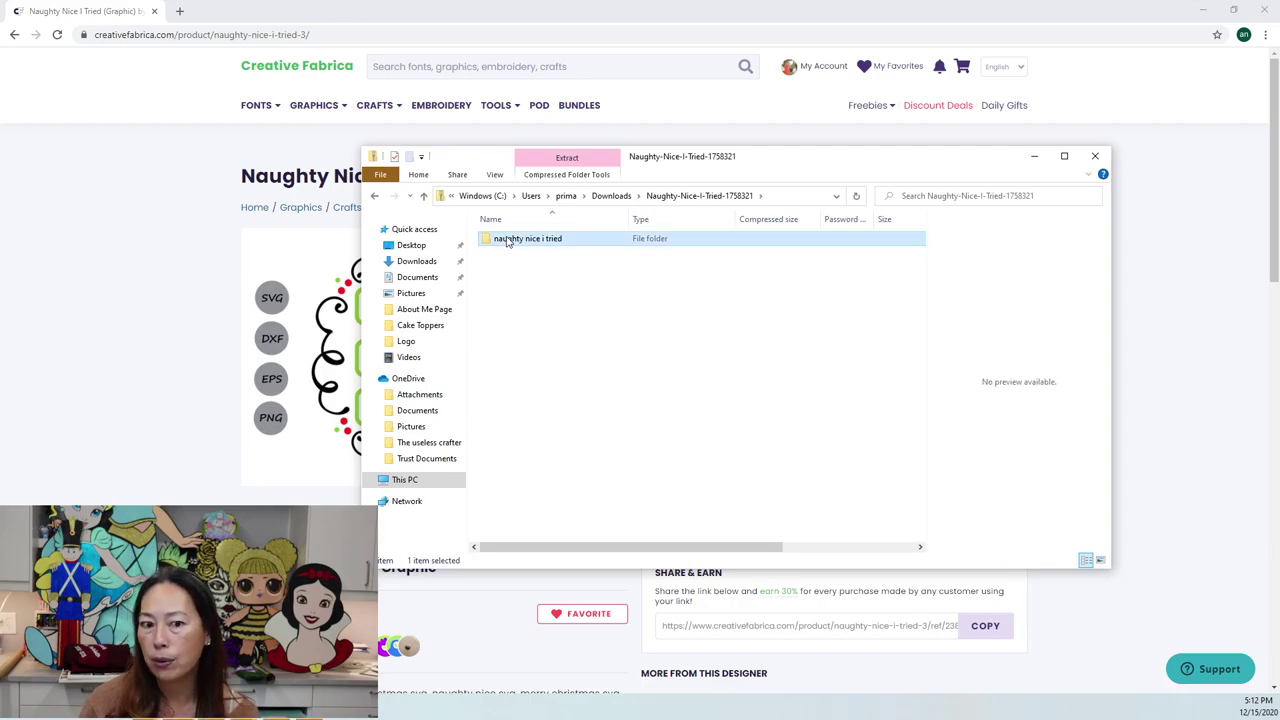
{"action": "double_click", "coordinate": [508, 240]}
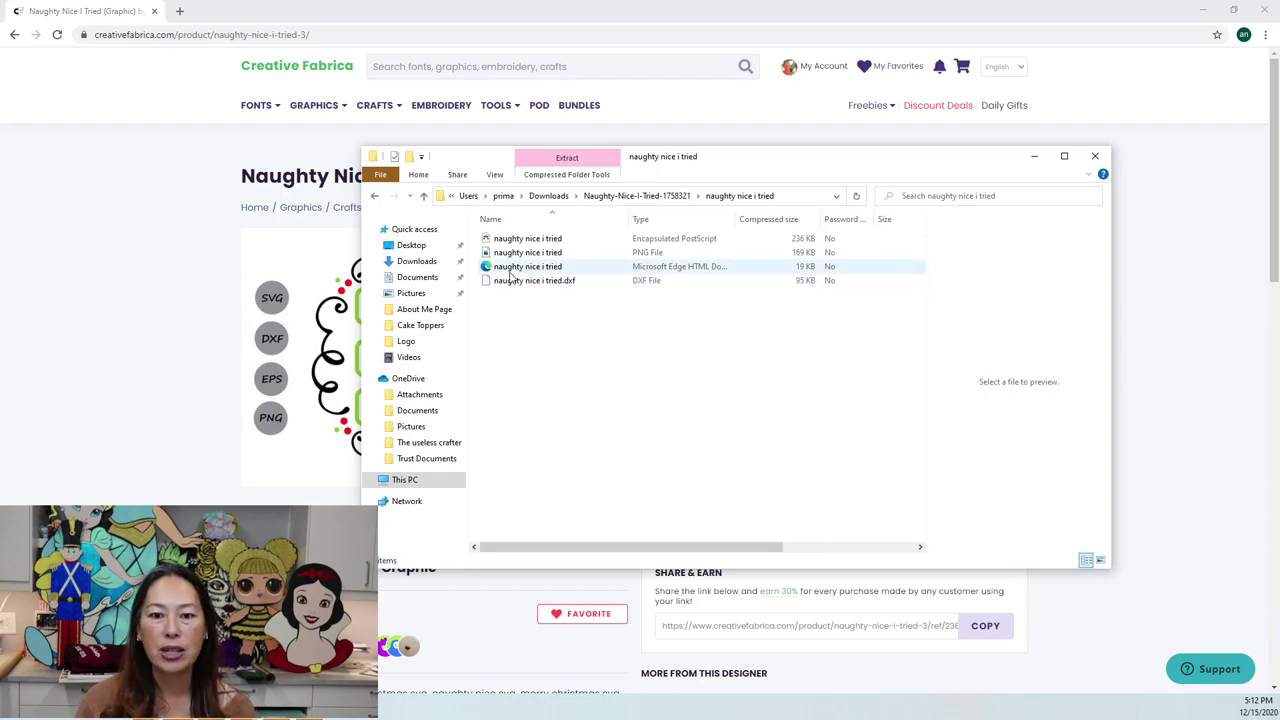
{"action": "left_click_drag", "start_coordinate": [510, 270], "coordinate": [412, 248]}
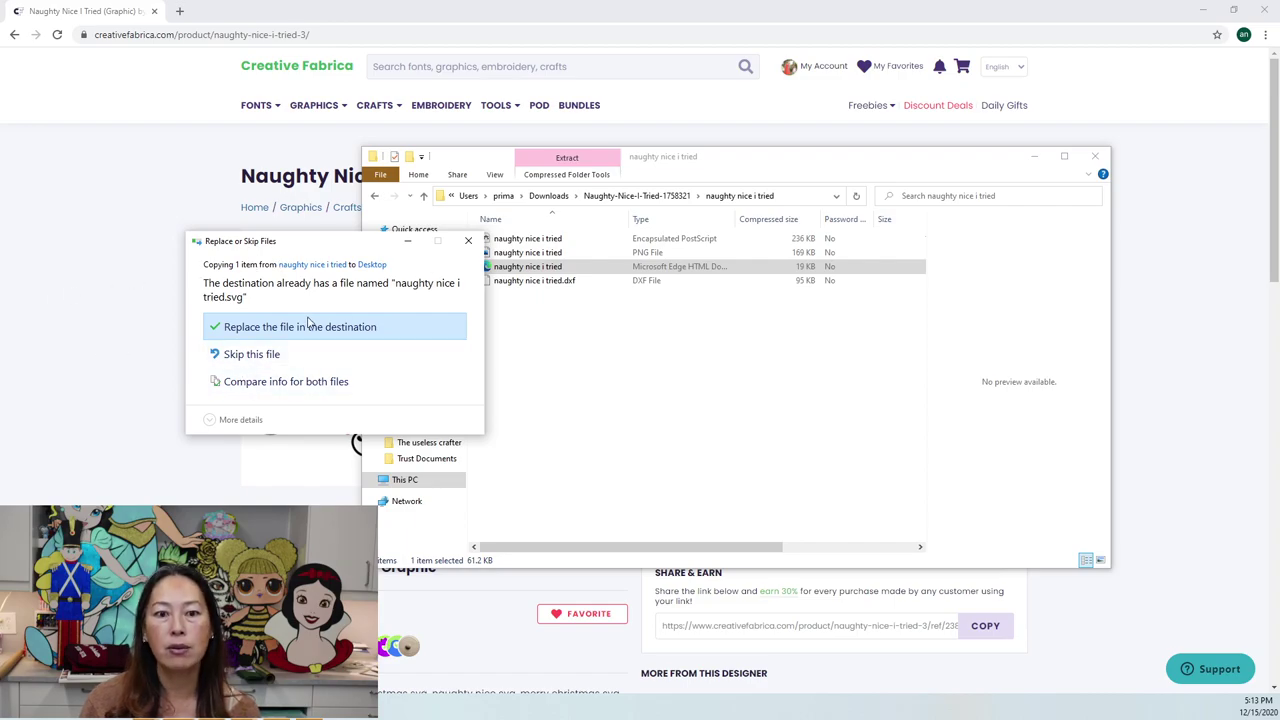
{"action": "left_click", "coordinate": [449, 363]}
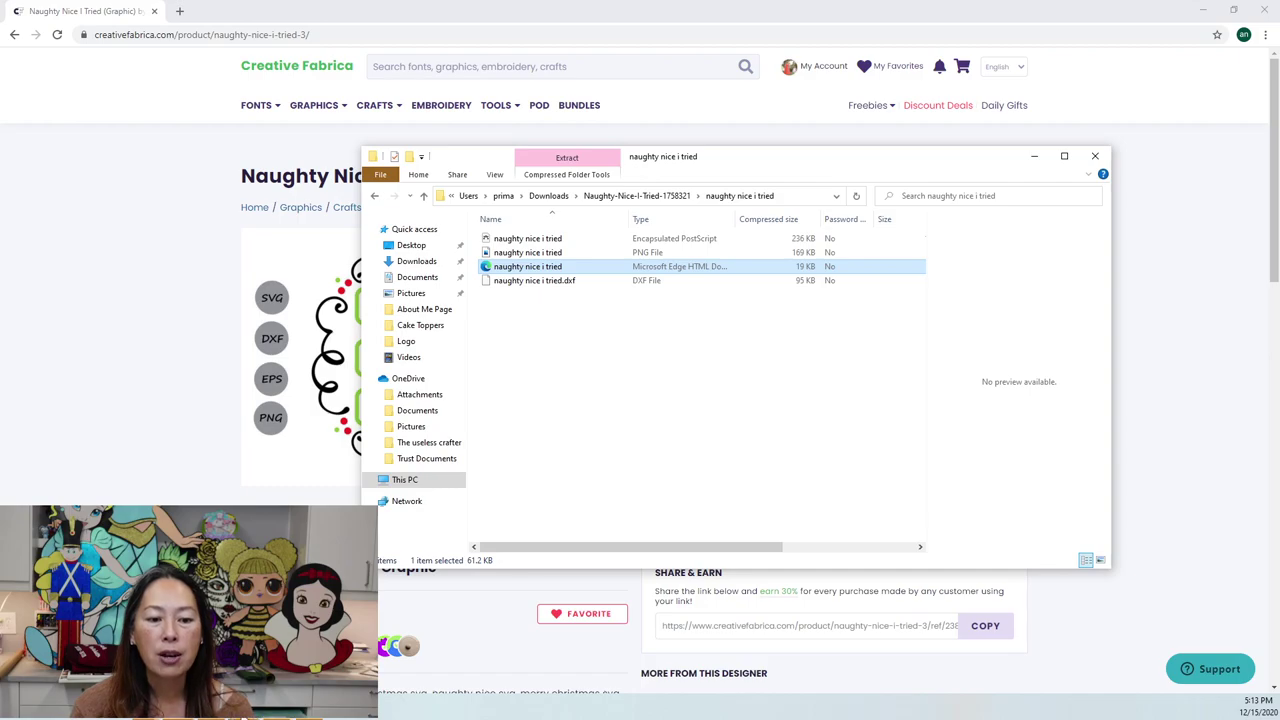
Step: Quit Cricut Design Space
{"action": "left_click", "coordinate": [376, 705]}
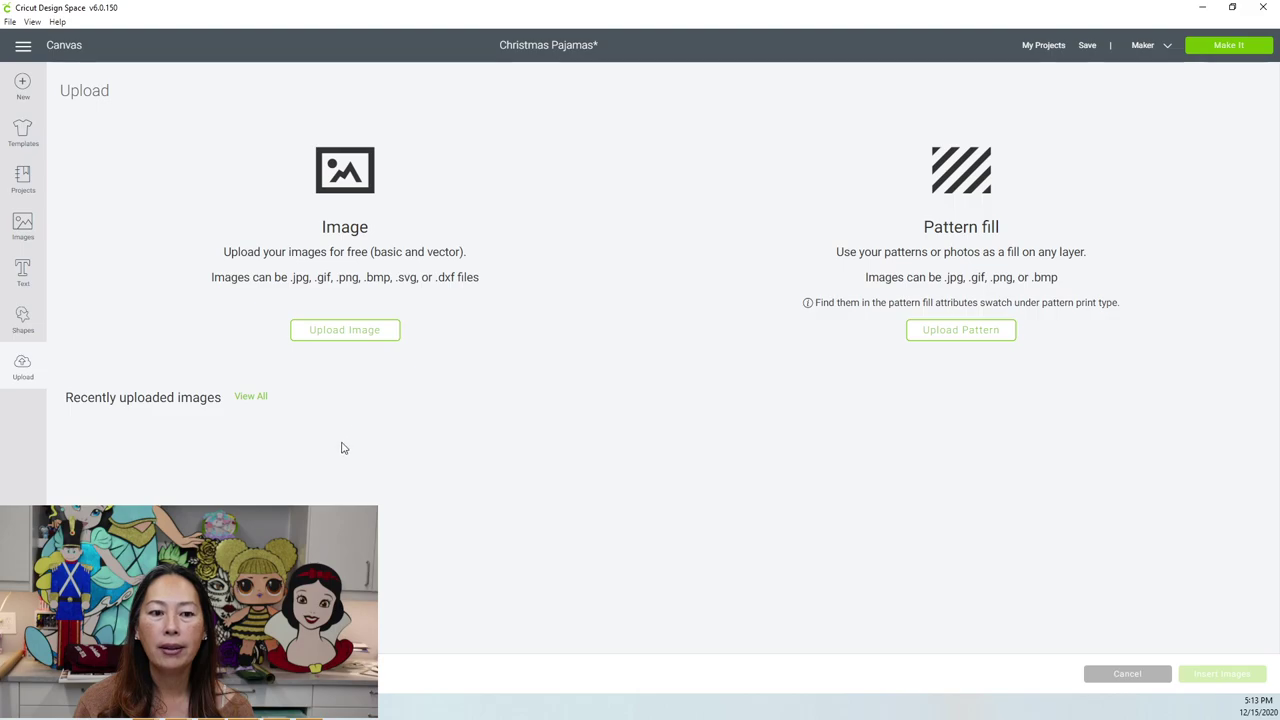
{"action": "left_click", "coordinate": [1263, 7]}
{"action": "left_click", "coordinate": [588, 343]}
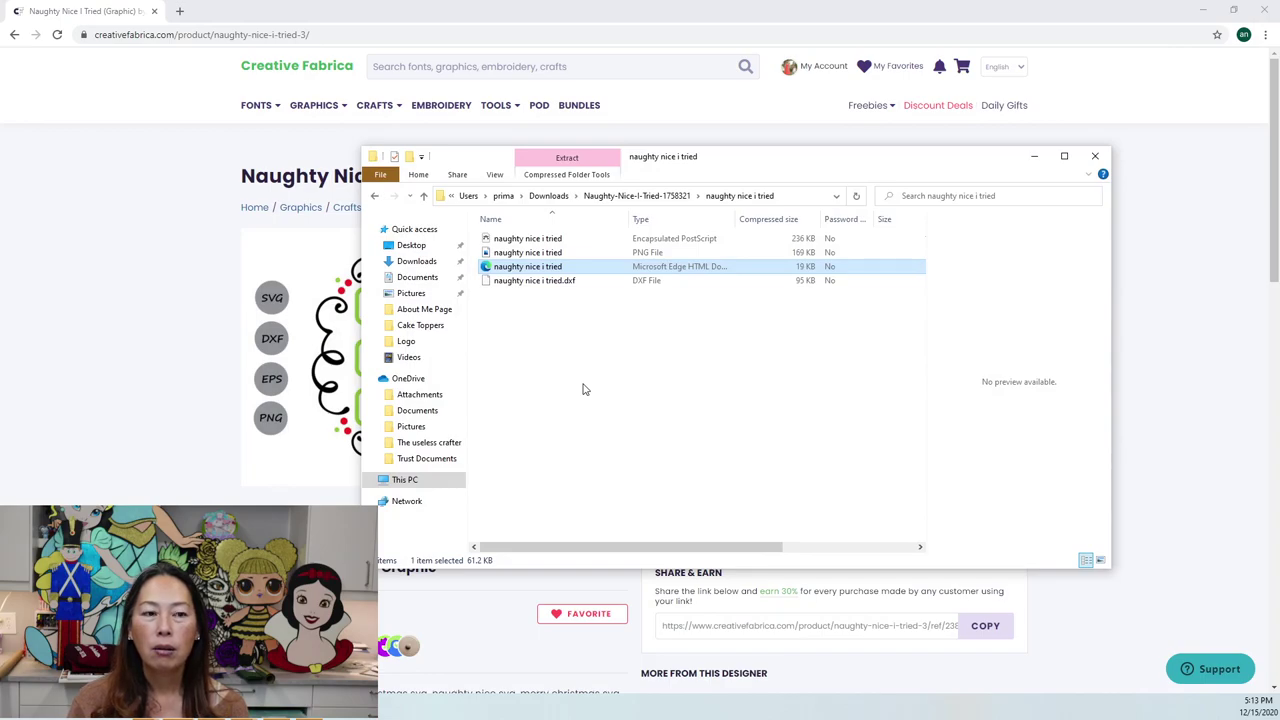
Step: Load design.cricut.com and launch the Design Space desktop app from it
{"action": "left_click", "coordinate": [1096, 160]}
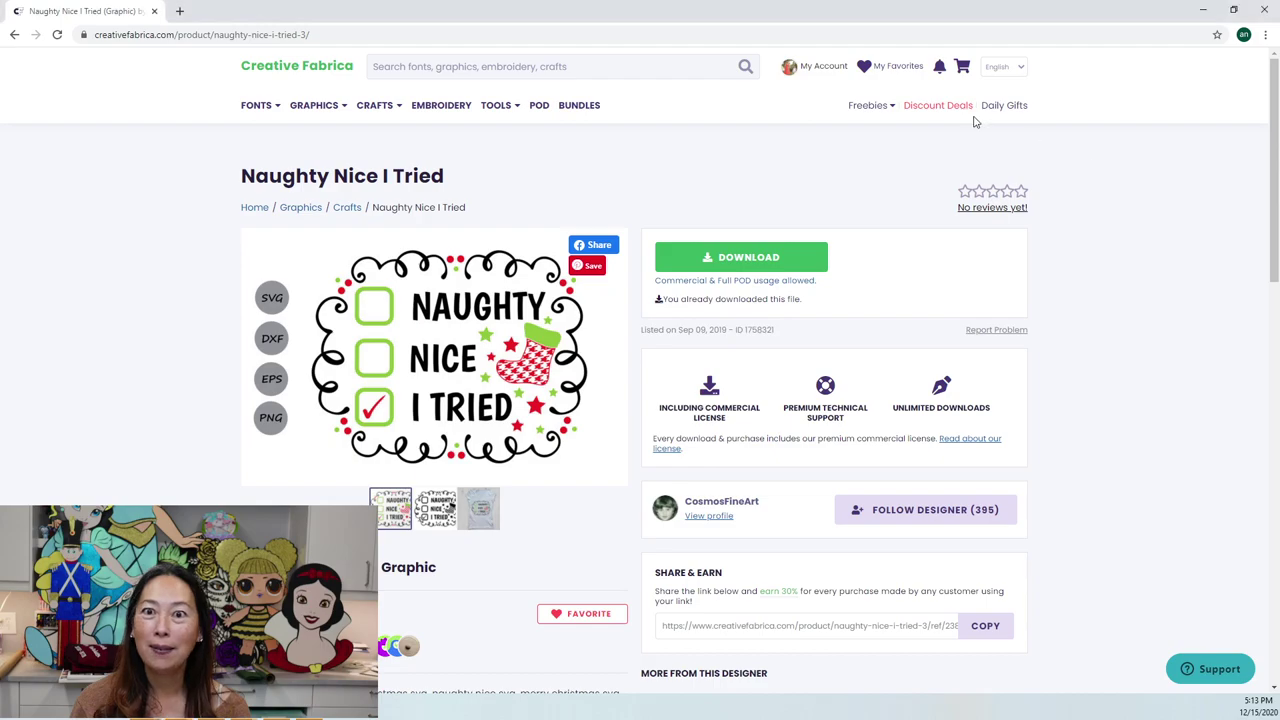
{"action": "left_click", "coordinate": [884, 33]}
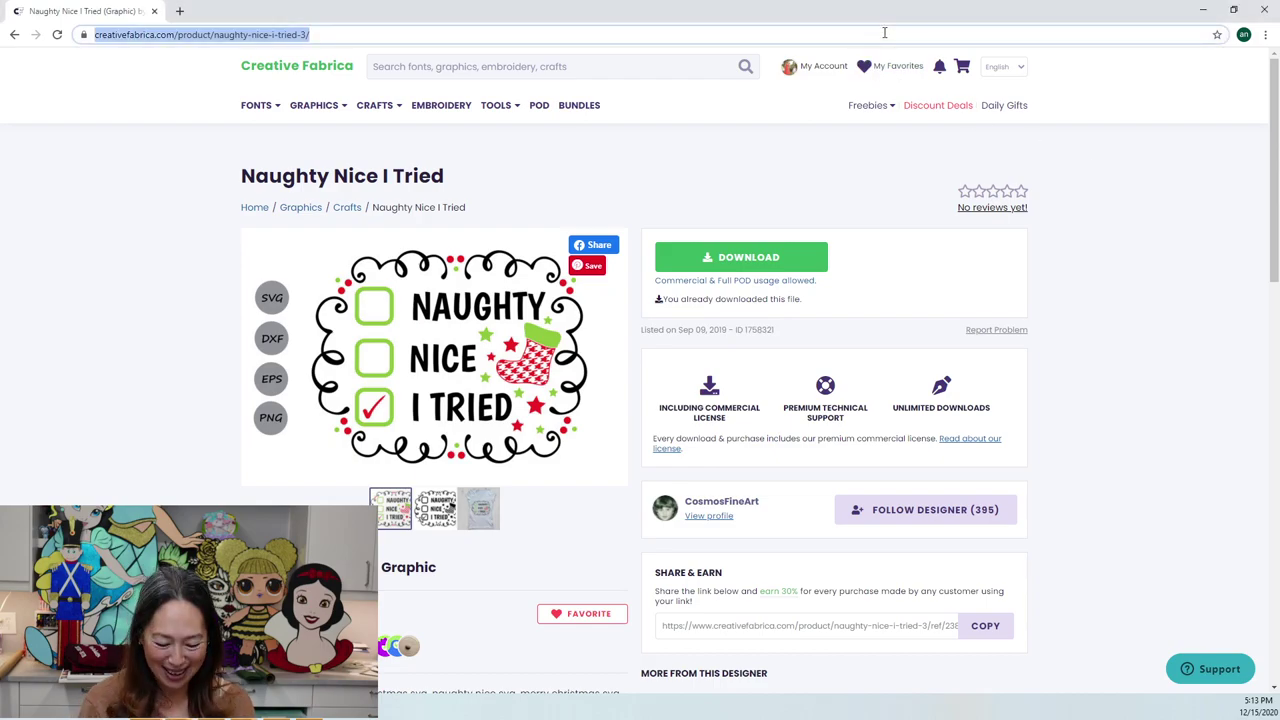
{"action": "type", "text": "des"}
{"action": "key", "text": "Return"}
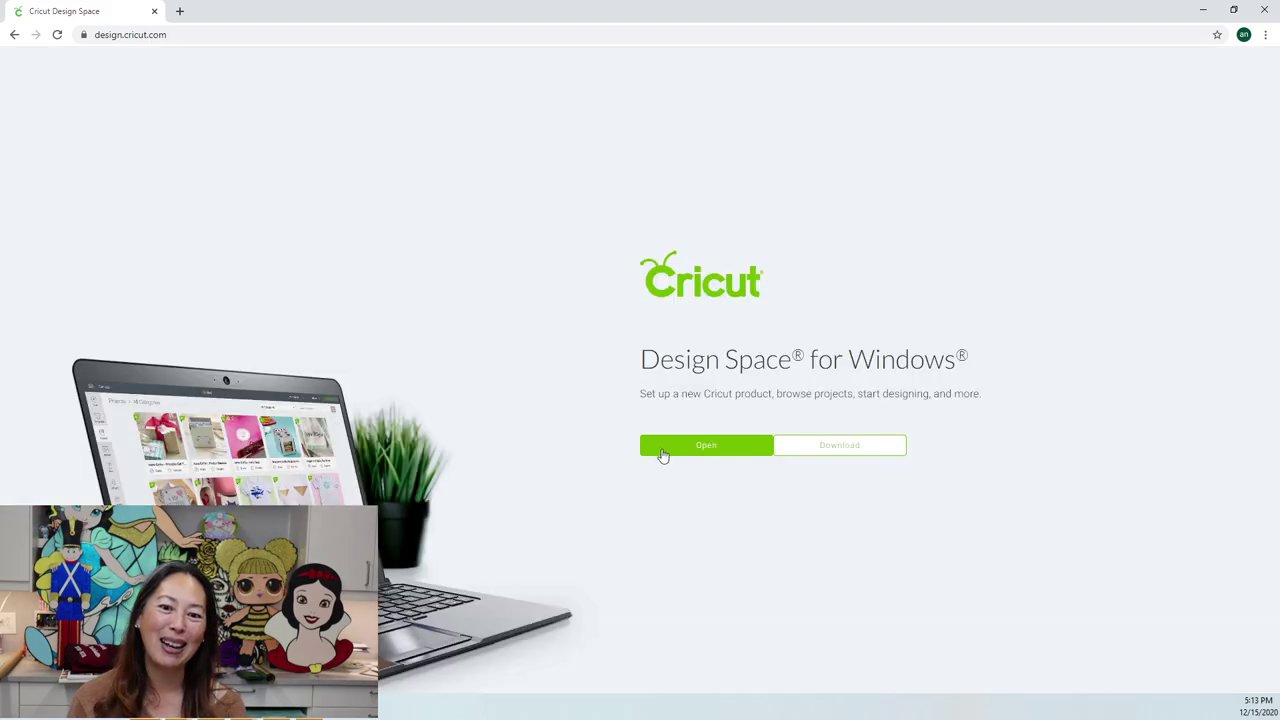
{"action": "left_click", "coordinate": [660, 452]}
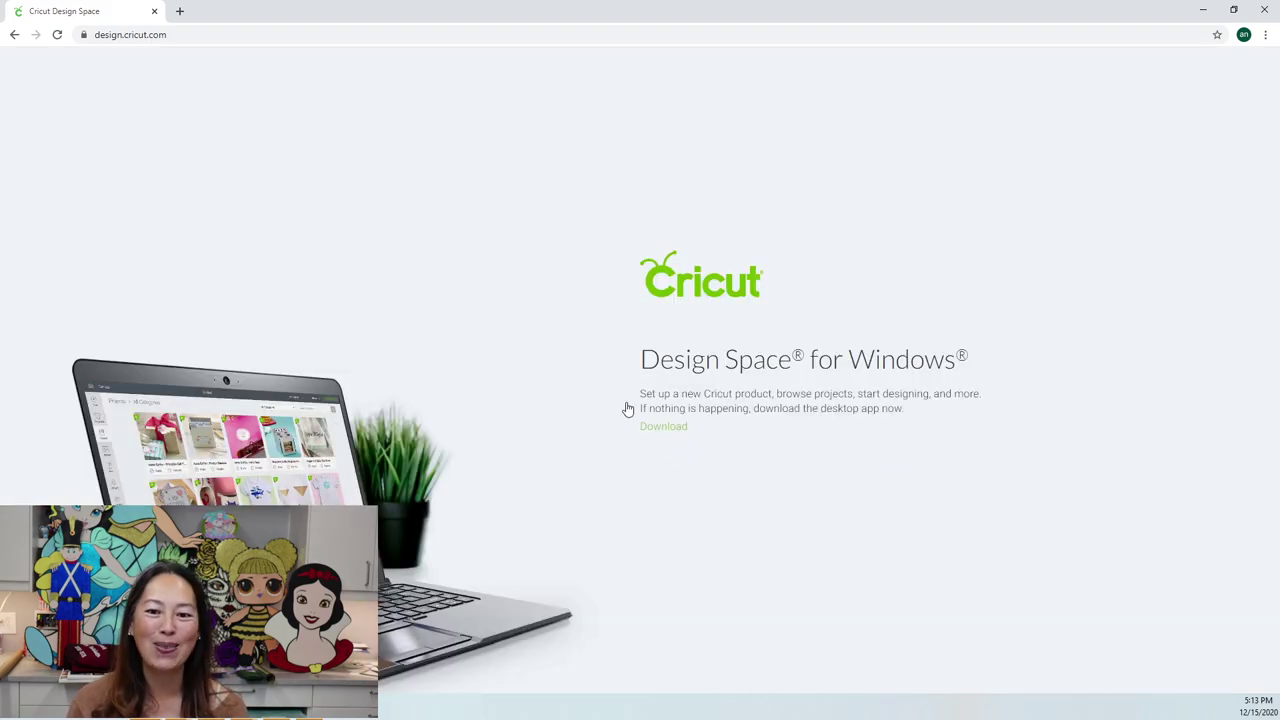
{"action": "left_click", "coordinate": [666, 147]}
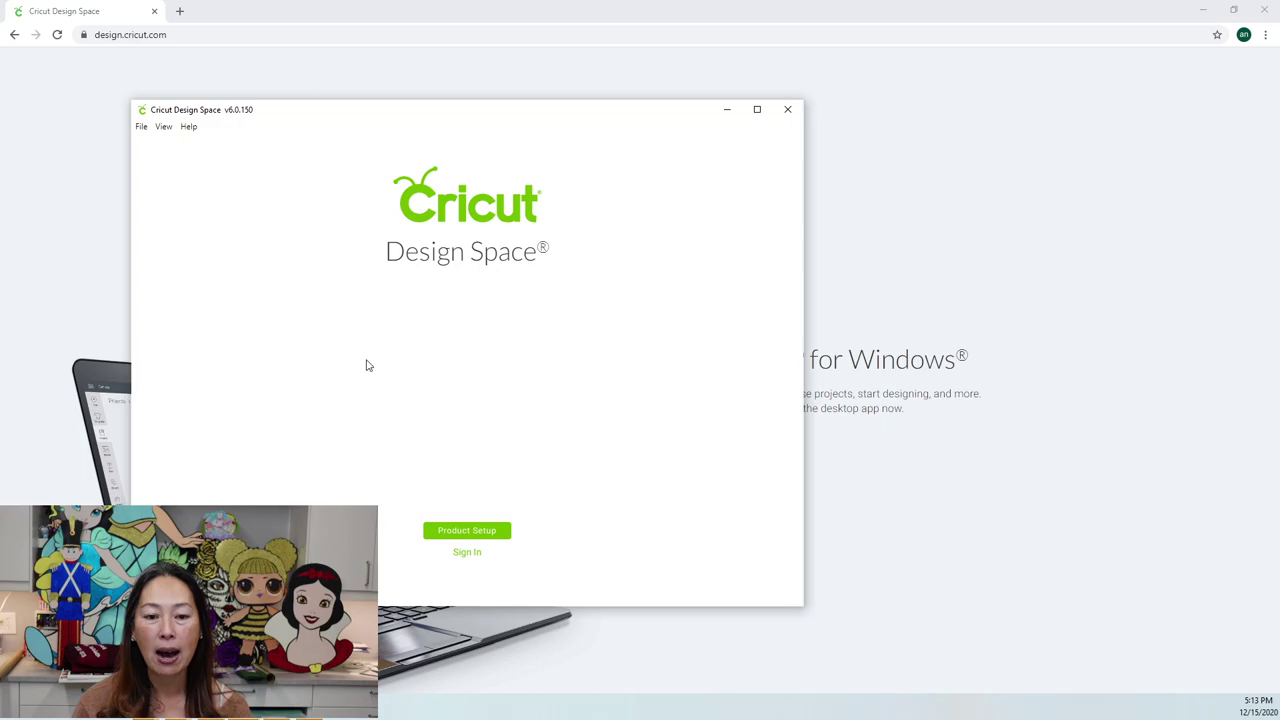
Step: Sign in to Design Space with the account password
{"action": "left_click", "coordinate": [466, 552]}
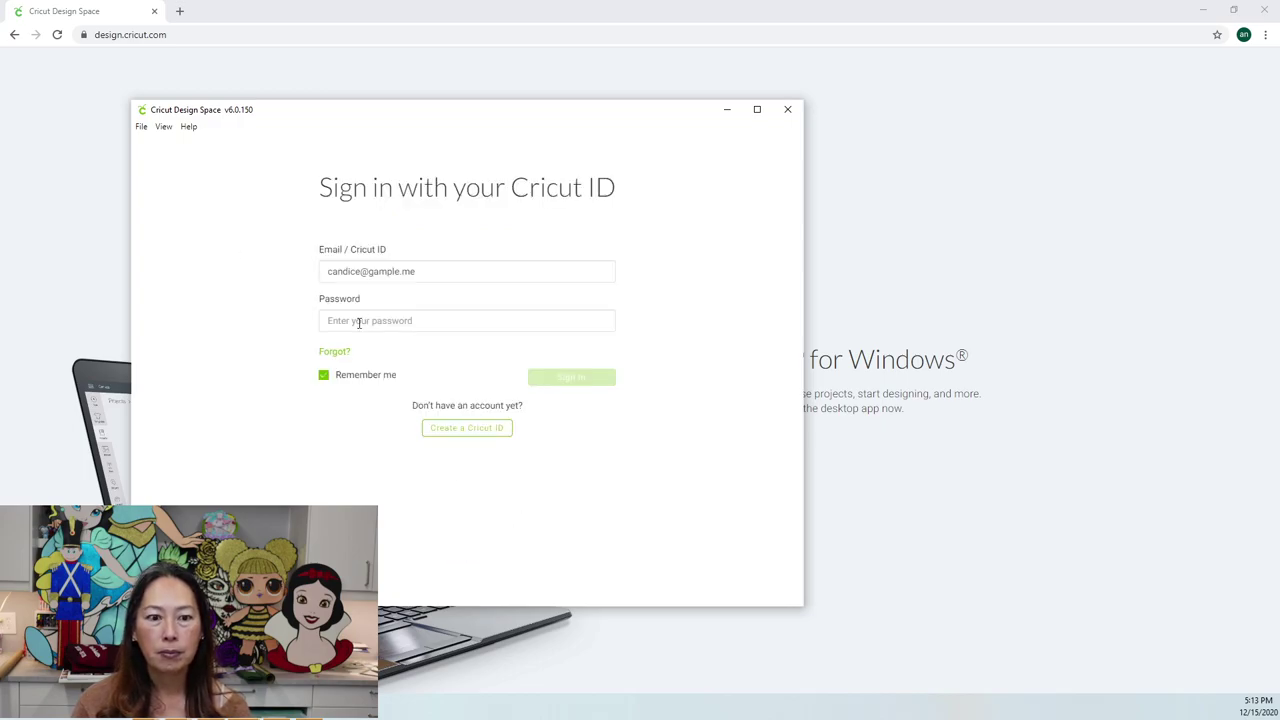
{"action": "left_click", "coordinate": [358, 322]}
{"action": "type", "text": "c"}
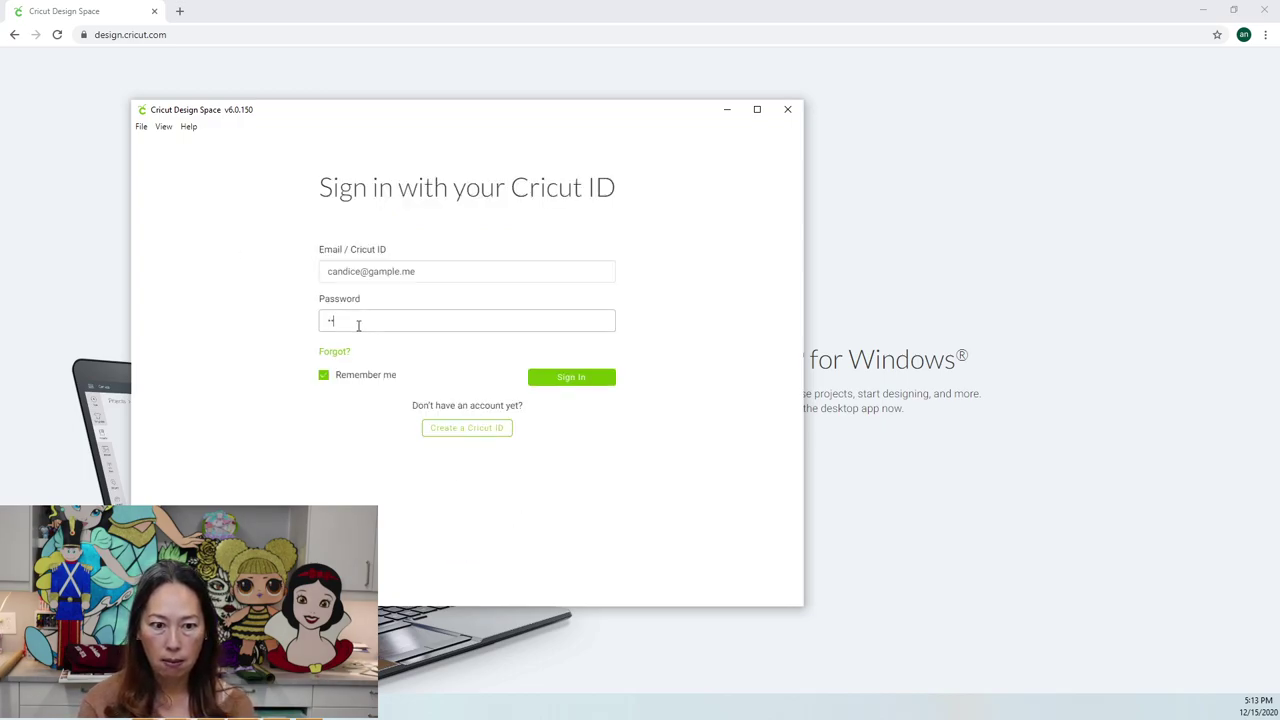
{"action": "type", "text": "••••••"}
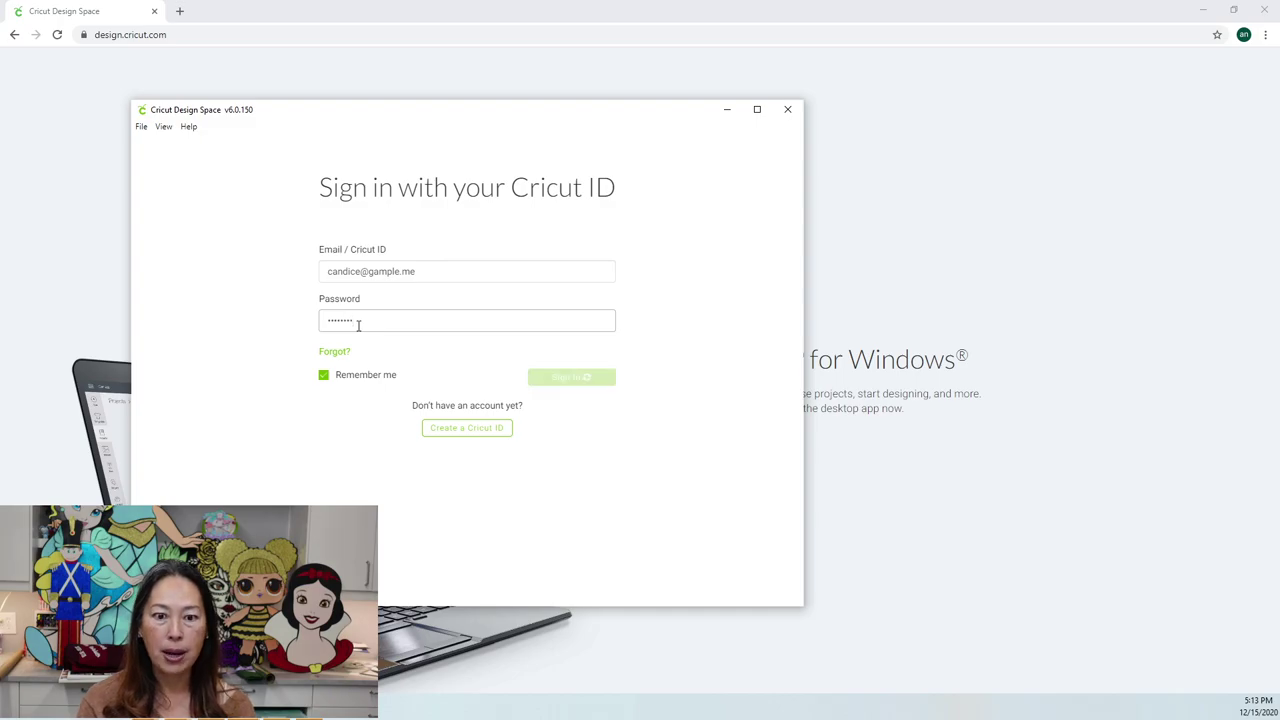
{"action": "key", "text": "Return"}
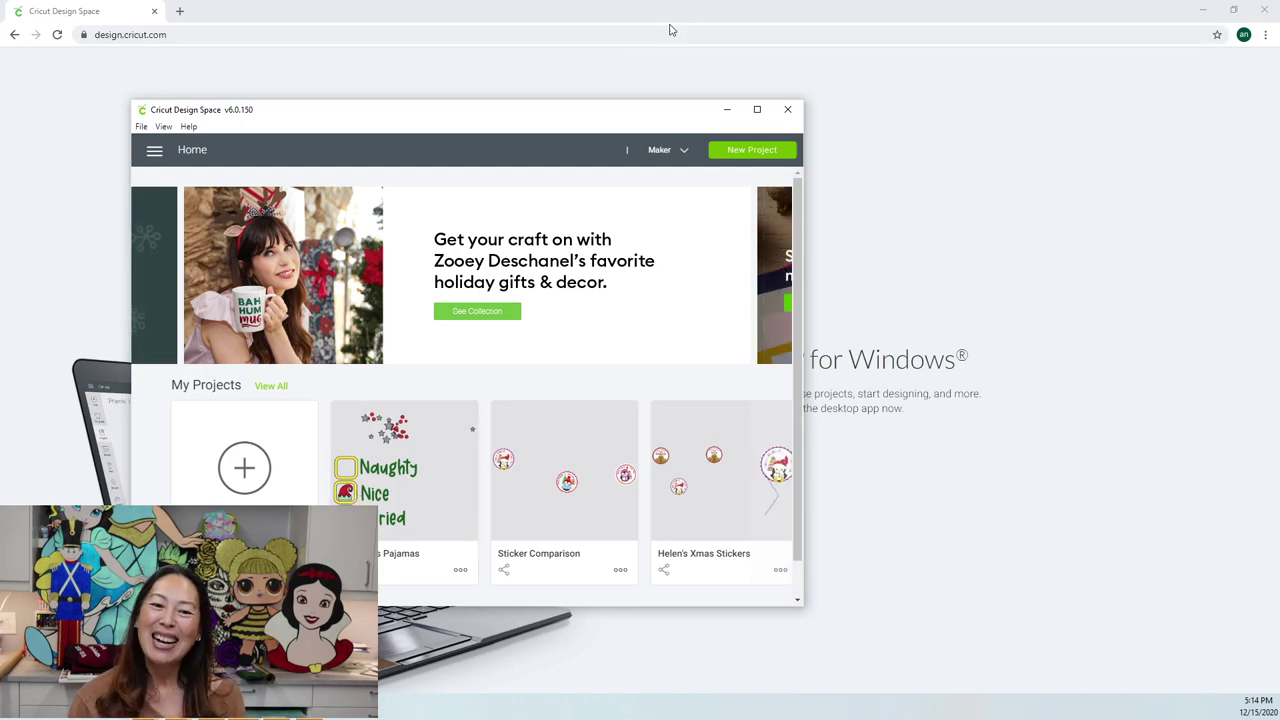
Step: Maximize Design Space and open the Christmas Pajamas project on the canvas via Customize
{"action": "left_click", "coordinate": [760, 110]}
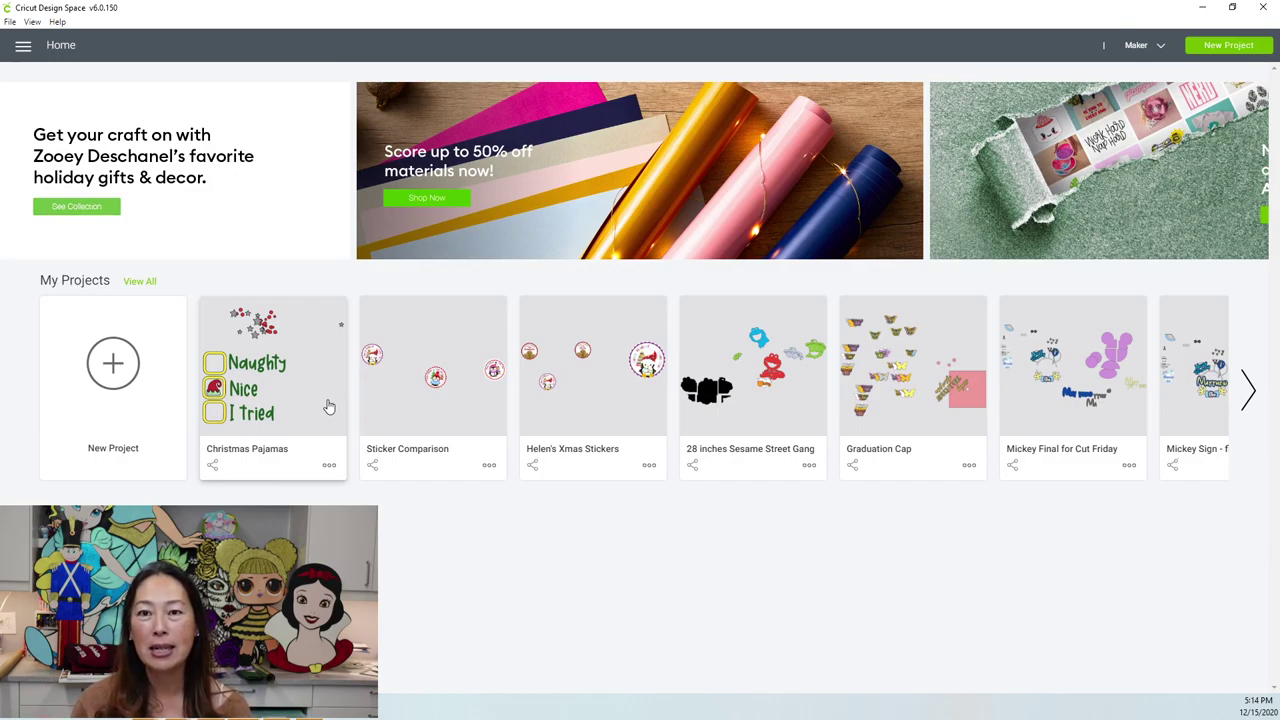
{"action": "left_click", "coordinate": [329, 406]}
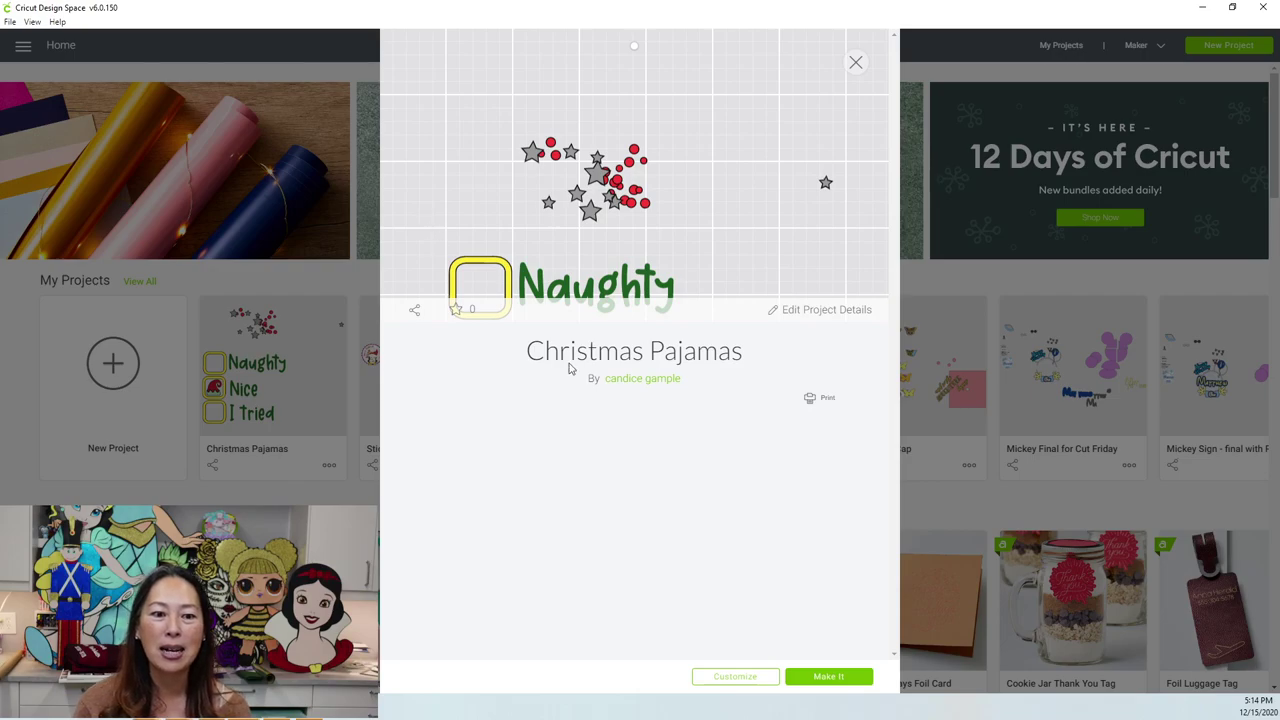
{"action": "left_click", "coordinate": [735, 676]}
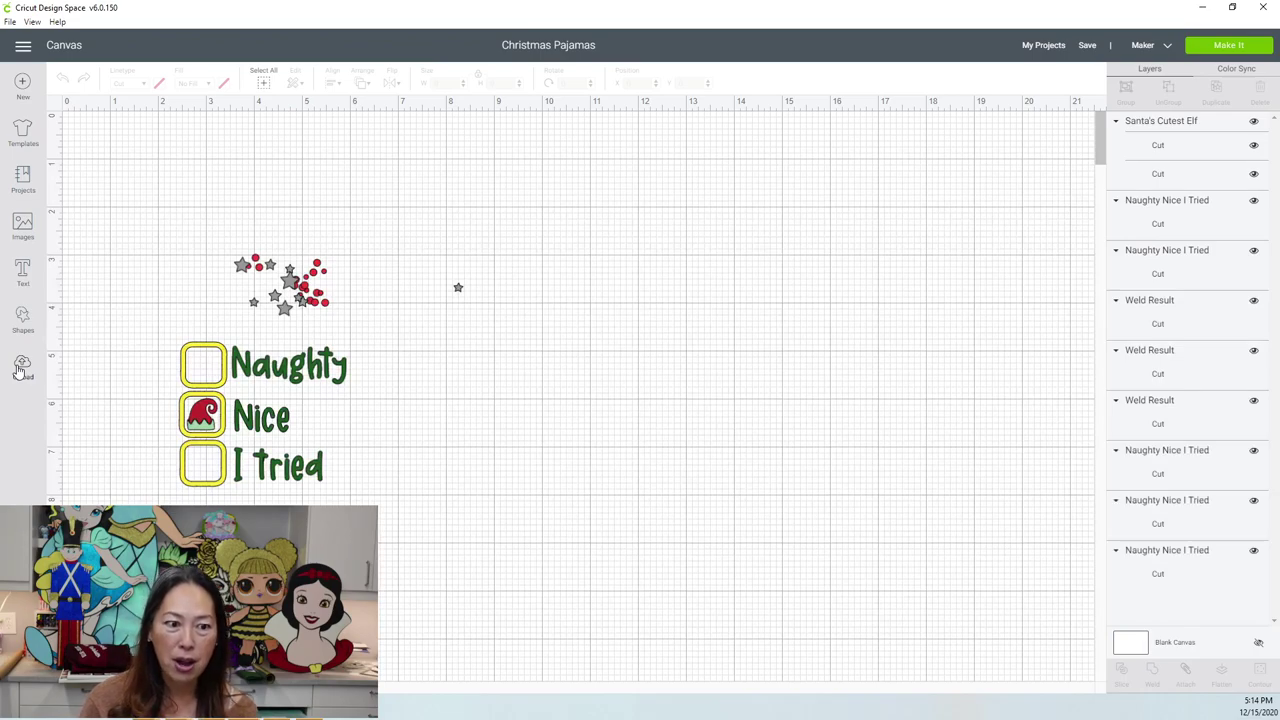
Step: Start a new image upload and browse the computer's Downloads folder
{"action": "left_click", "coordinate": [21, 369]}
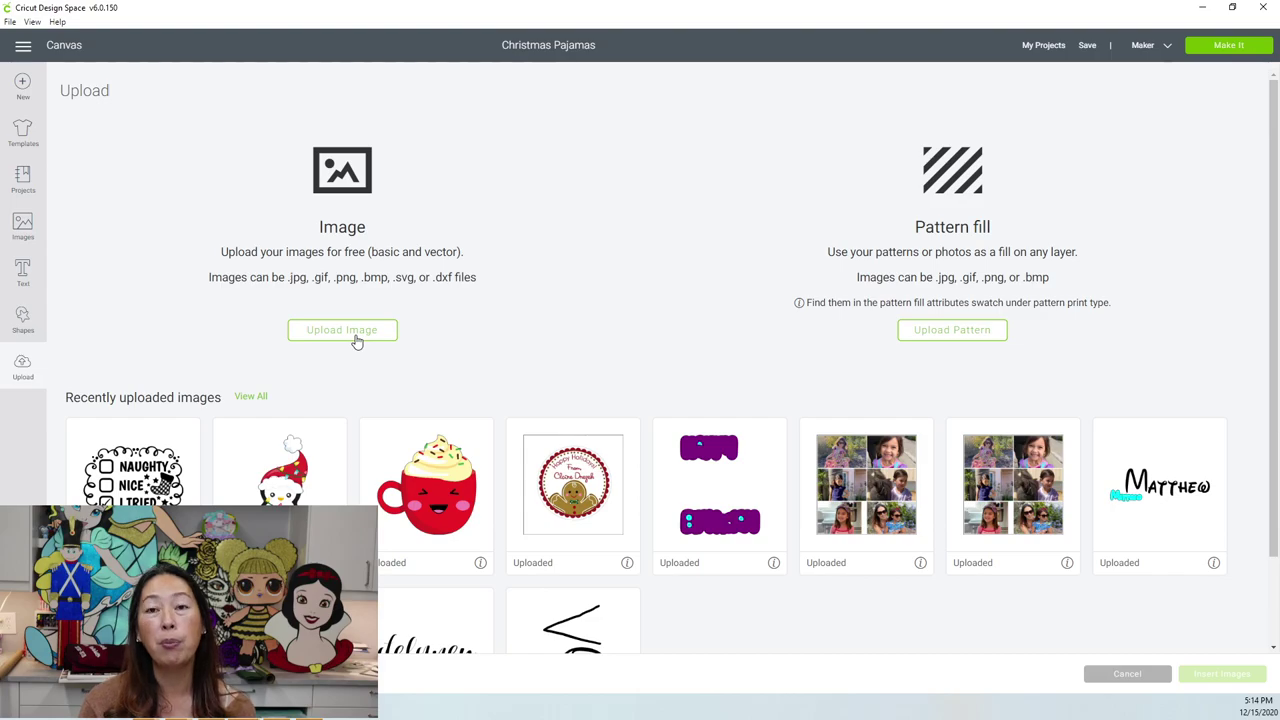
{"action": "left_click", "coordinate": [342, 330]}
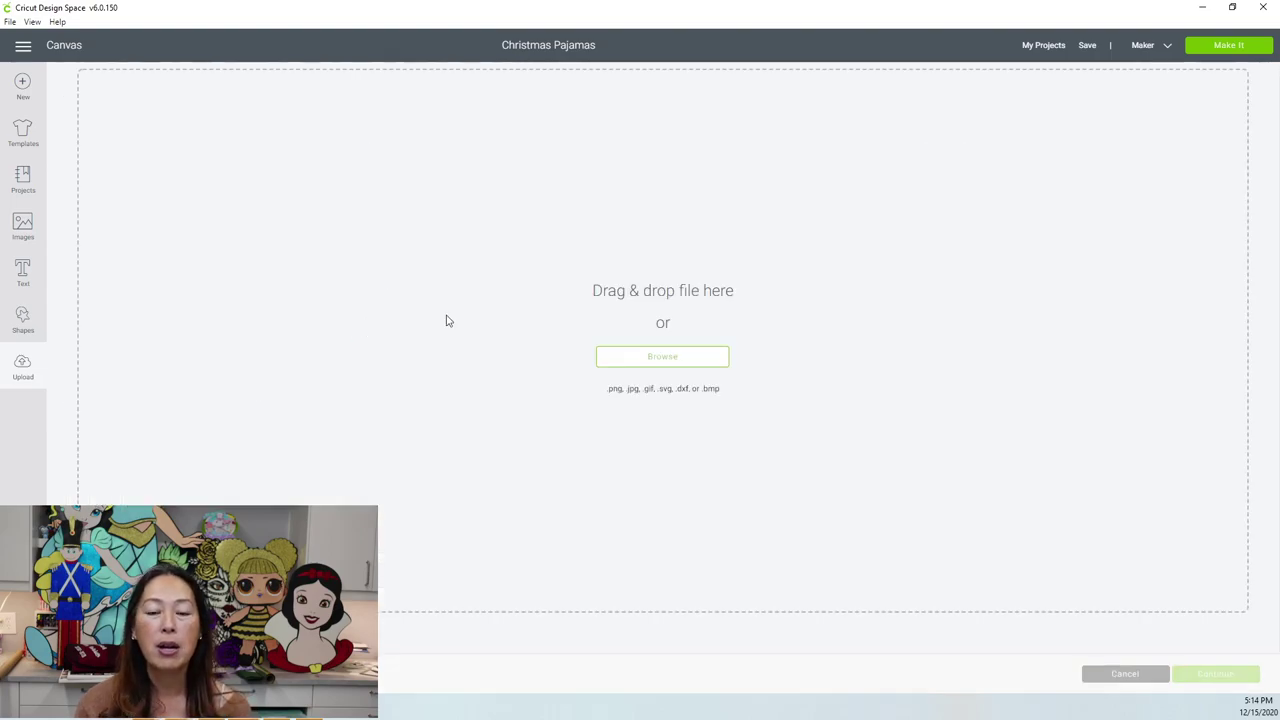
{"action": "left_click", "coordinate": [673, 368]}
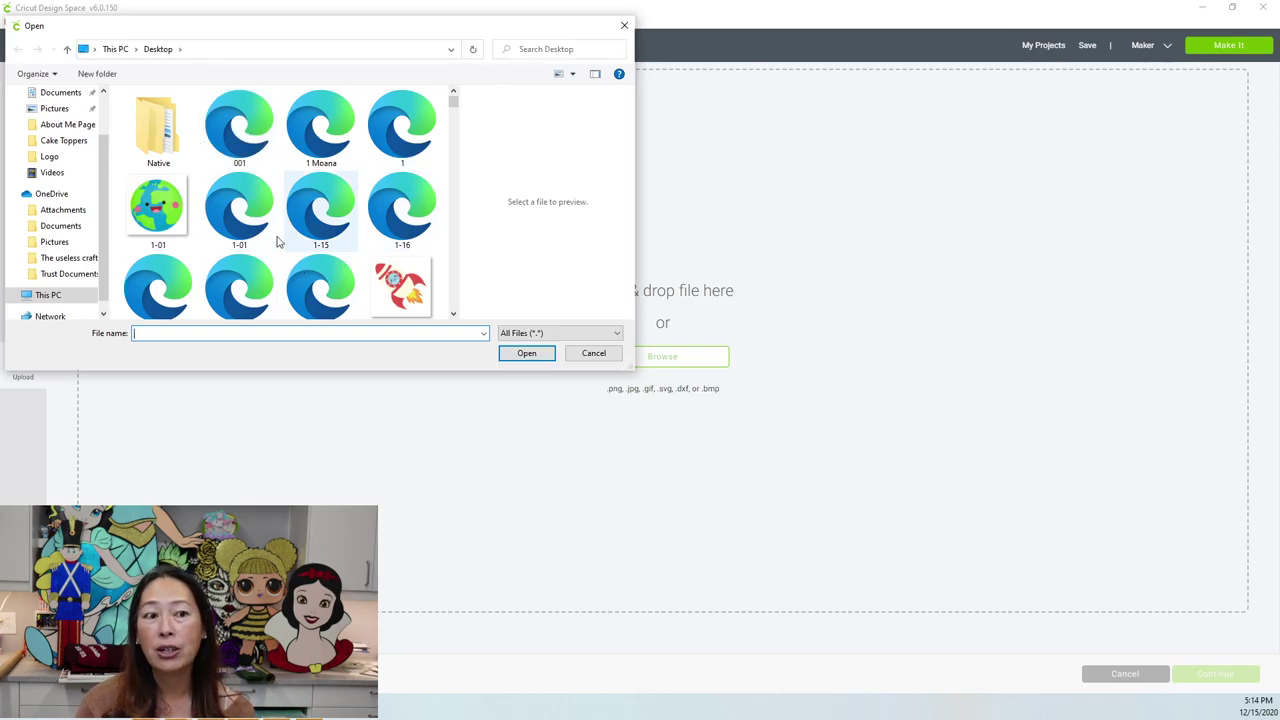
{"action": "scroll", "coordinate": [230, 165], "scroll_direction": "down", "scroll_amount": 10}
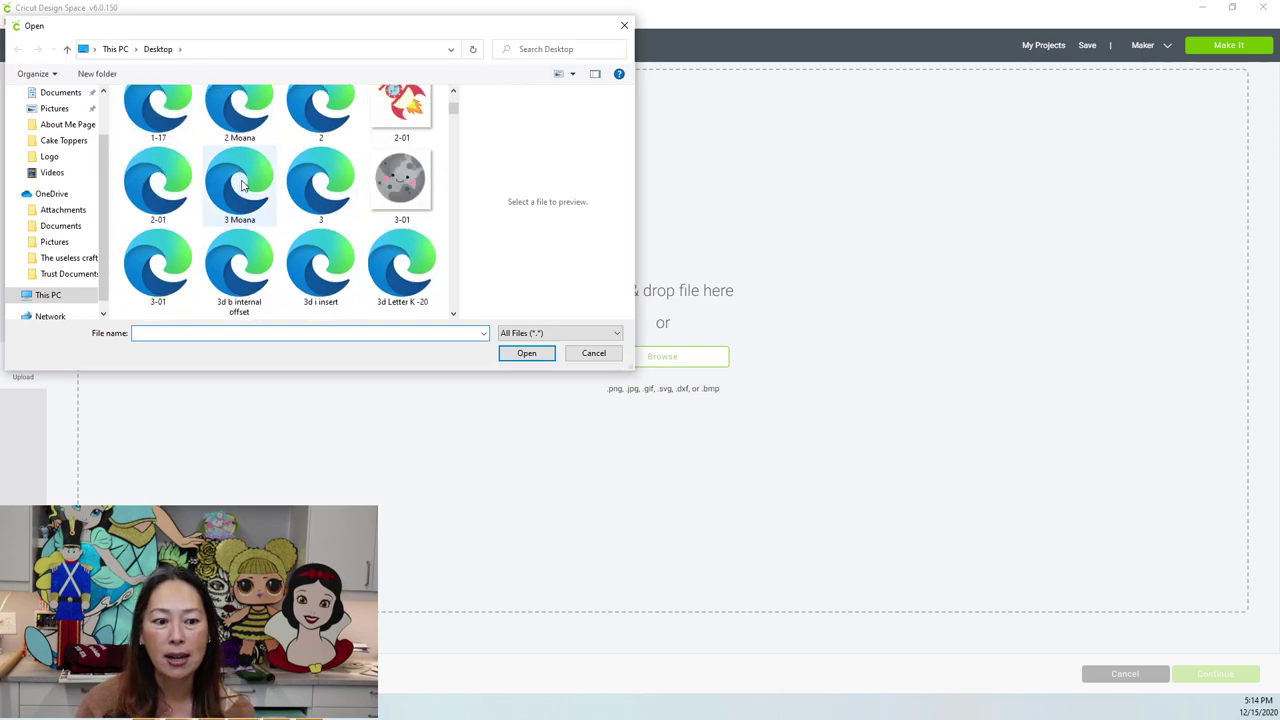
{"action": "scroll", "coordinate": [253, 192], "scroll_direction": "down", "scroll_amount": 5}
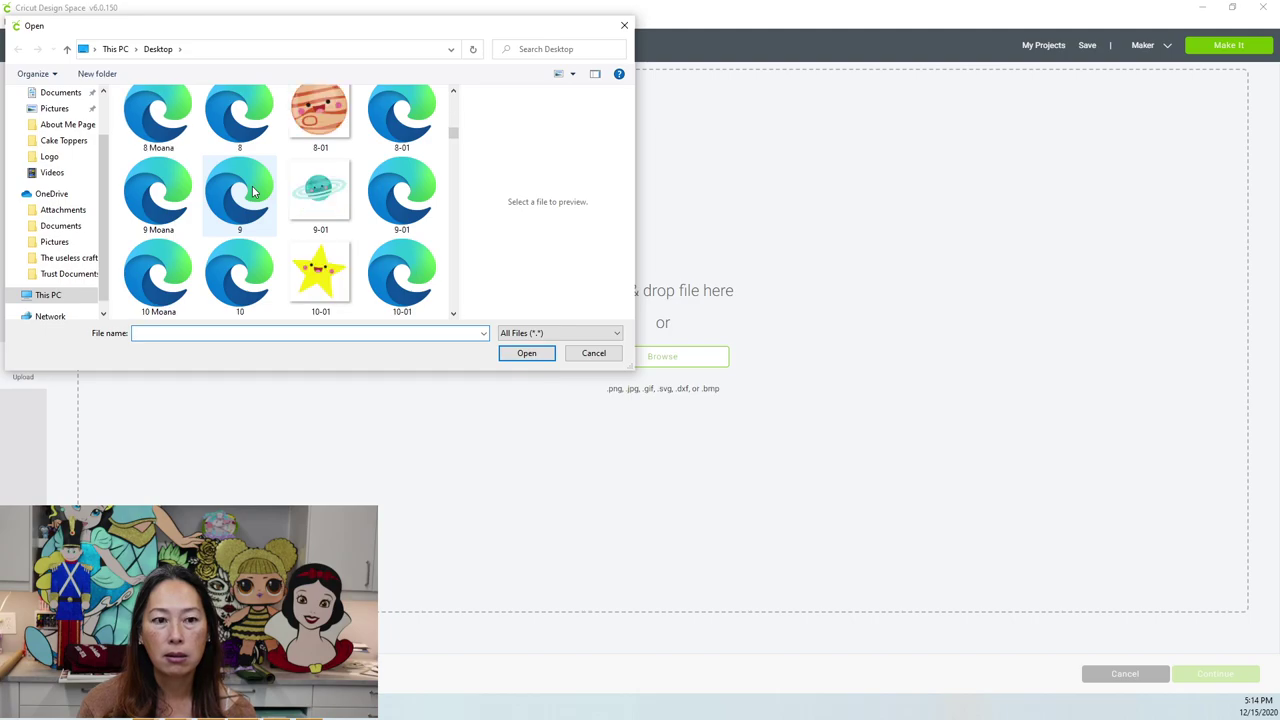
{"action": "scroll", "coordinate": [253, 192], "scroll_direction": "down", "scroll_amount": 6}
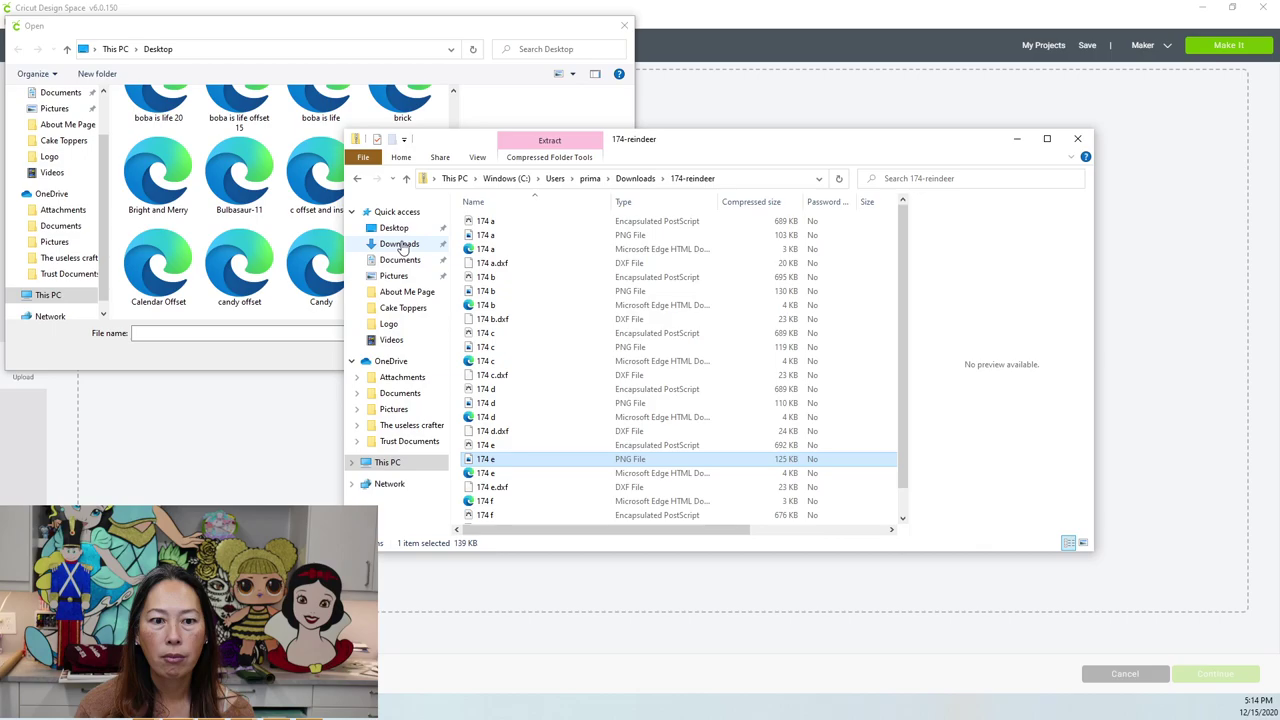
{"action": "left_click", "coordinate": [400, 244]}
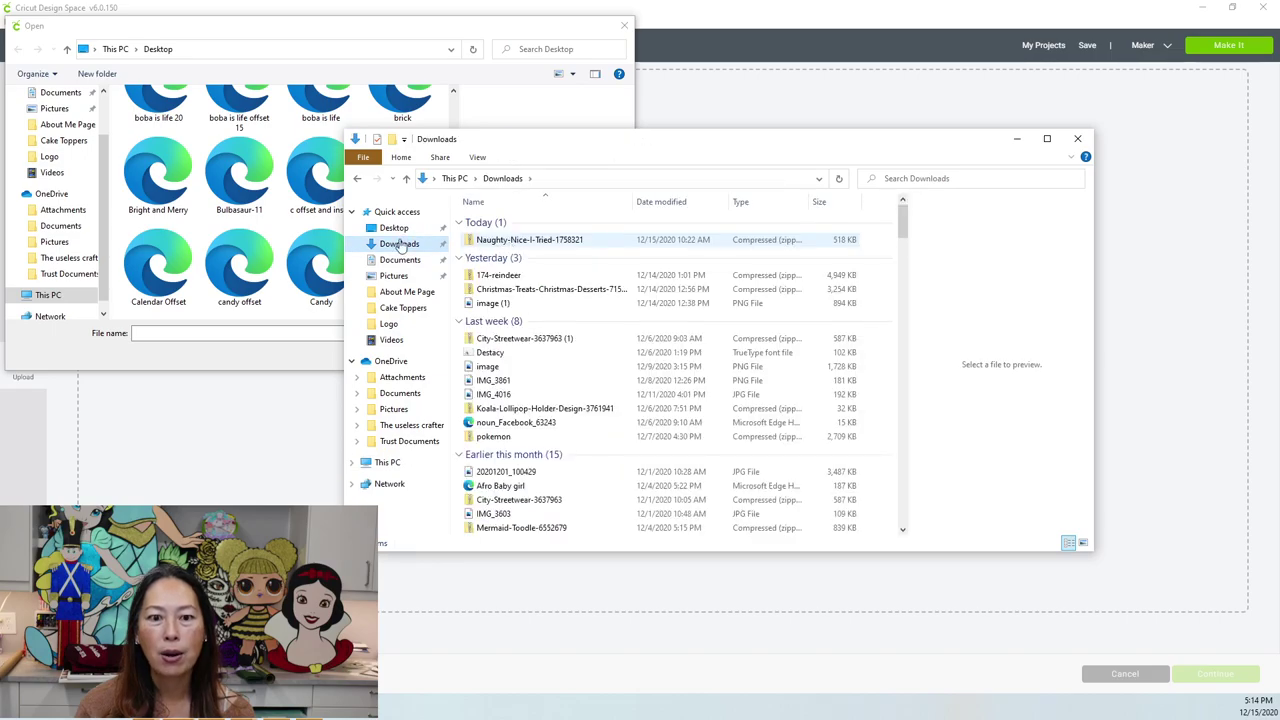
Step: Choose the 'naughty nice i tried' file from the Desktop to upload
{"action": "left_click", "coordinate": [232, 240]}
{"action": "scroll", "coordinate": [232, 235], "scroll_direction": "down", "scroll_amount": 1}
{"action": "scroll", "coordinate": [232, 235], "scroll_direction": "down", "scroll_amount": 10}
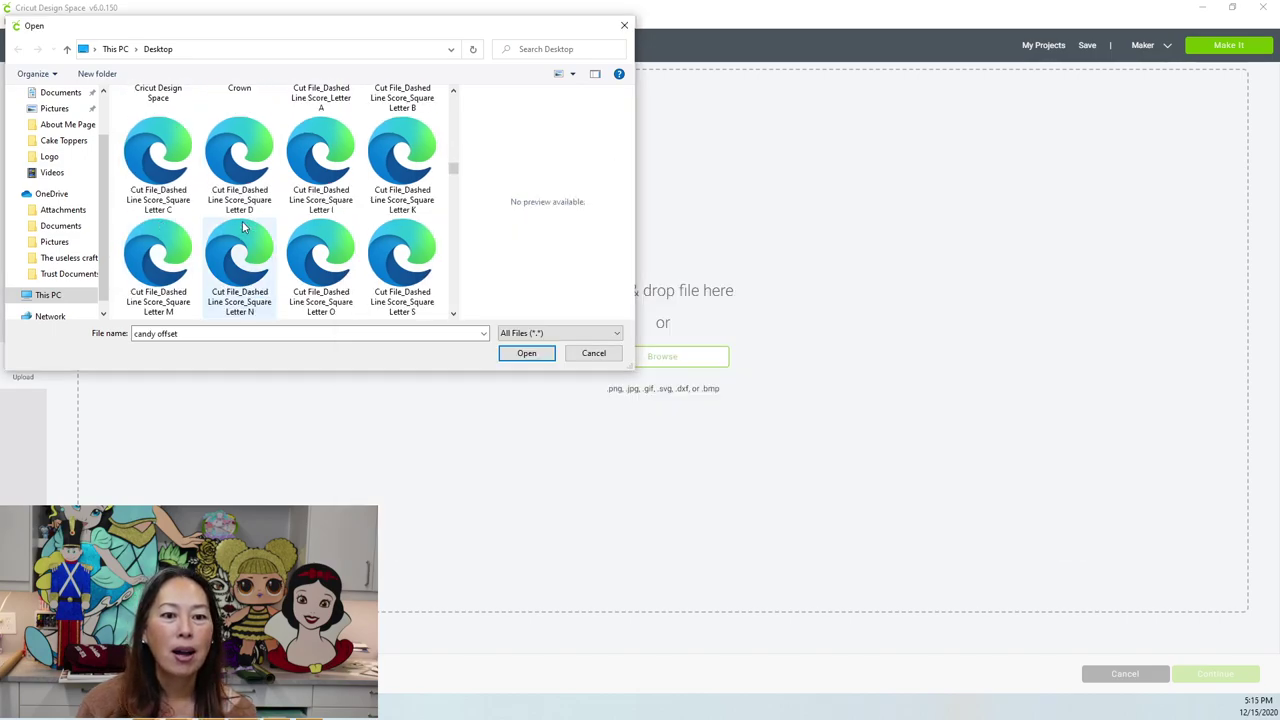
{"action": "scroll", "coordinate": [242, 226], "scroll_direction": "down", "scroll_amount": 8}
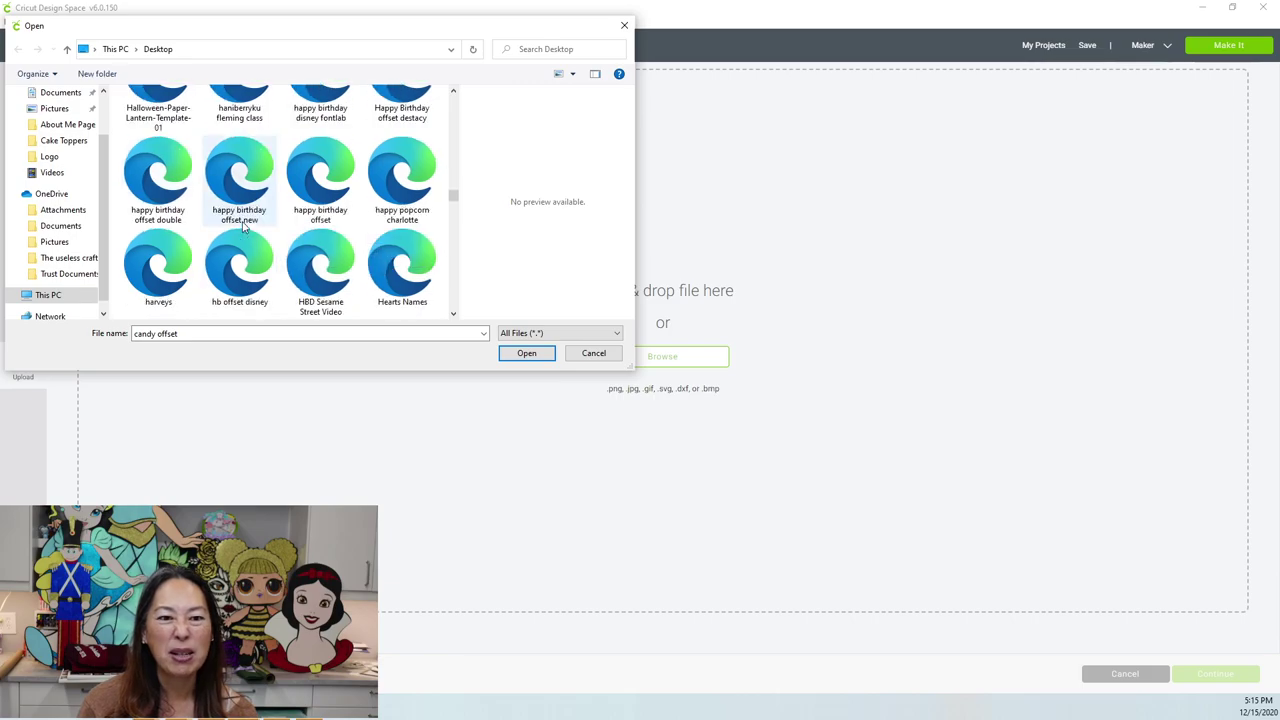
{"action": "scroll", "coordinate": [241, 224], "scroll_direction": "down", "scroll_amount": 6}
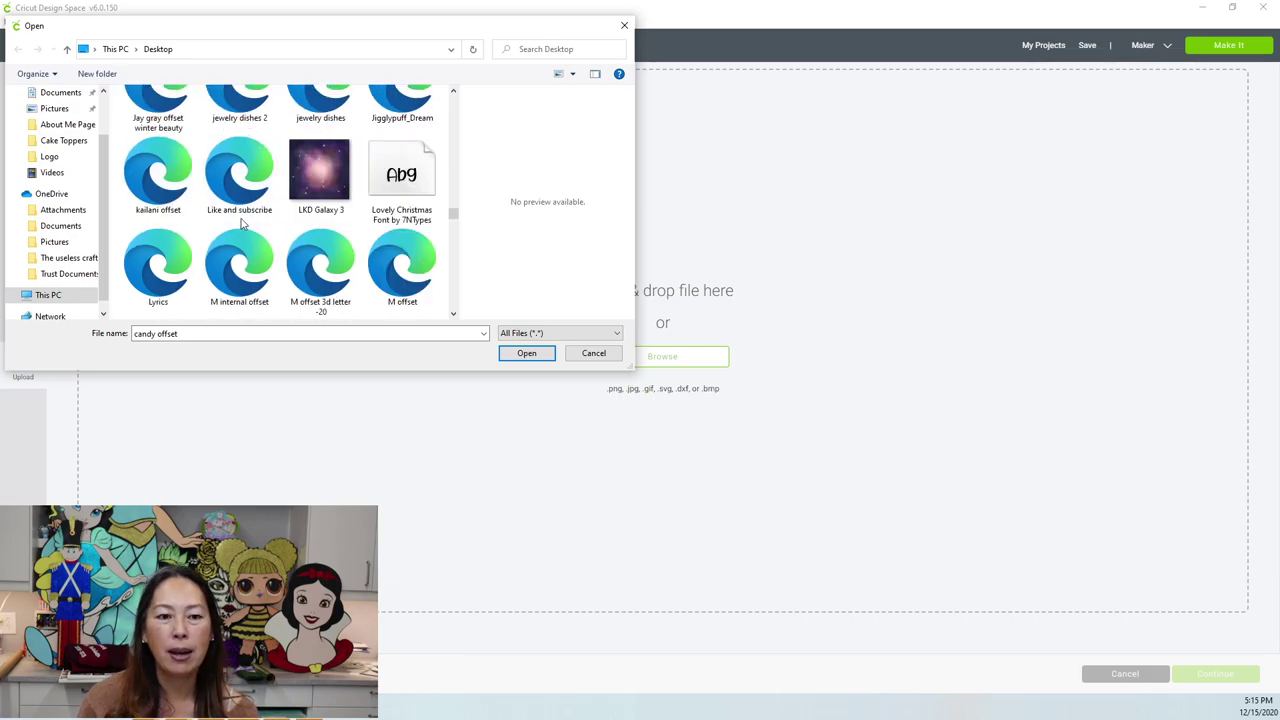
{"action": "scroll", "coordinate": [239, 224], "scroll_direction": "down", "scroll_amount": 5}
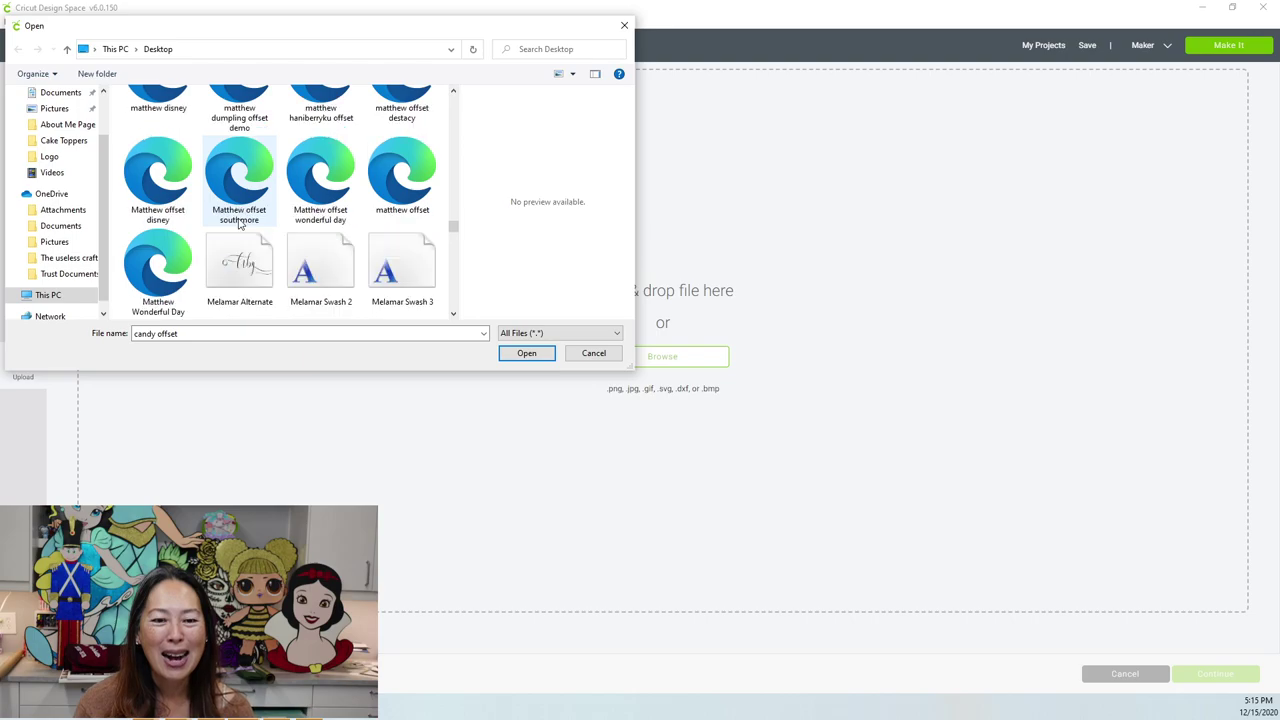
{"action": "scroll", "coordinate": [240, 225], "scroll_direction": "down", "scroll_amount": 1}
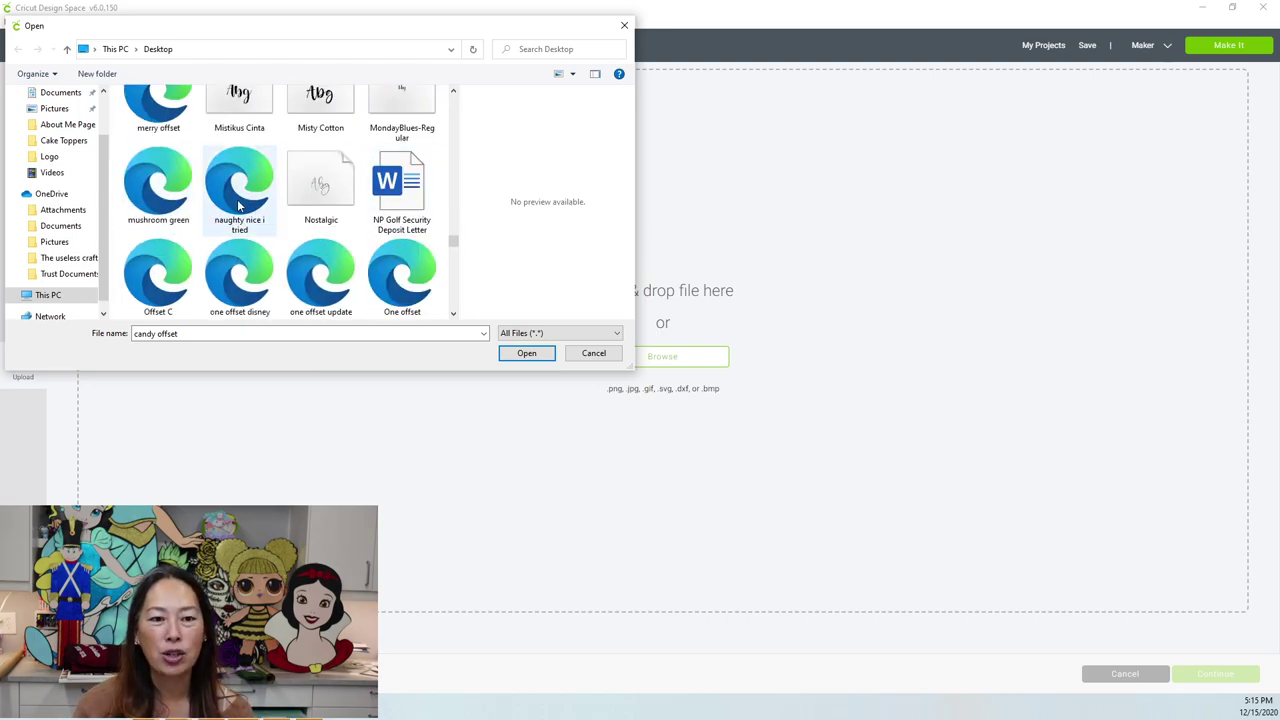
{"action": "double_click", "coordinate": [239, 205]}
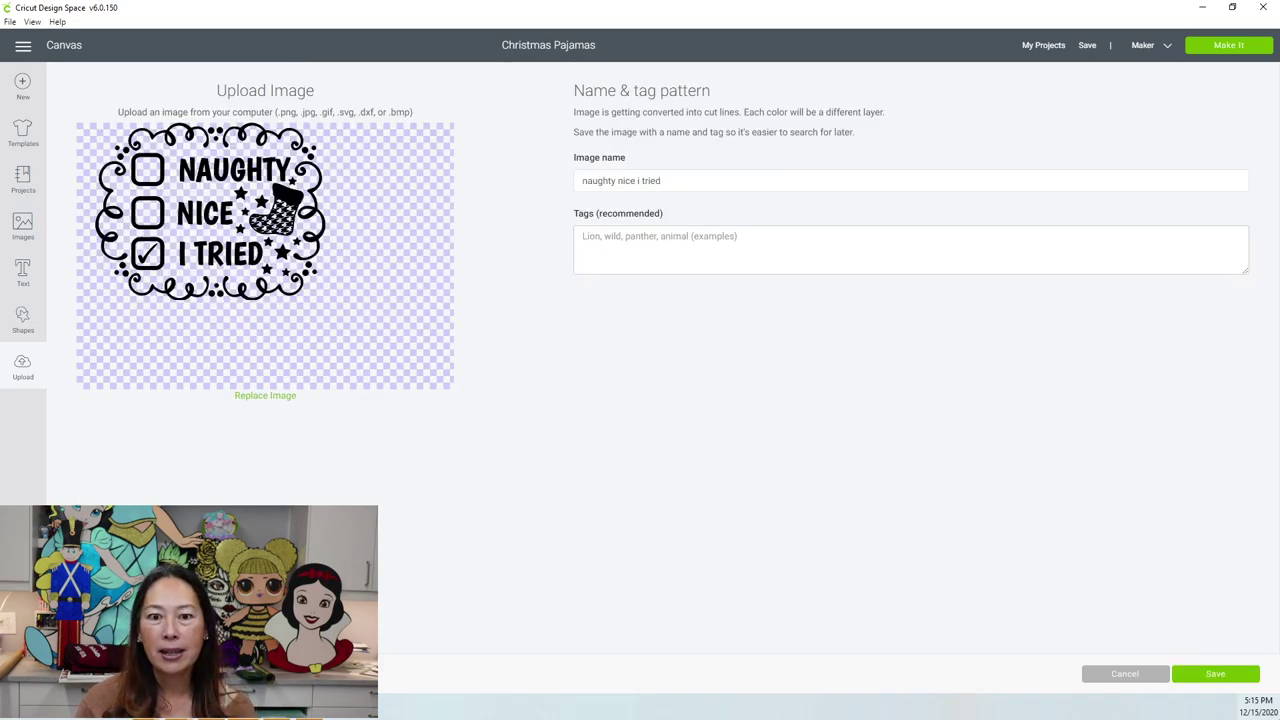
Step: Save the upload and insert the new Naughty/Nice image into the canvas
{"action": "left_click", "coordinate": [1213, 676]}
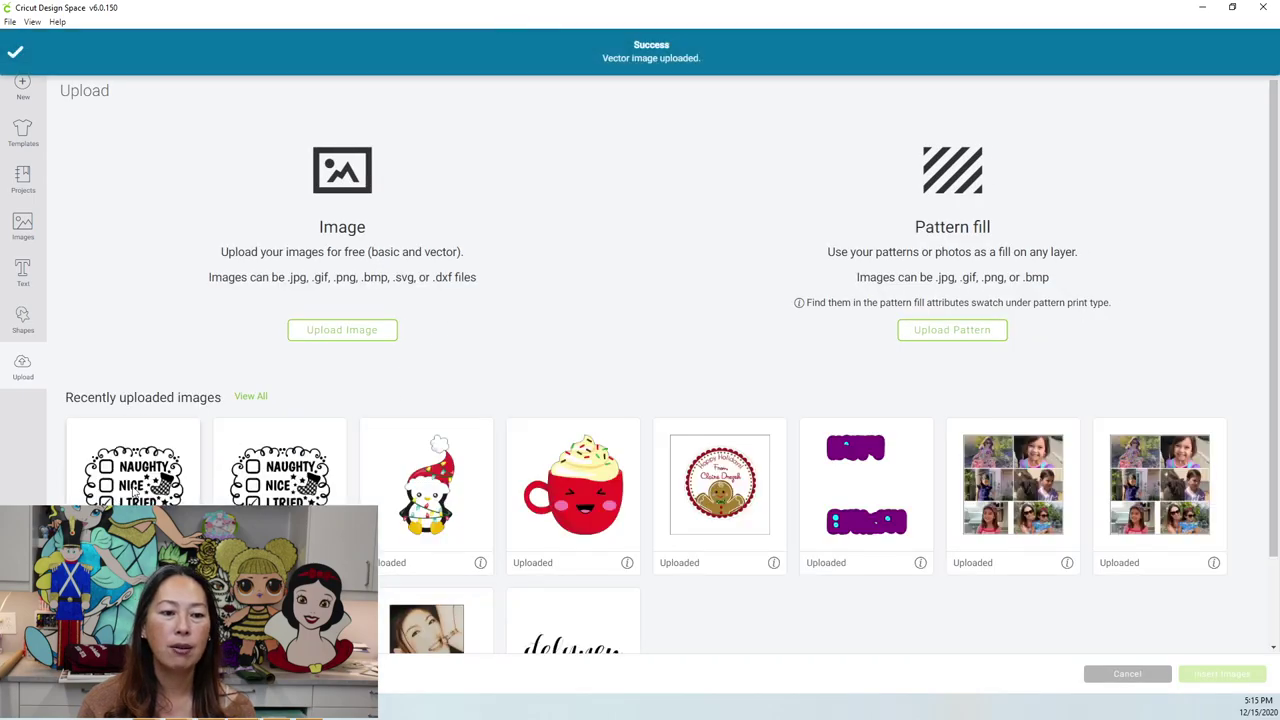
{"action": "left_click", "coordinate": [135, 490]}
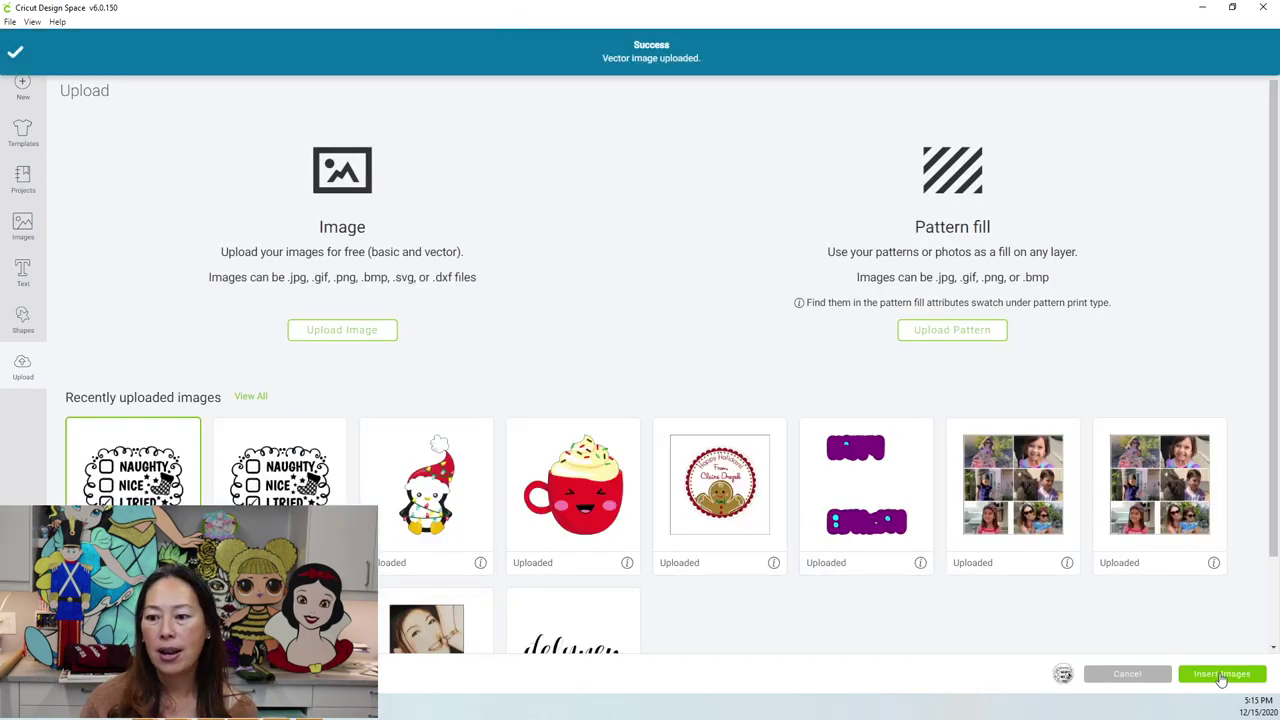
{"action": "left_click", "coordinate": [1222, 676]}
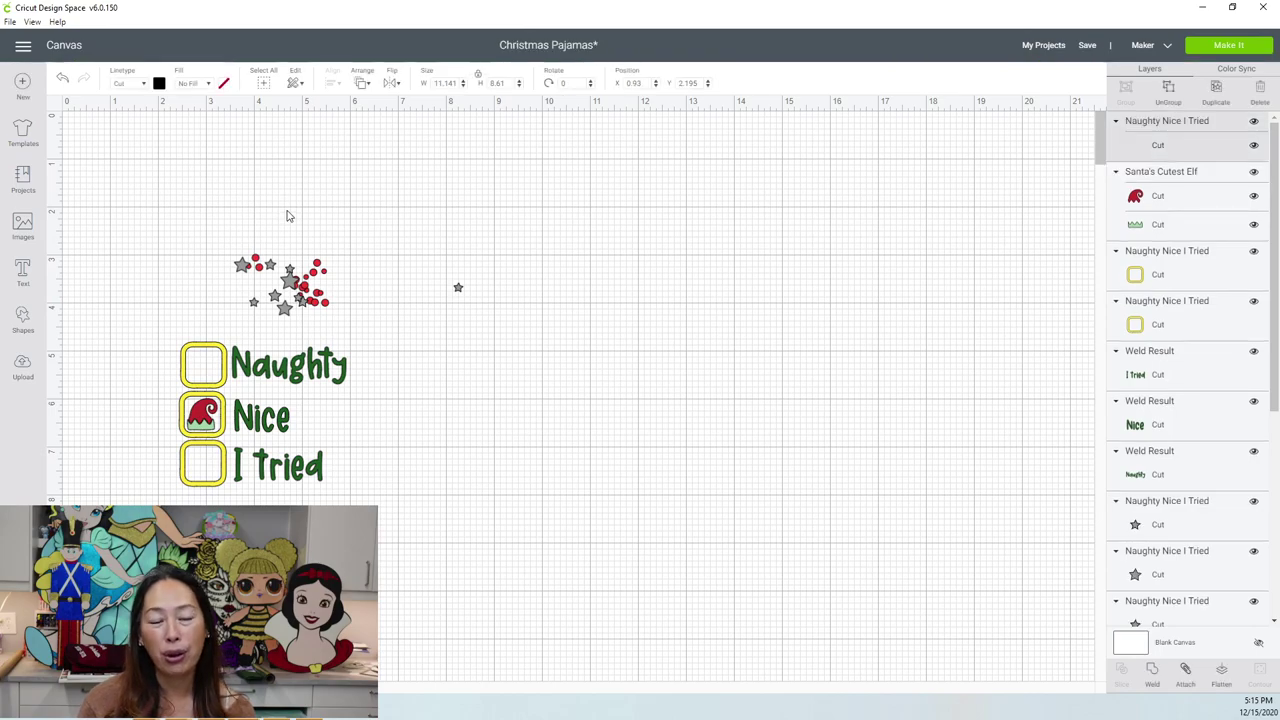
Step: Move the black design into open canvas and resize it to 6.321 × 4.885 in
{"action": "left_click_drag", "start_coordinate": [351, 326], "coordinate": [717, 272]}
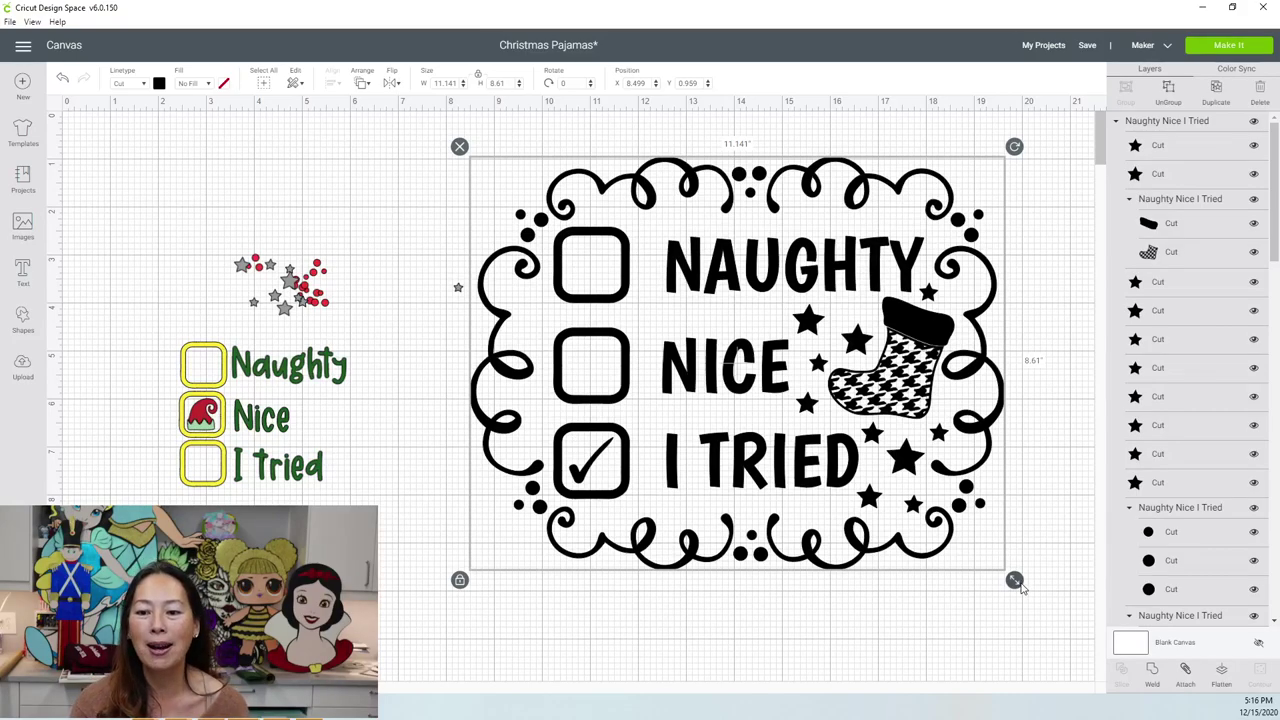
{"action": "left_click_drag", "start_coordinate": [1014, 579], "coordinate": [786, 403]}
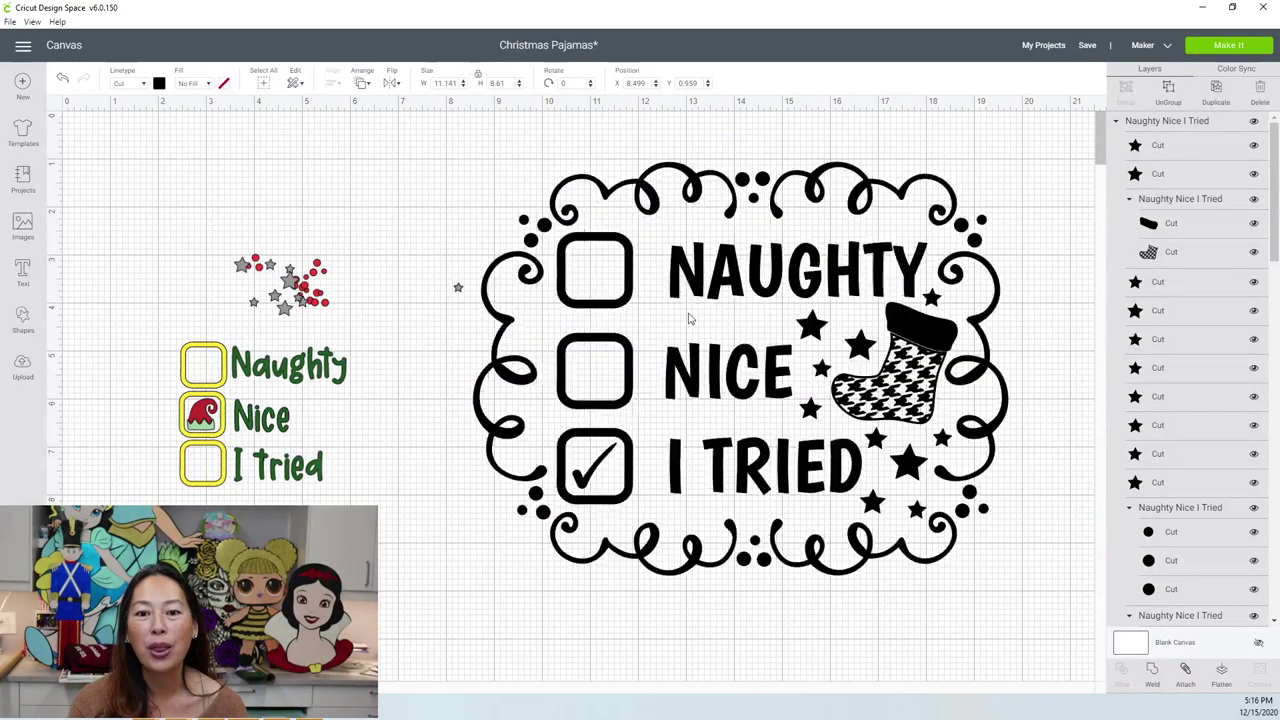
{"action": "left_click_drag", "start_coordinate": [678, 302], "coordinate": [744, 396]}
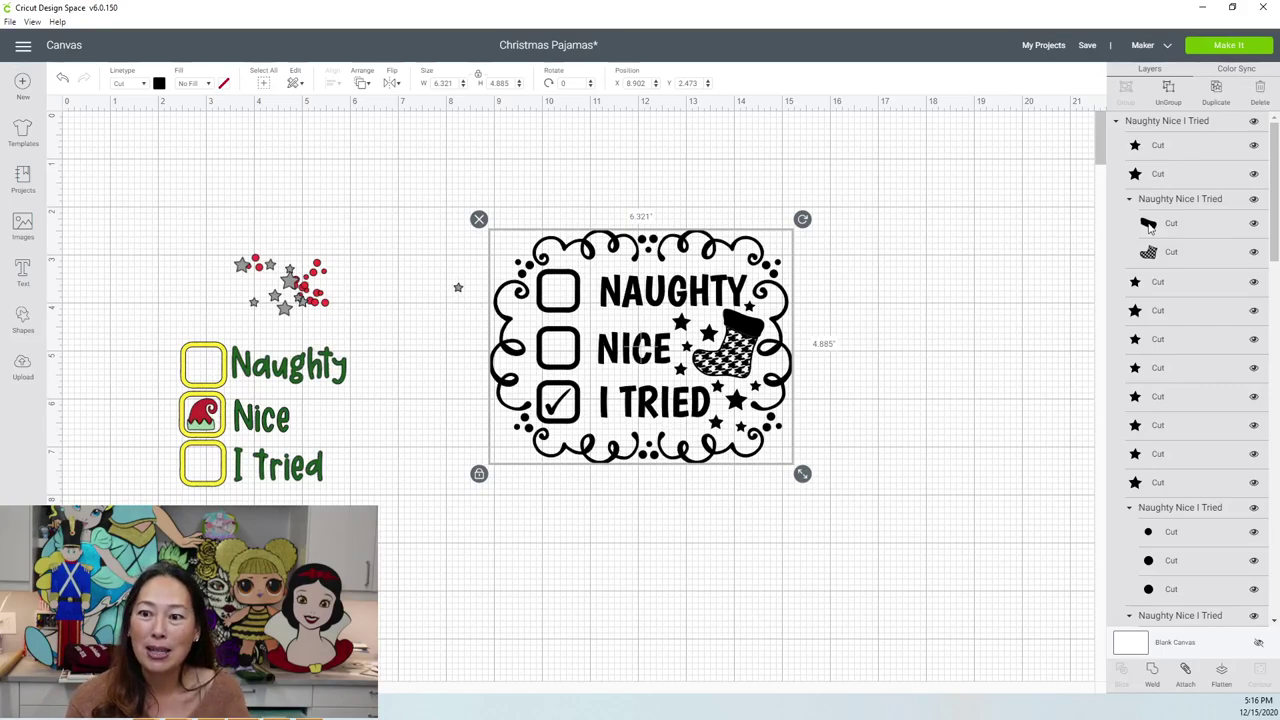
Step: Color the small star beside the stocking gray
{"action": "left_click", "coordinate": [1149, 284]}
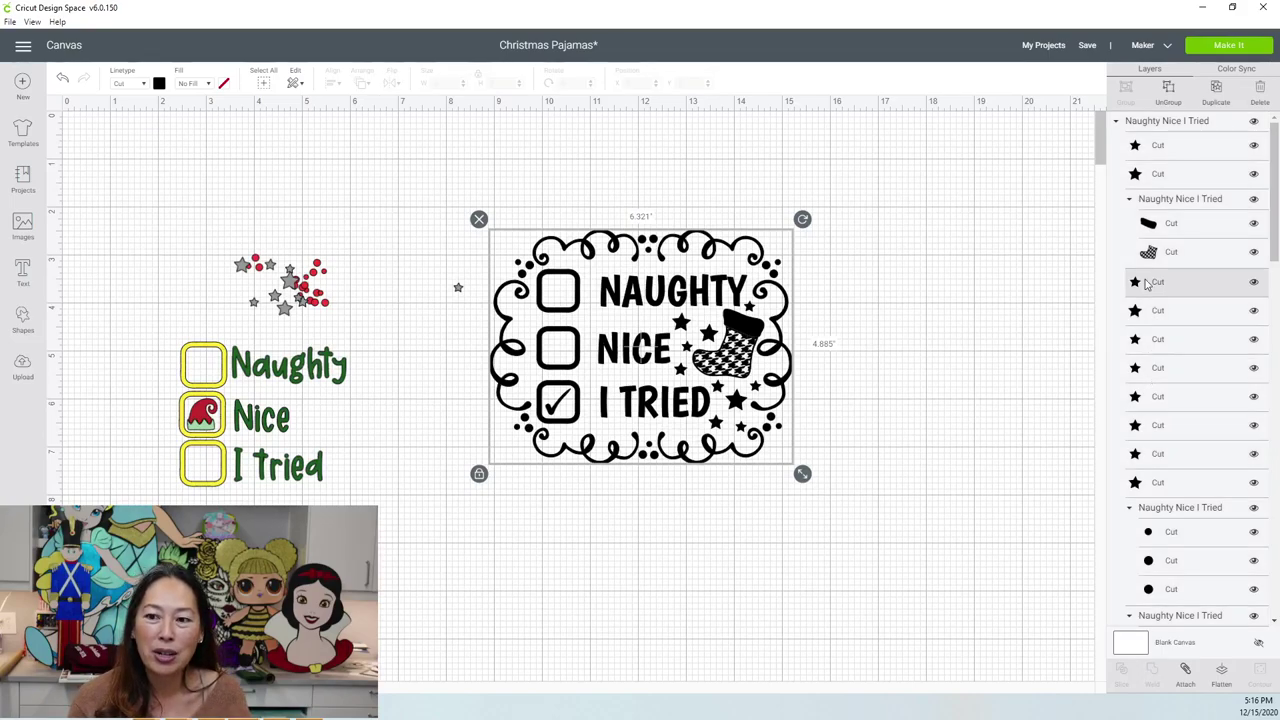
{"action": "left_click", "coordinate": [157, 85]}
{"action": "left_click", "coordinate": [226, 166]}
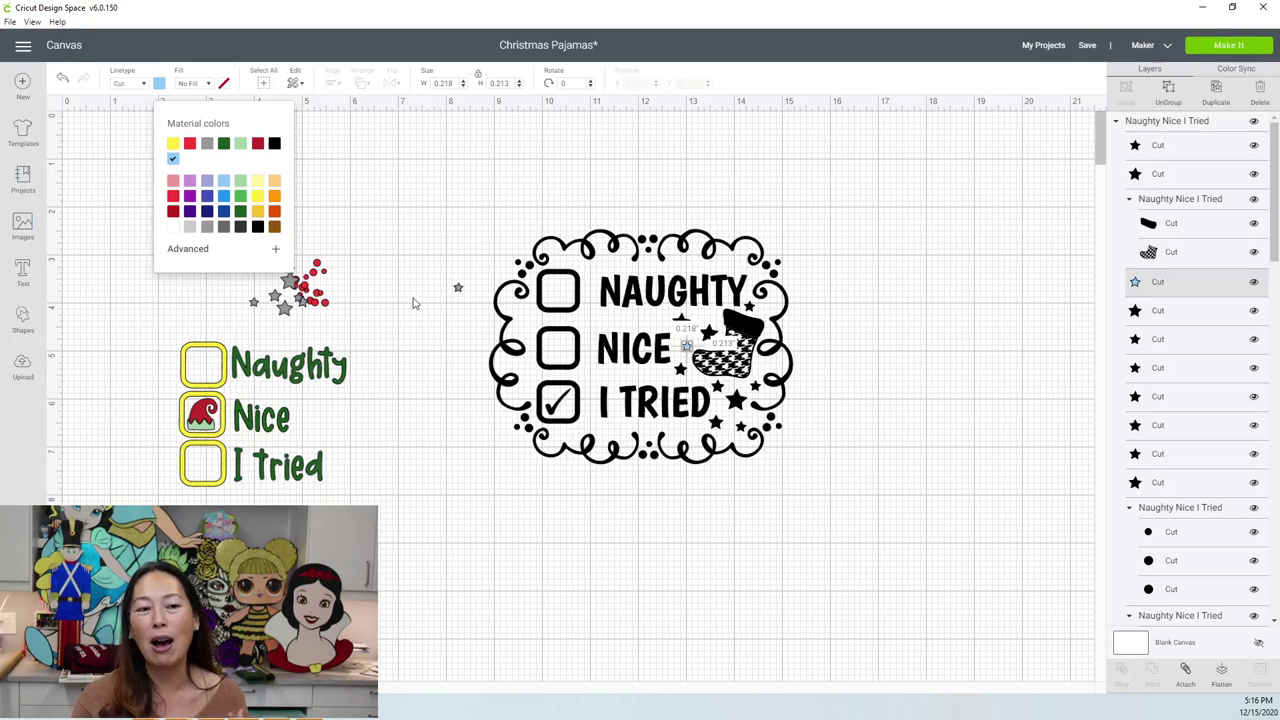
{"action": "left_click", "coordinate": [189, 144]}
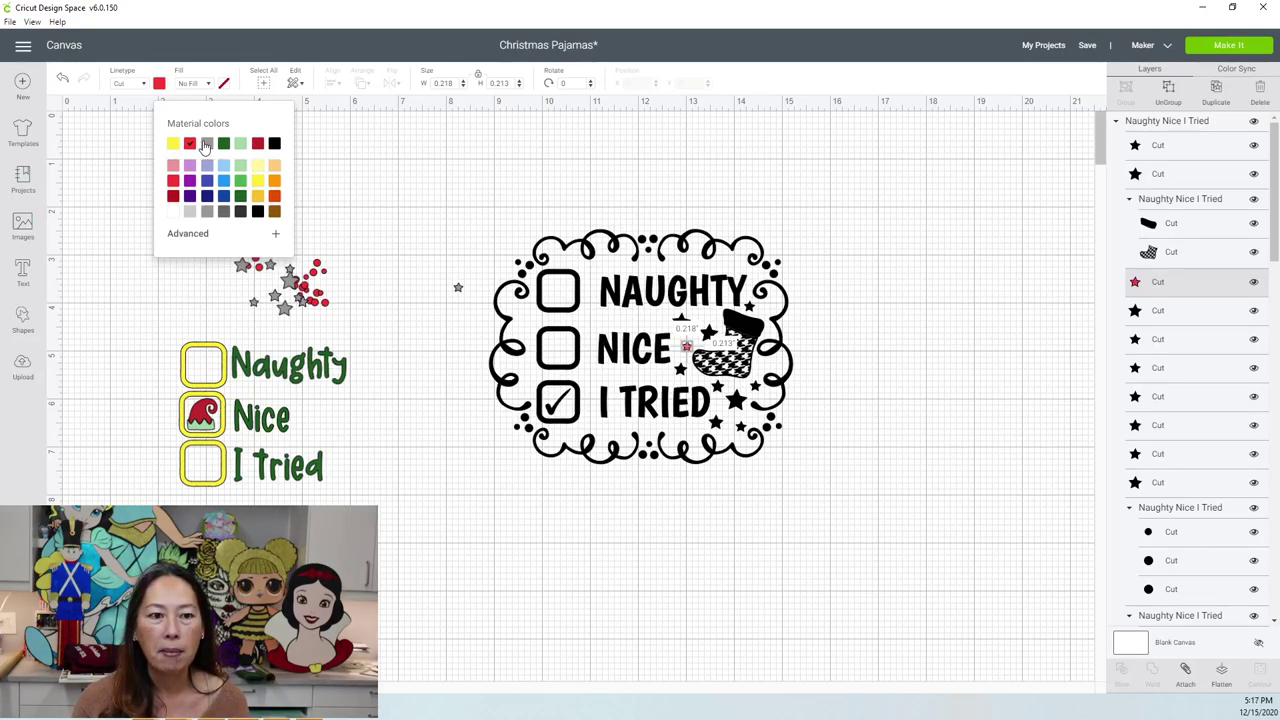
{"action": "left_click", "coordinate": [205, 145]}
{"action": "left_click", "coordinate": [896, 488]}
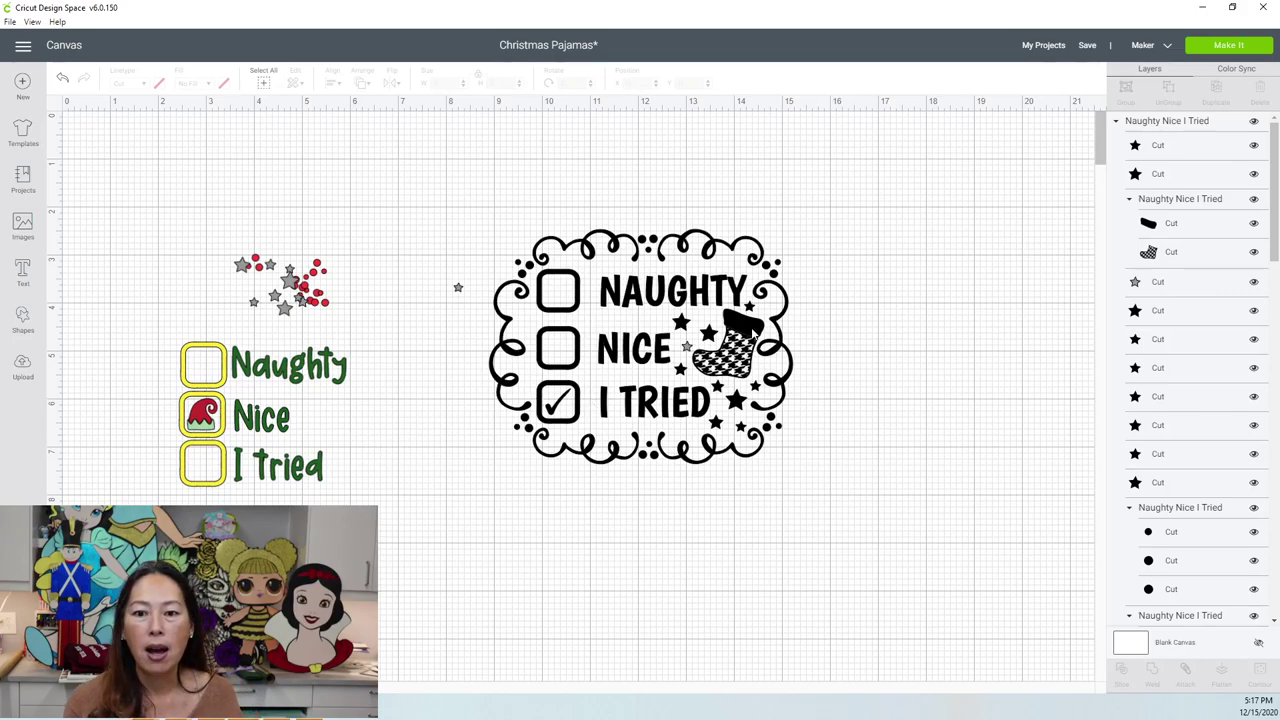
Step: Ungroup the black design and place gray stars beside the coloured checklist's Nice box
{"action": "left_click", "coordinate": [754, 330]}
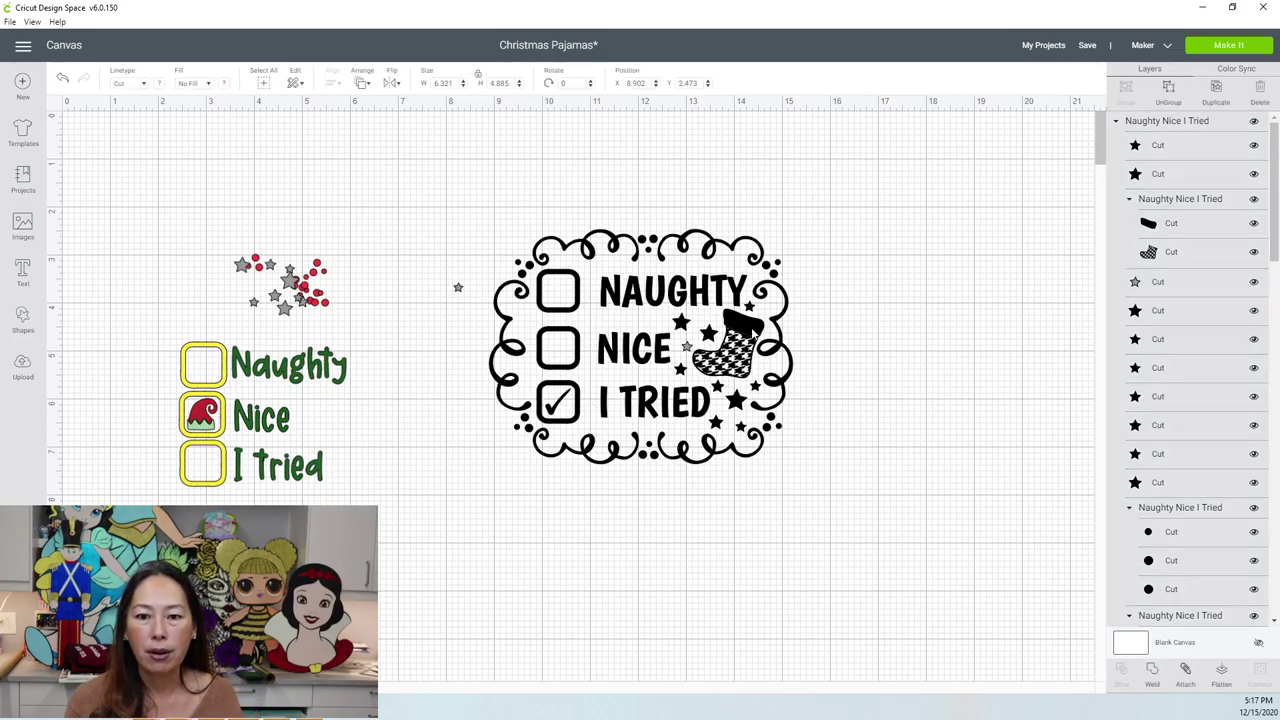
{"action": "left_click", "coordinate": [1168, 88]}
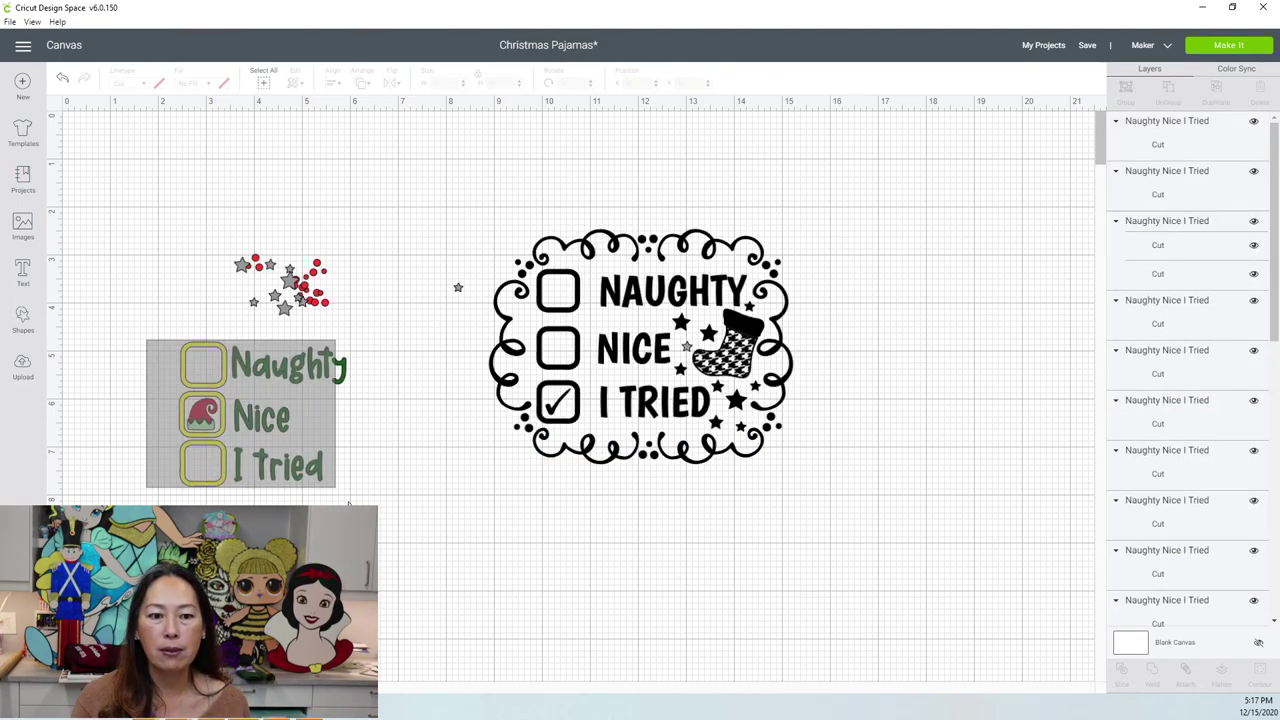
{"action": "left_click", "coordinate": [257, 415]}
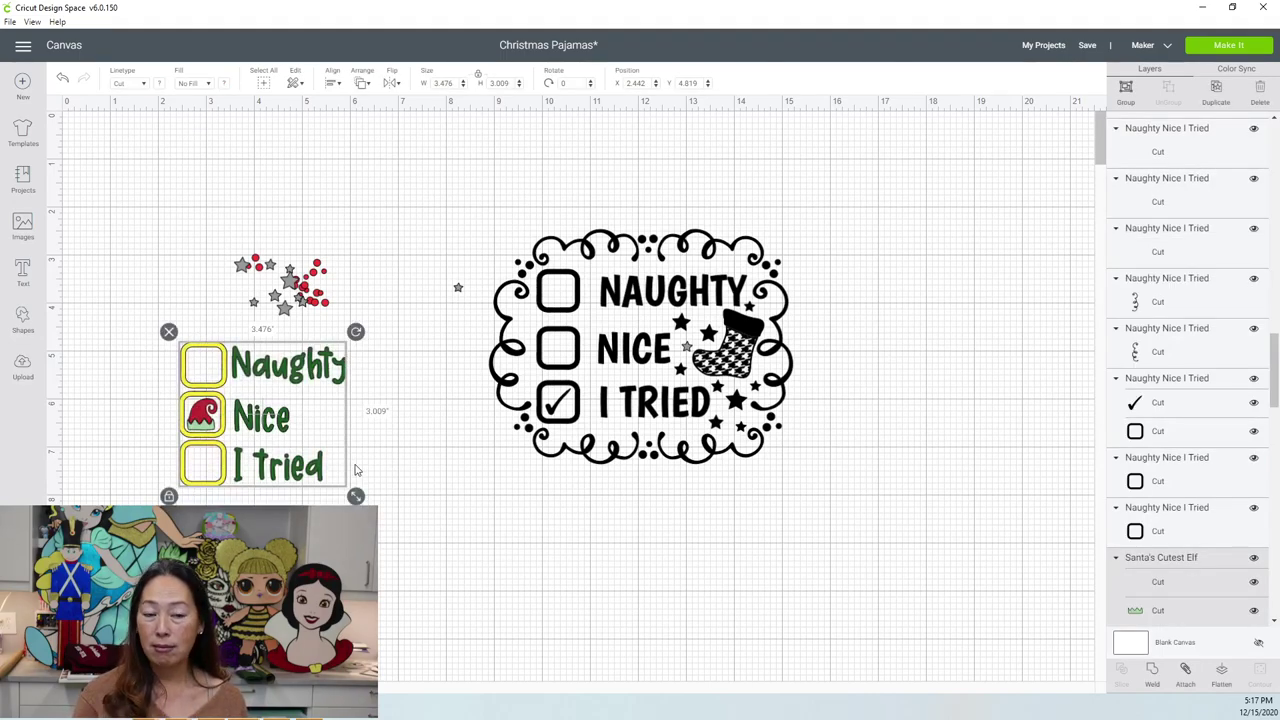
{"action": "left_click", "coordinate": [289, 275]}
{"action": "left_click_drag", "start_coordinate": [289, 283], "coordinate": [168, 395]}
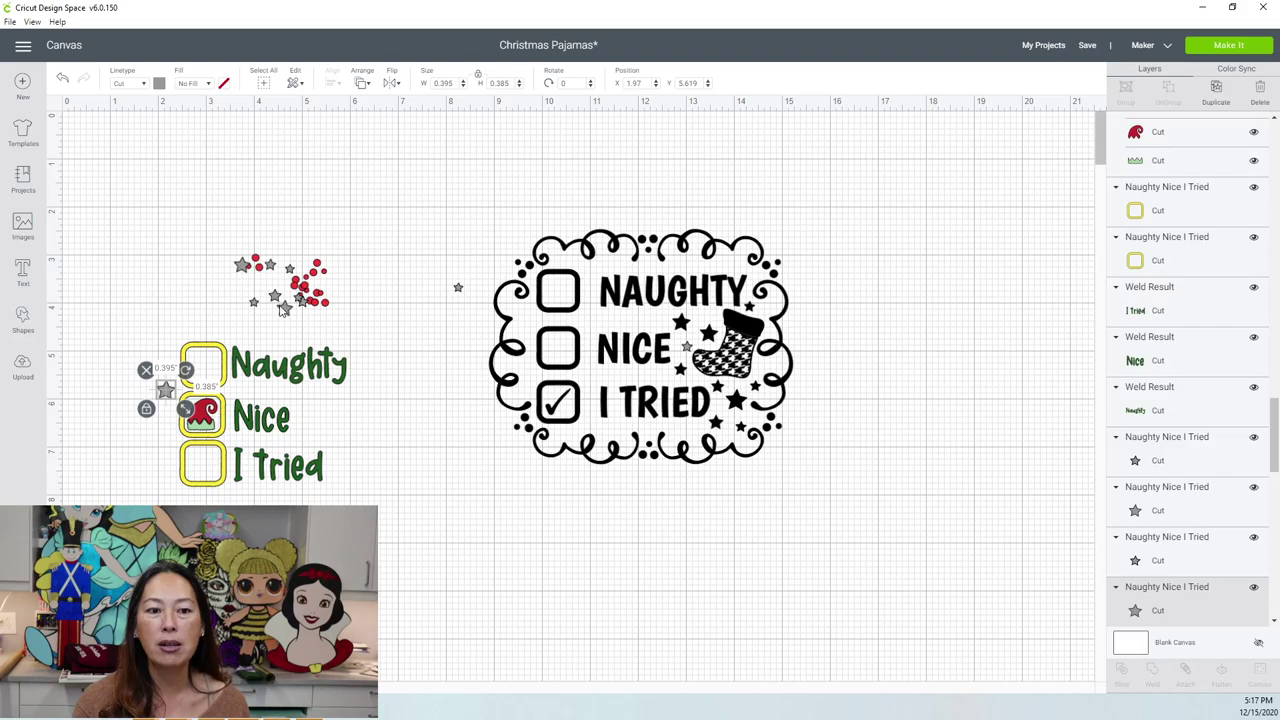
{"action": "mouse_move", "coordinate": [284, 307]}
{"action": "left_mouse_down"}
{"action": "mouse_move", "coordinate": [350, 368]}
{"action": "mouse_move", "coordinate": [320, 415]}
{"action": "mouse_move", "coordinate": [322, 360]}
{"action": "mouse_move", "coordinate": [274, 302]}
{"action": "left_mouse_up"}
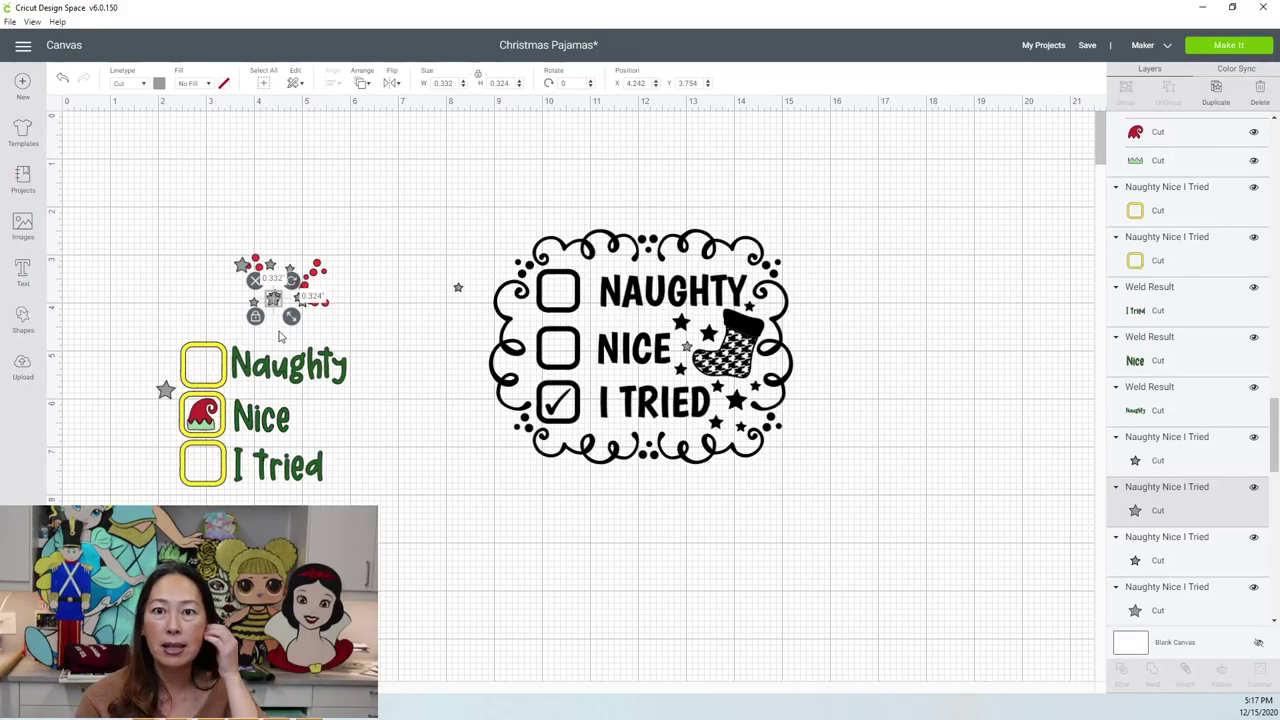
Step: Return a gray star to the cluster above Naughty and select the Naughty text
{"action": "left_click", "coordinate": [165, 390]}
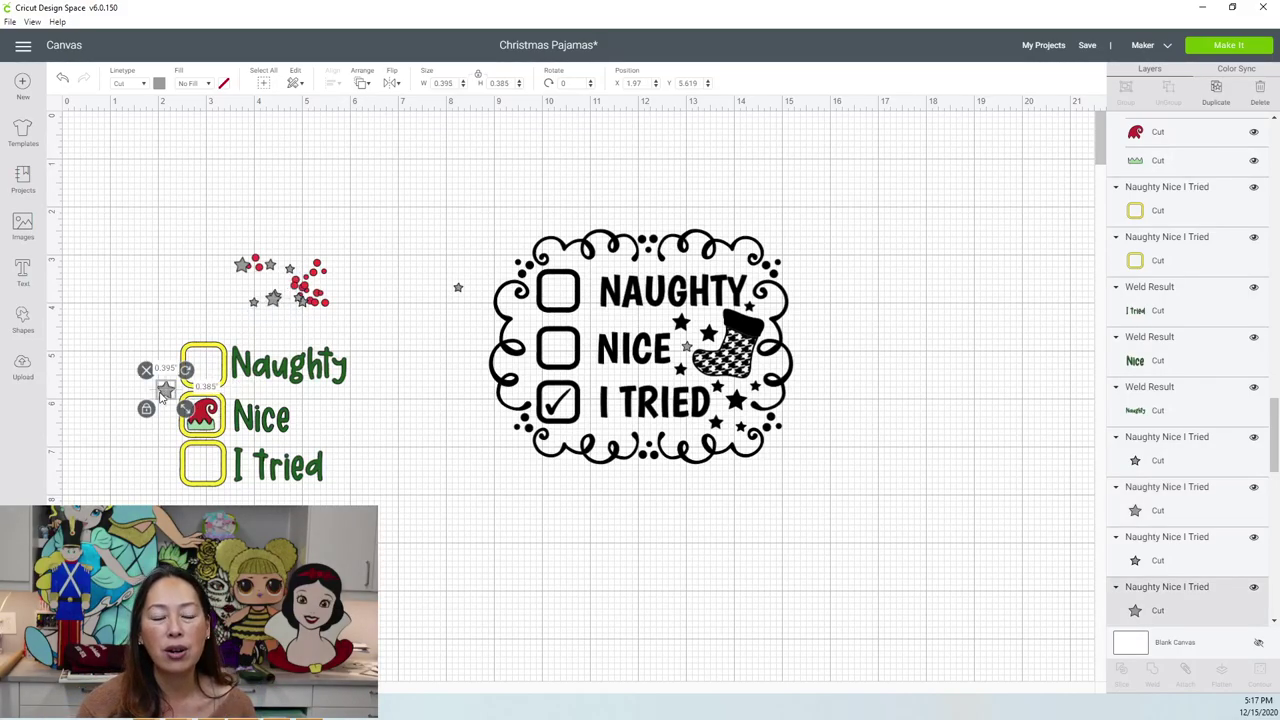
{"action": "left_click_drag", "start_coordinate": [165, 390], "coordinate": [285, 262]}
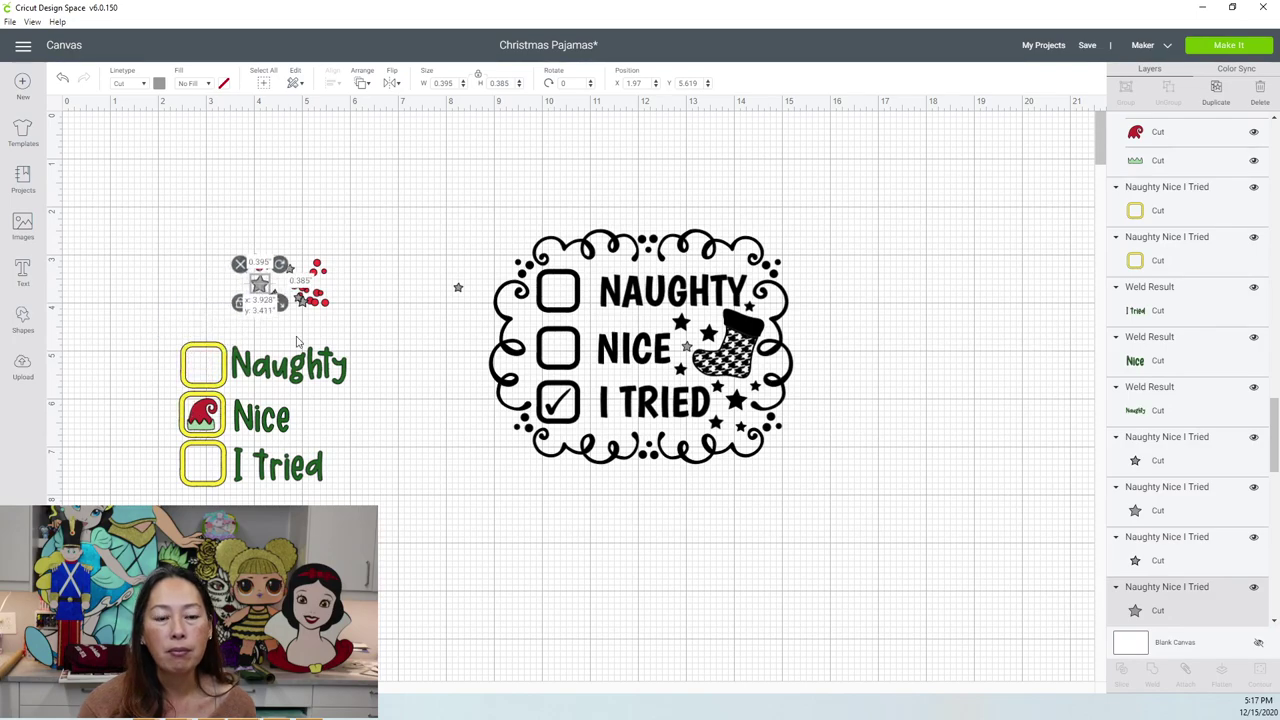
{"action": "left_click", "coordinate": [143, 345]}
{"action": "left_click_drag", "start_coordinate": [143, 343], "coordinate": [369, 504]}
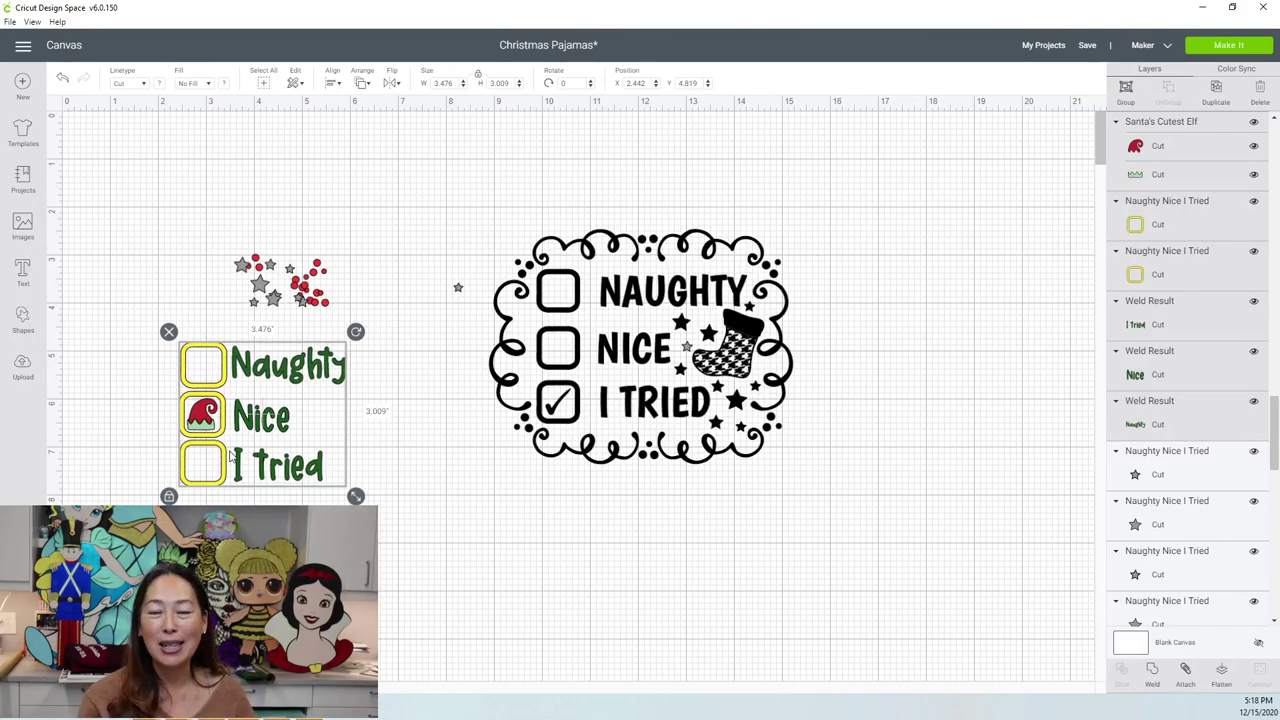
{"action": "left_click", "coordinate": [375, 461]}
{"action": "left_click", "coordinate": [295, 374]}
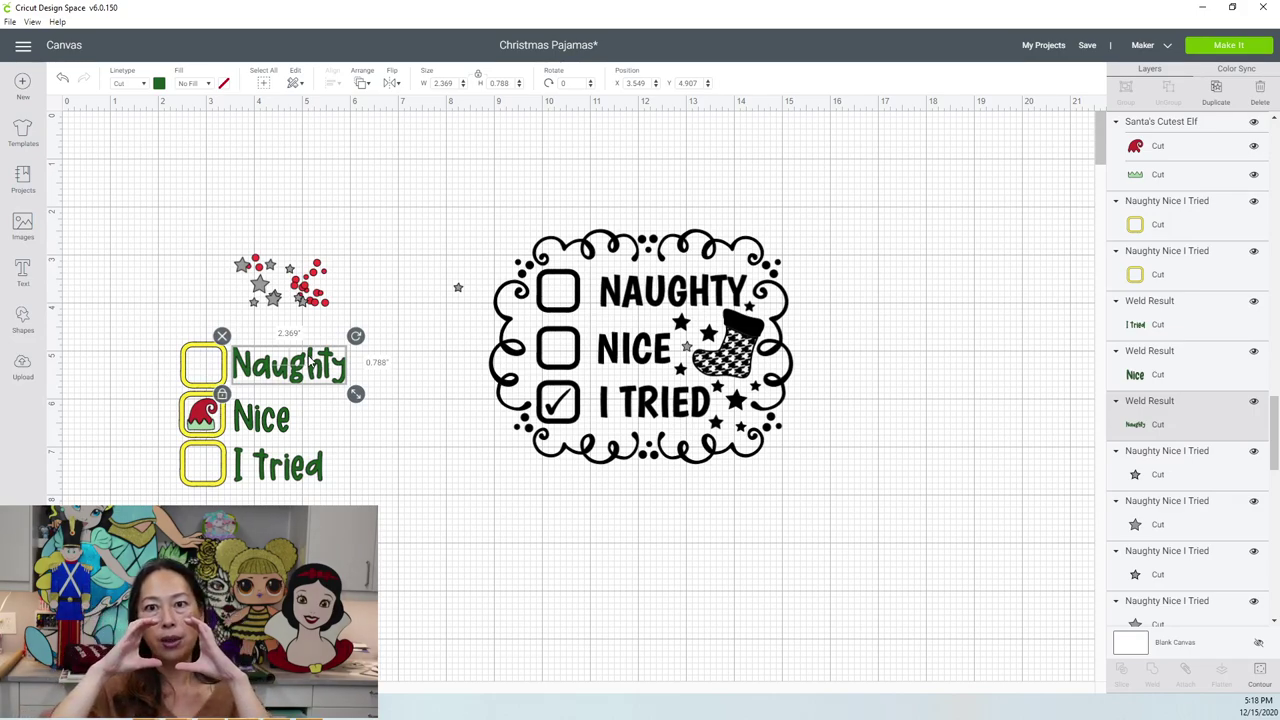
Step: Delete the two swirl pieces along the top border of the black design
{"action": "left_click", "coordinate": [580, 333]}
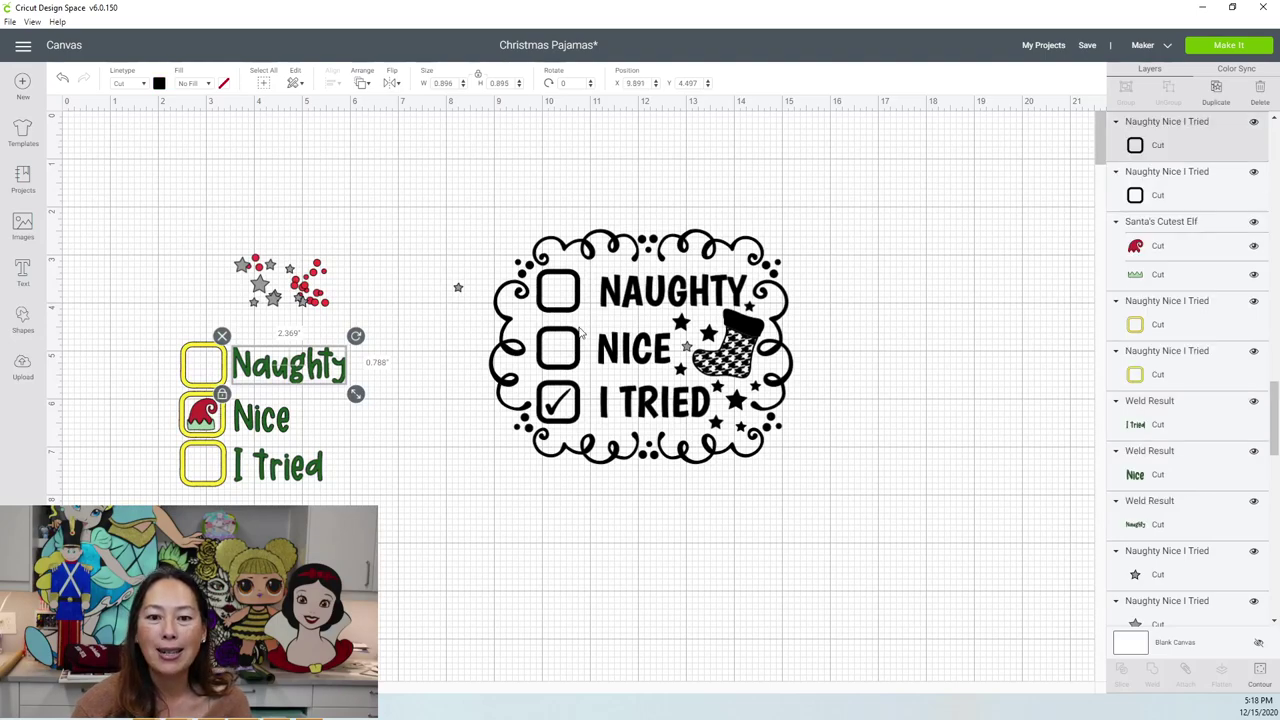
{"action": "left_click", "coordinate": [665, 242]}
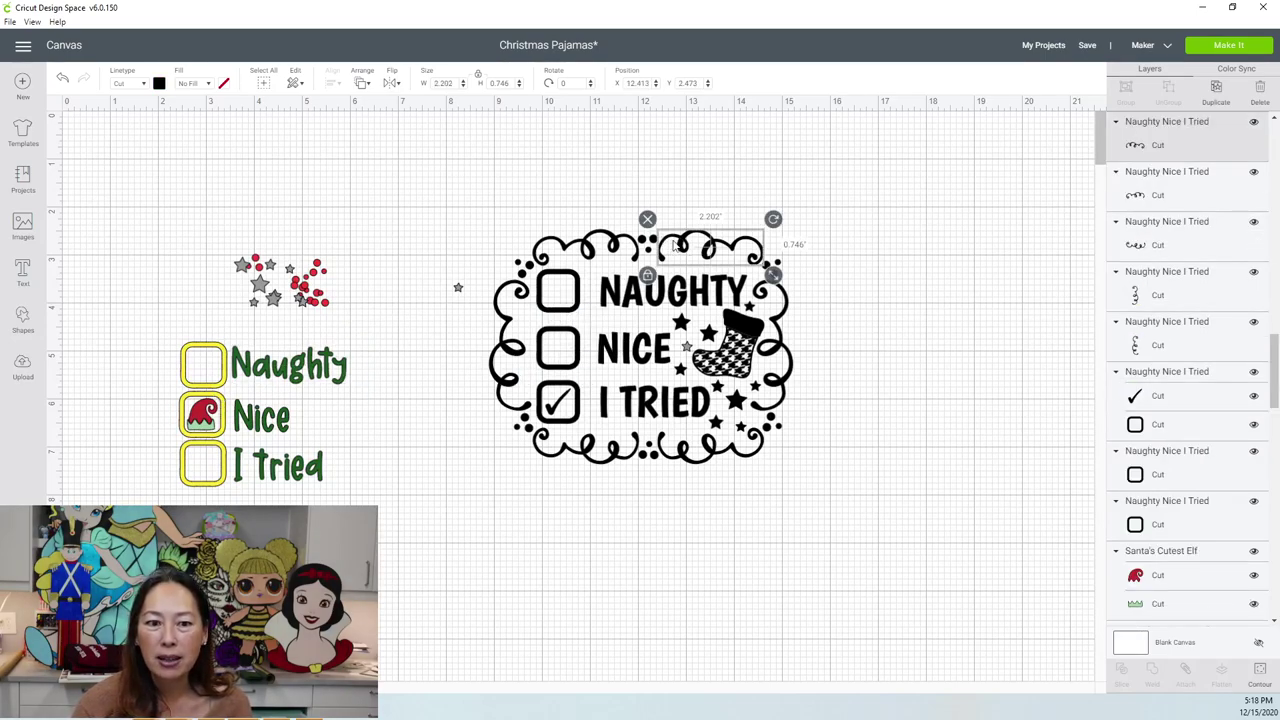
{"action": "key", "text": "Delete"}
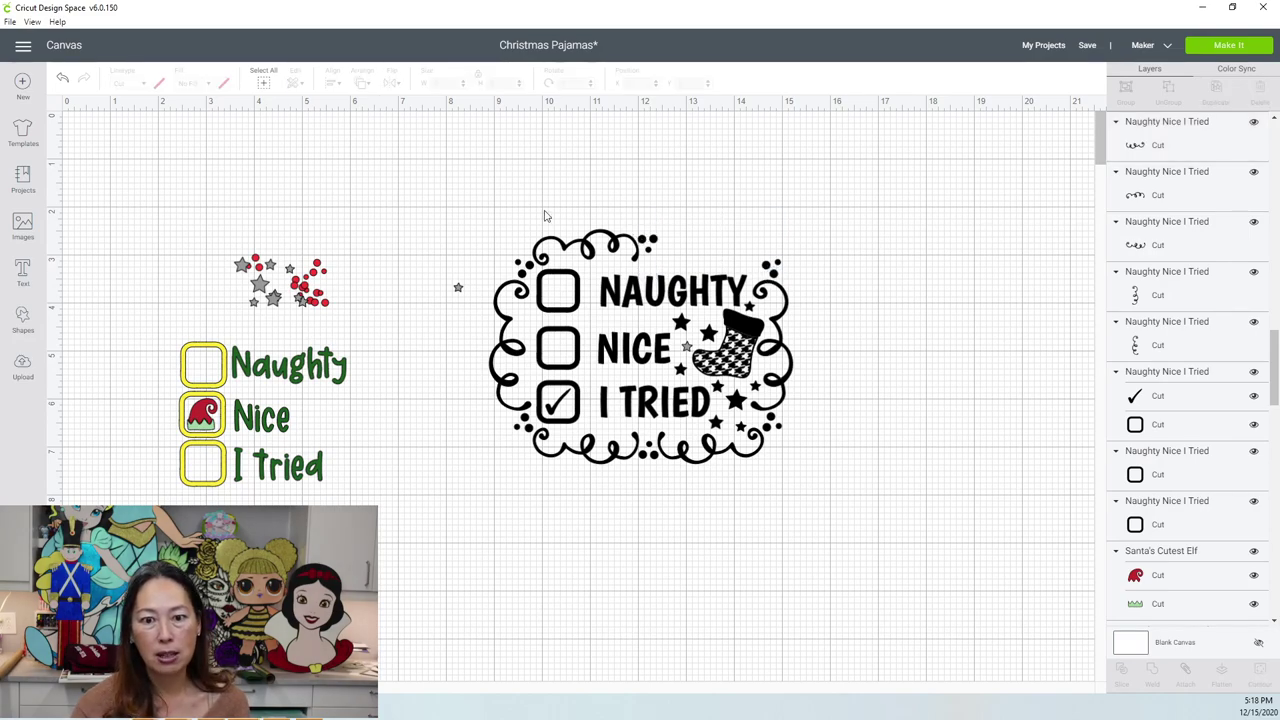
{"action": "left_click", "coordinate": [578, 242]}
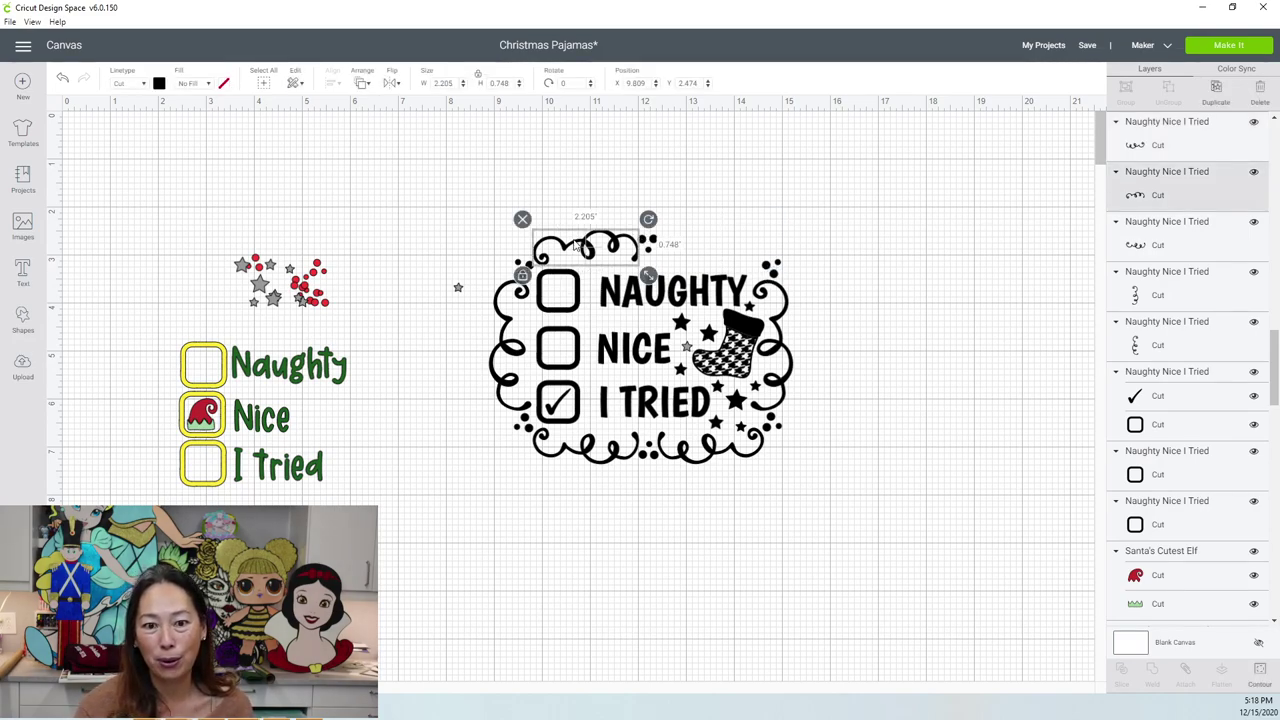
{"action": "key", "text": "Delete"}
Step: Color the remaining top dot group red and ungroup it into separate dots
{"action": "left_click_drag", "start_coordinate": [614, 204], "coordinate": [673, 261]}
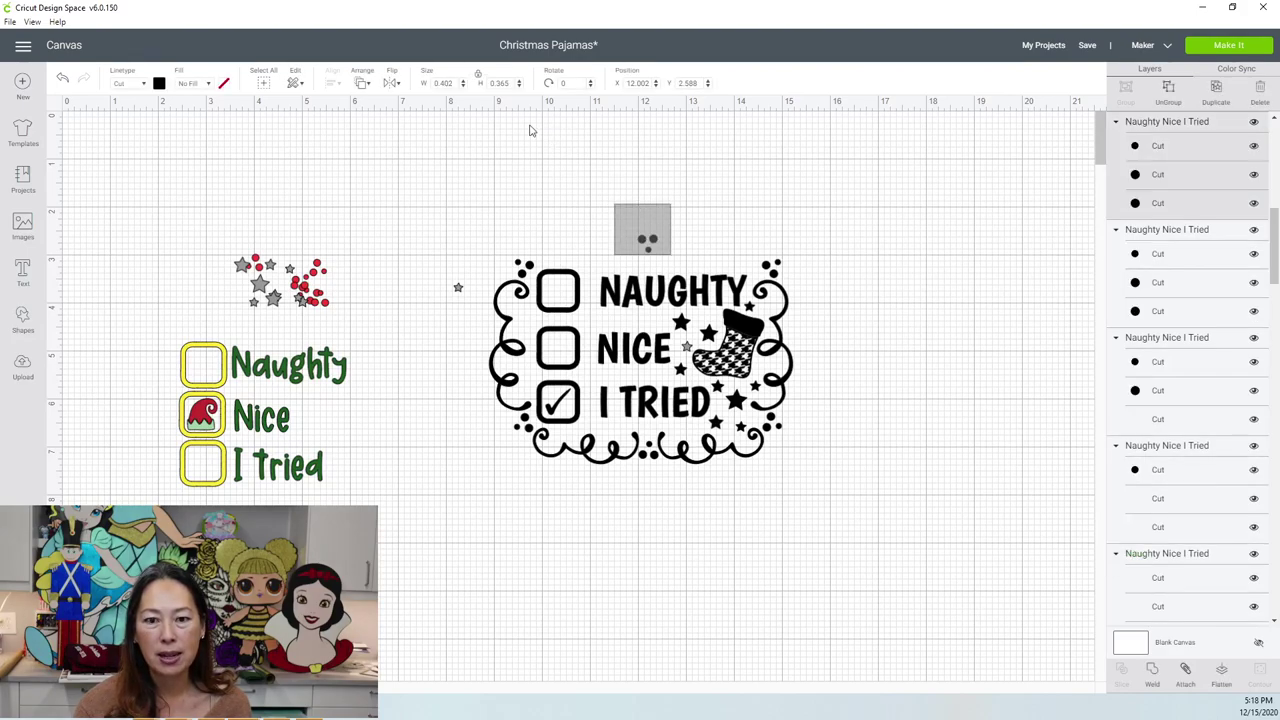
{"action": "left_click", "coordinate": [364, 85]}
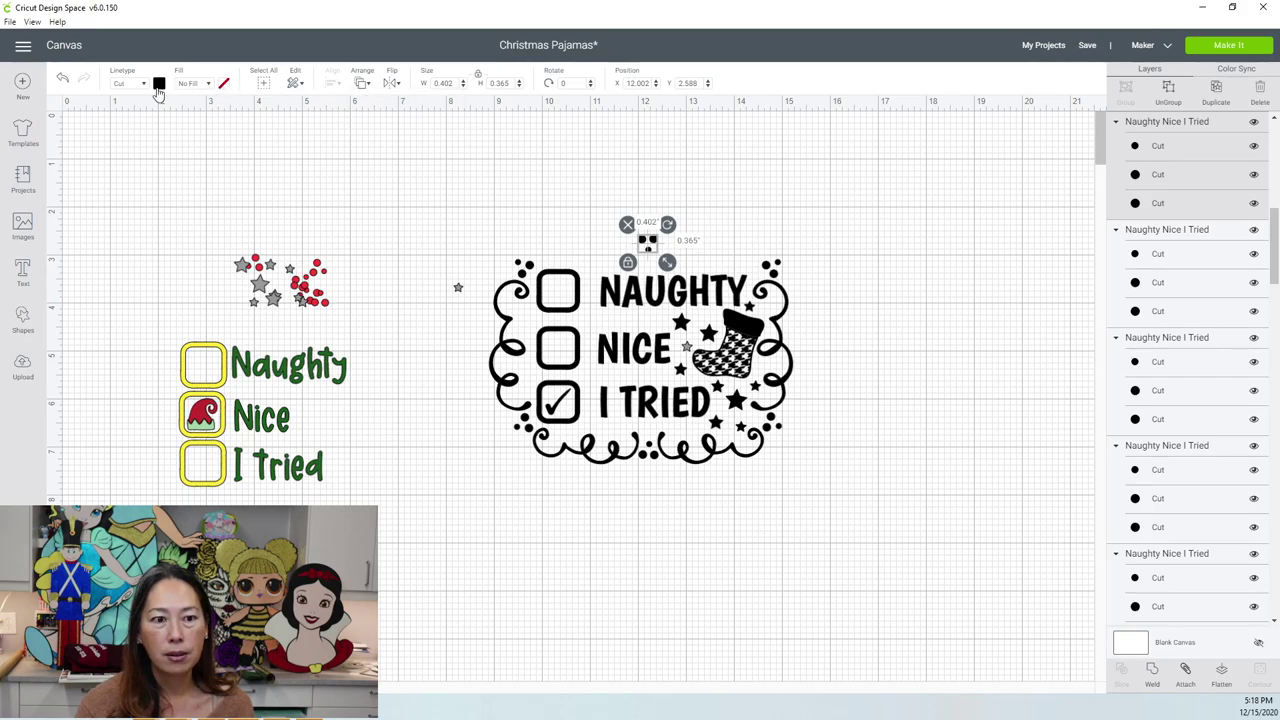
{"action": "left_click", "coordinate": [158, 85]}
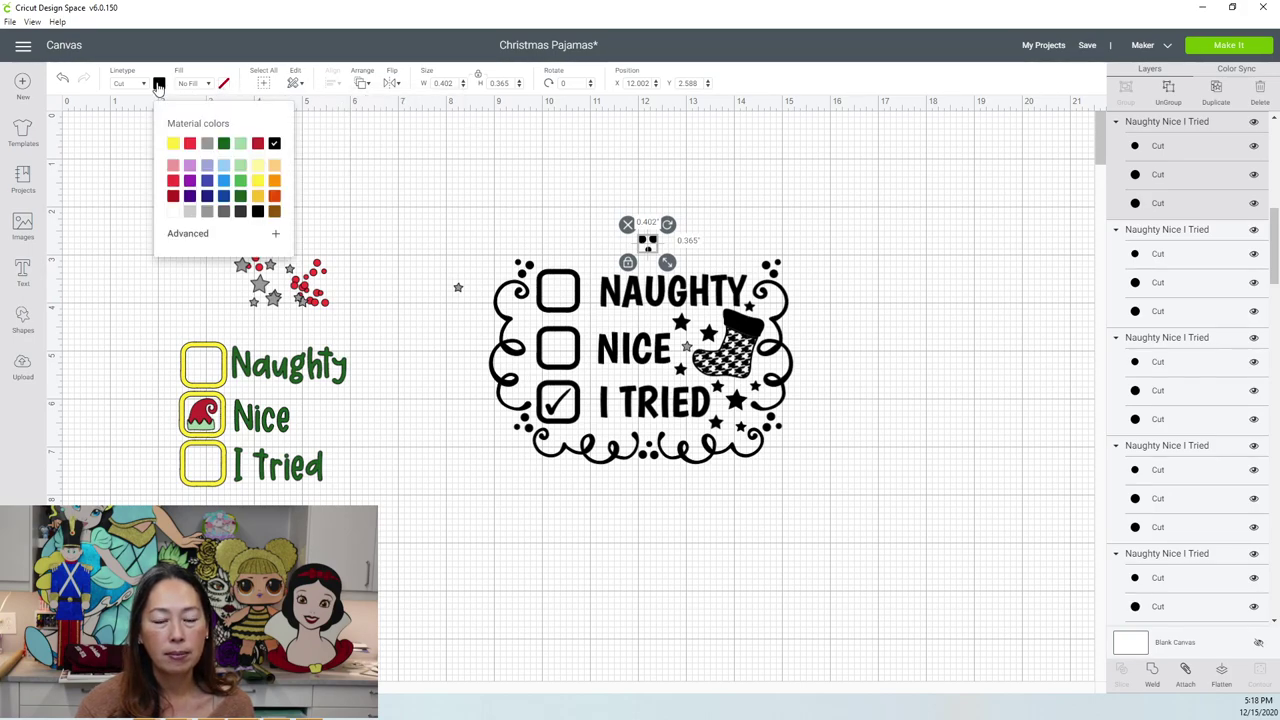
{"action": "left_click", "coordinate": [189, 144]}
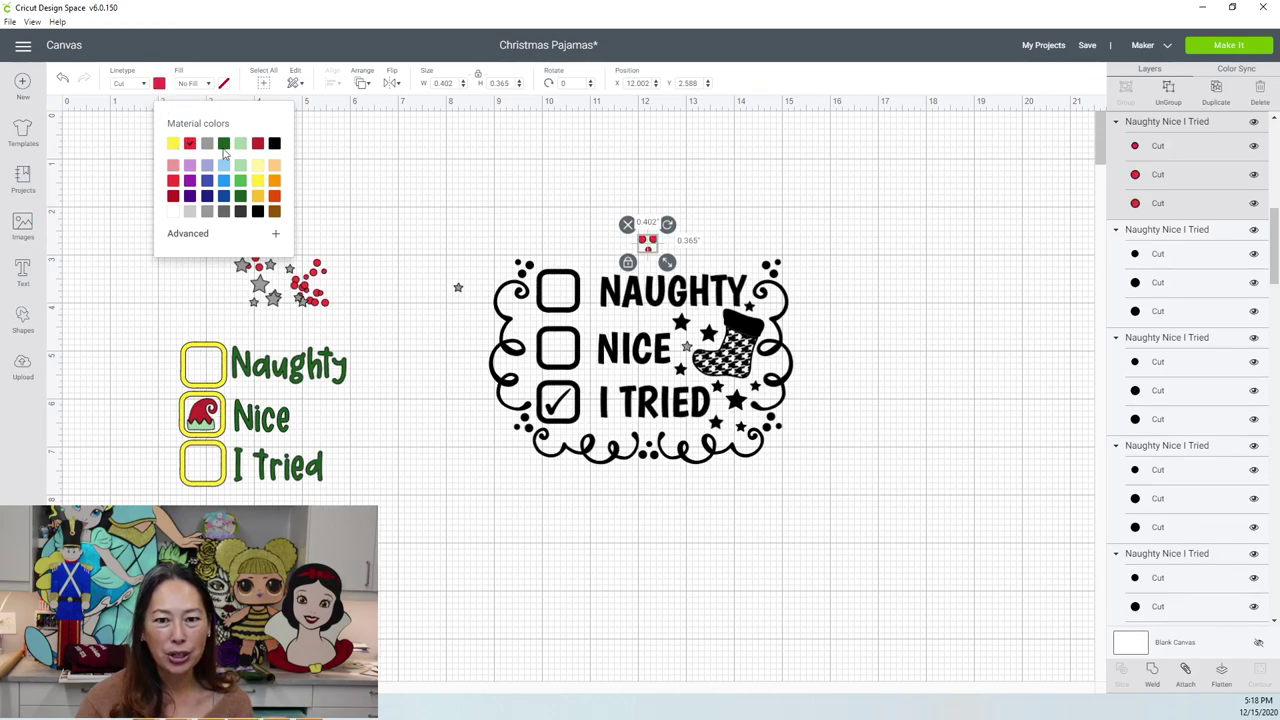
{"action": "left_click", "coordinate": [1168, 92]}
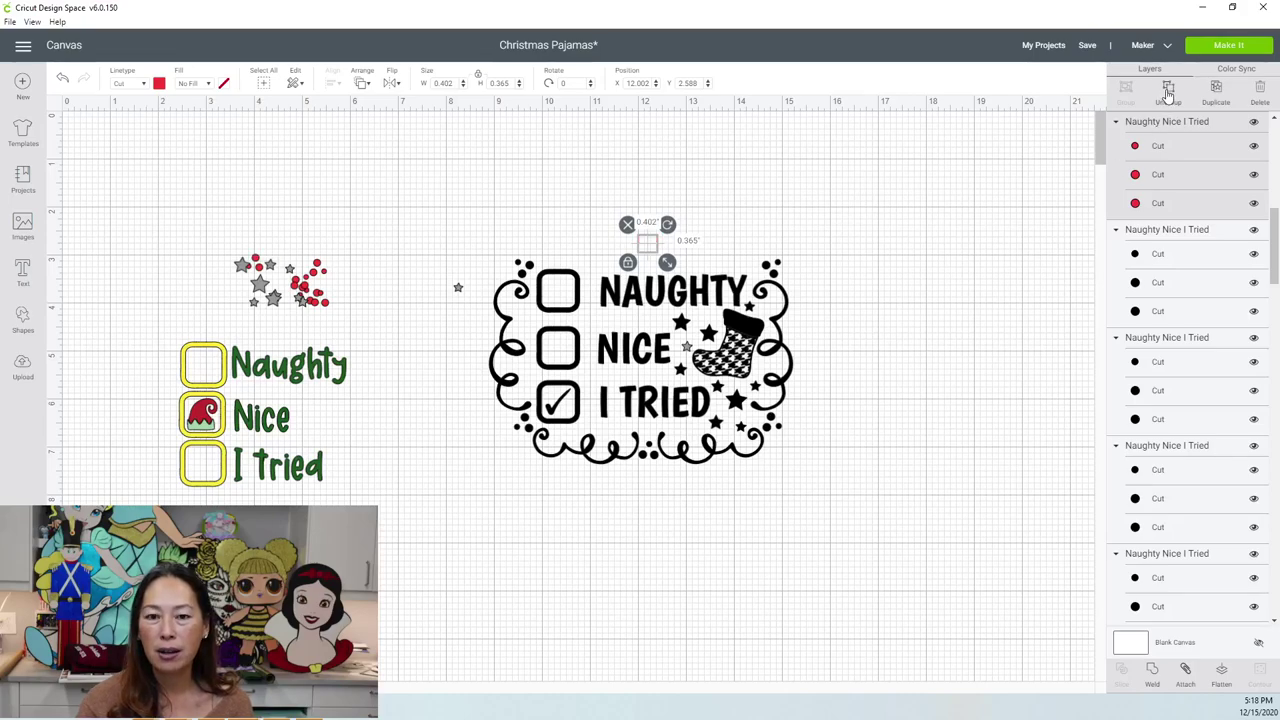
Step: Make one of the top dots green
{"action": "left_click", "coordinate": [648, 246]}
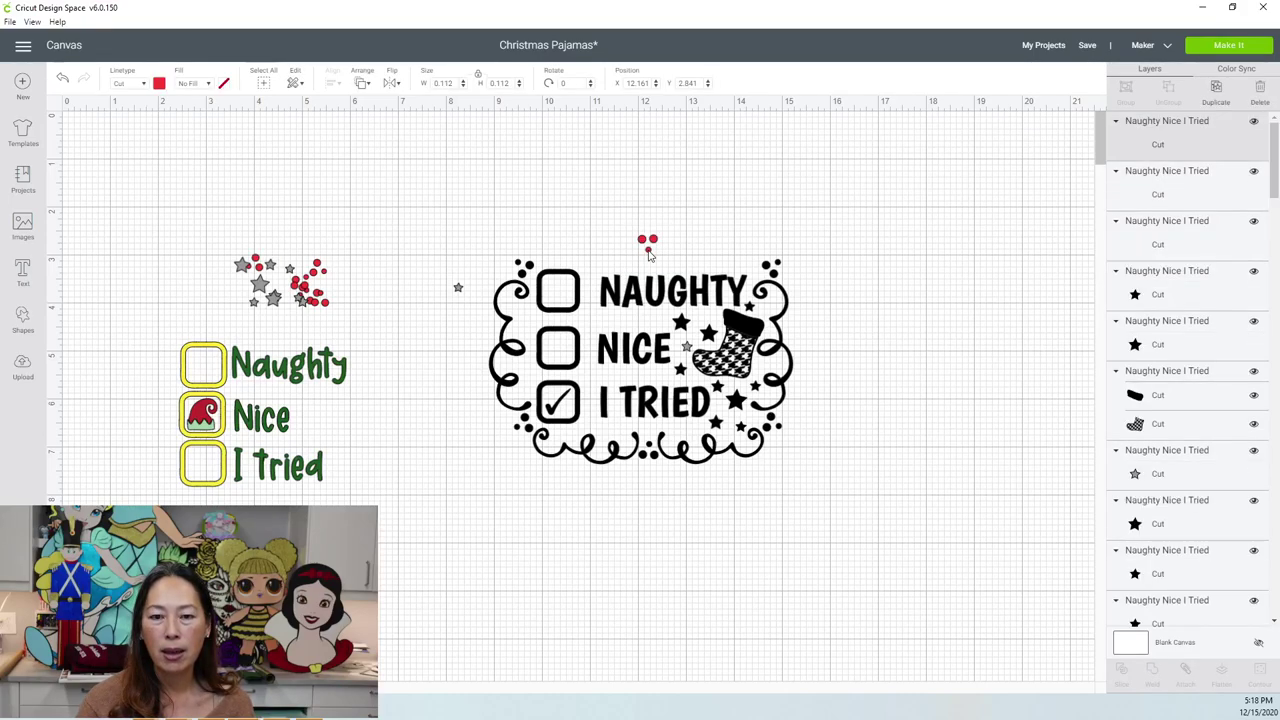
{"action": "left_click", "coordinate": [158, 84]}
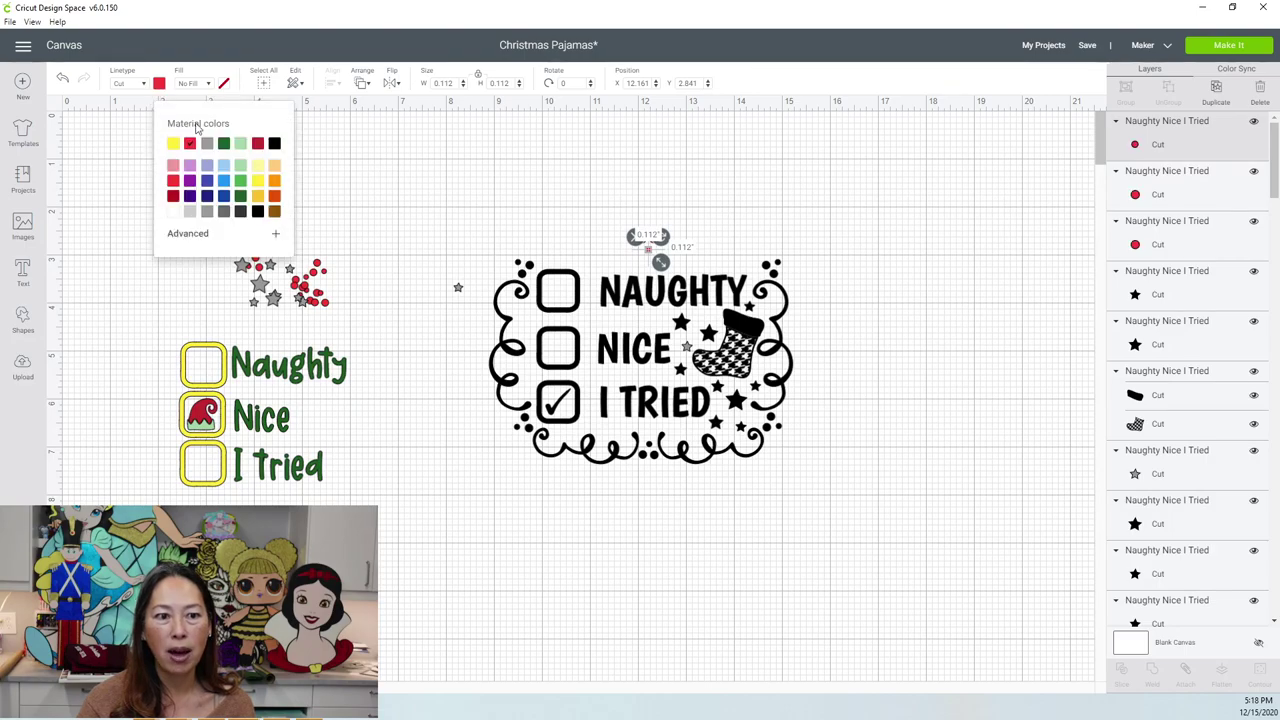
{"action": "left_click", "coordinate": [241, 180]}
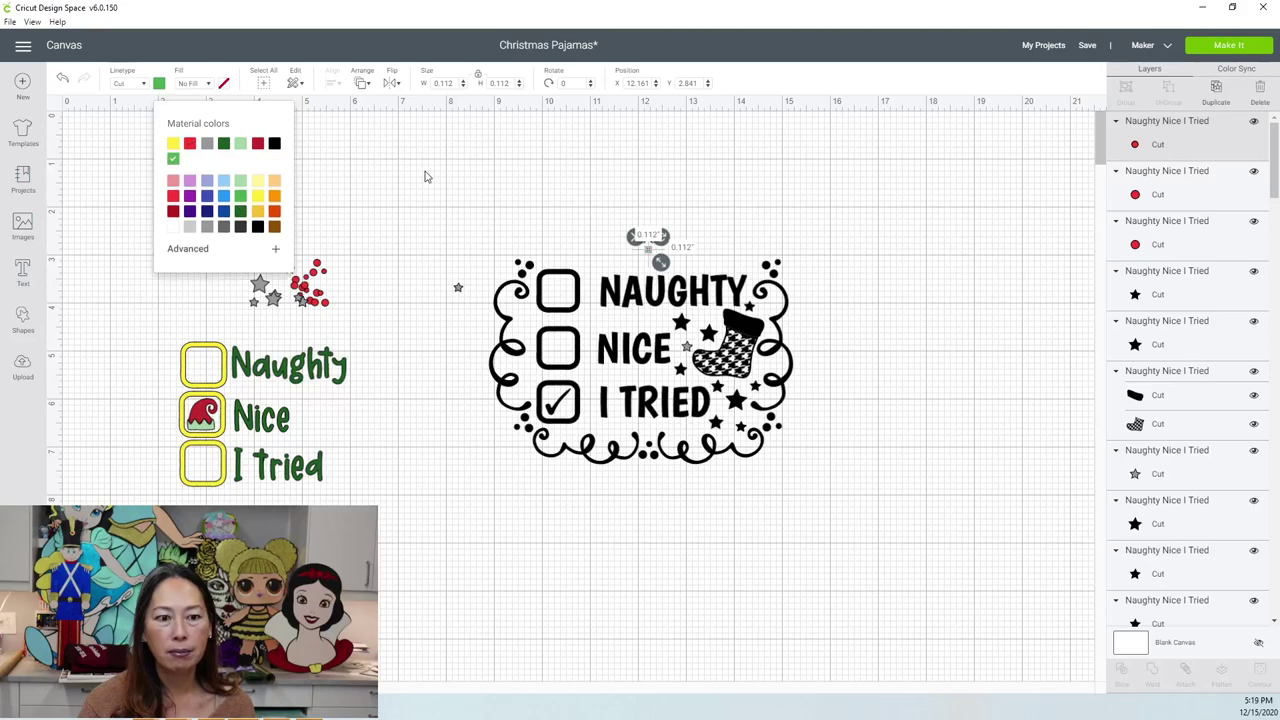
{"action": "left_click", "coordinate": [440, 183]}
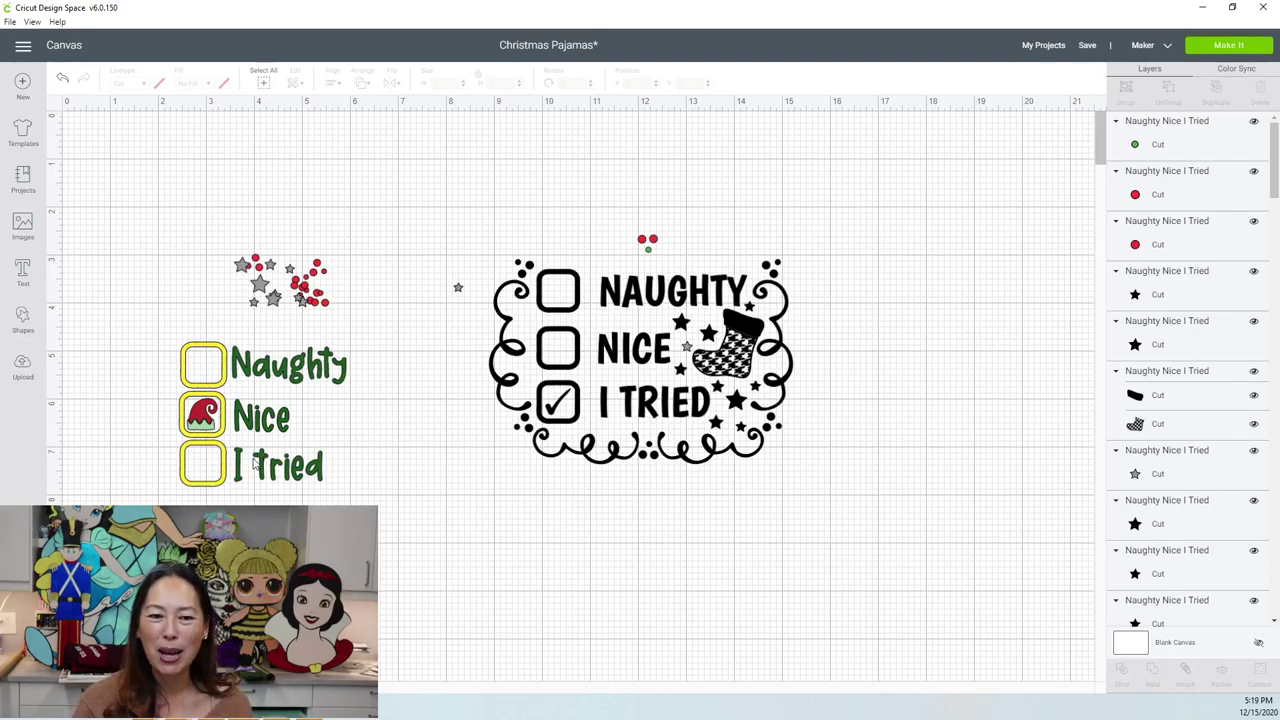
{"action": "left_click", "coordinate": [562, 405]}
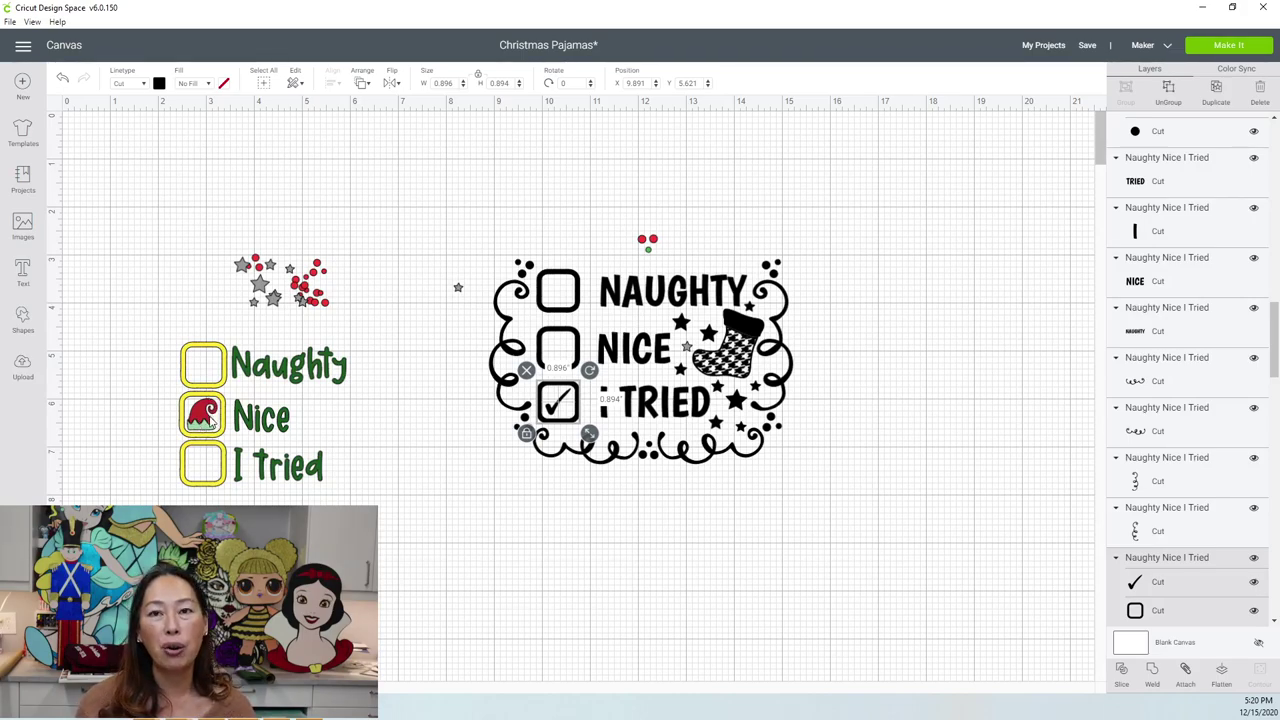
{"action": "left_click", "coordinate": [209, 410]}
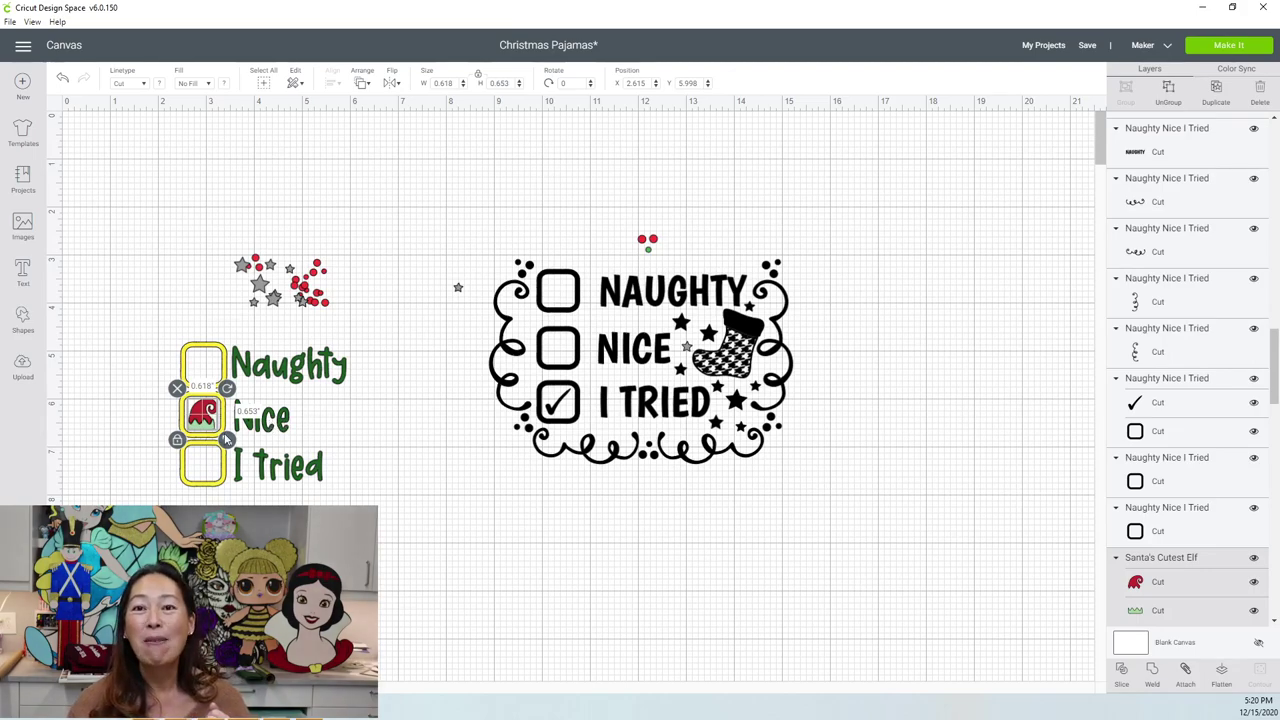
Step: Delete the left, bottom-left, bottom-right and right swirls from the black design
{"action": "left_click", "coordinate": [716, 545]}
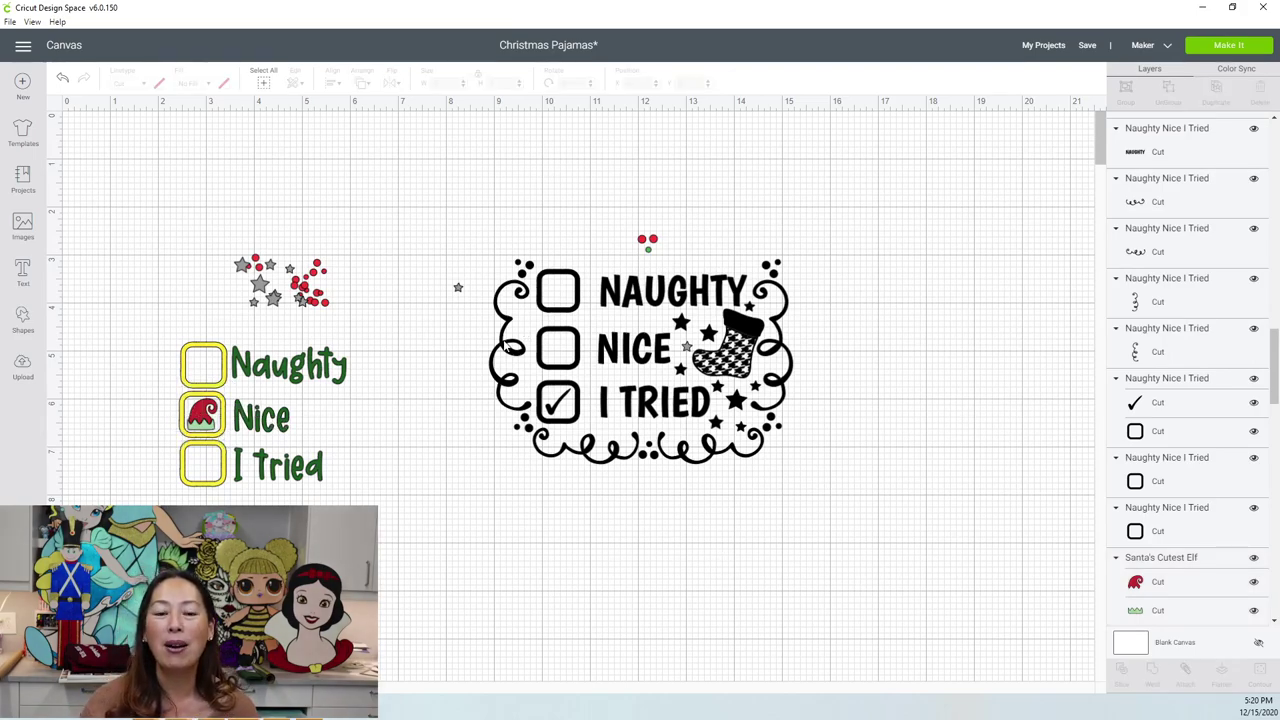
{"action": "left_click", "coordinate": [508, 346]}
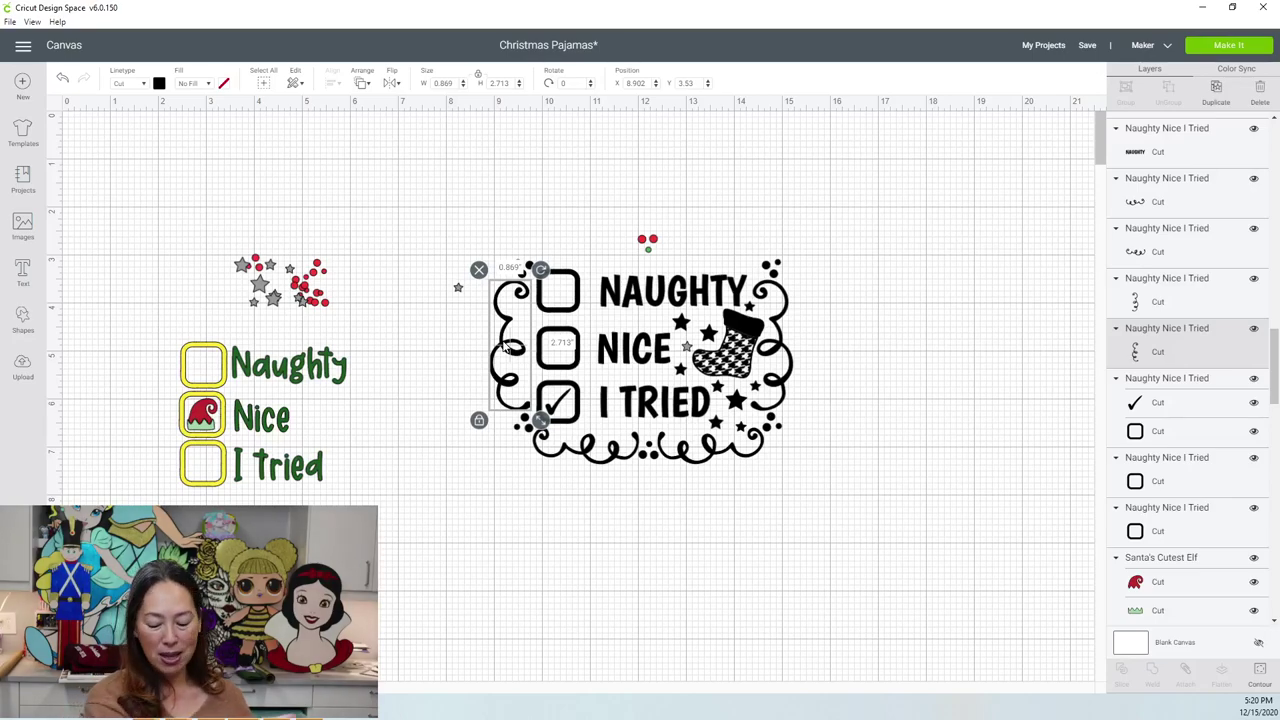
{"action": "key", "text": "Delete"}
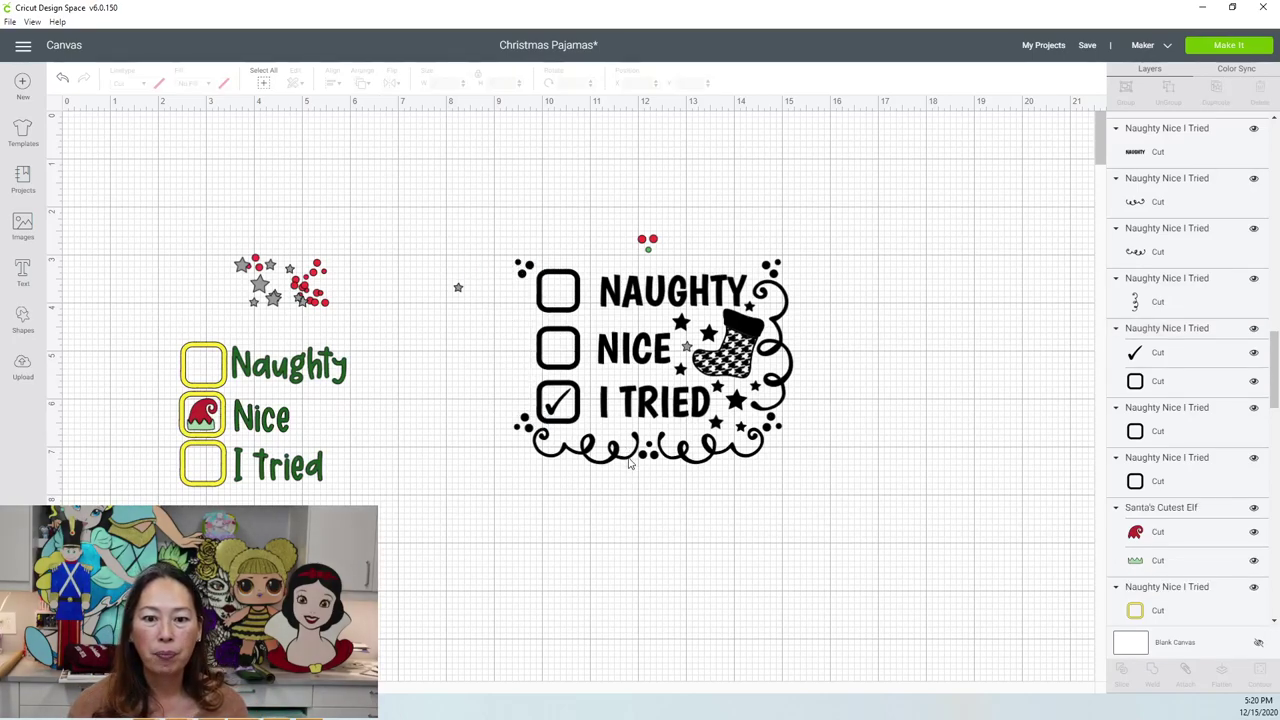
{"action": "left_click", "coordinate": [630, 463]}
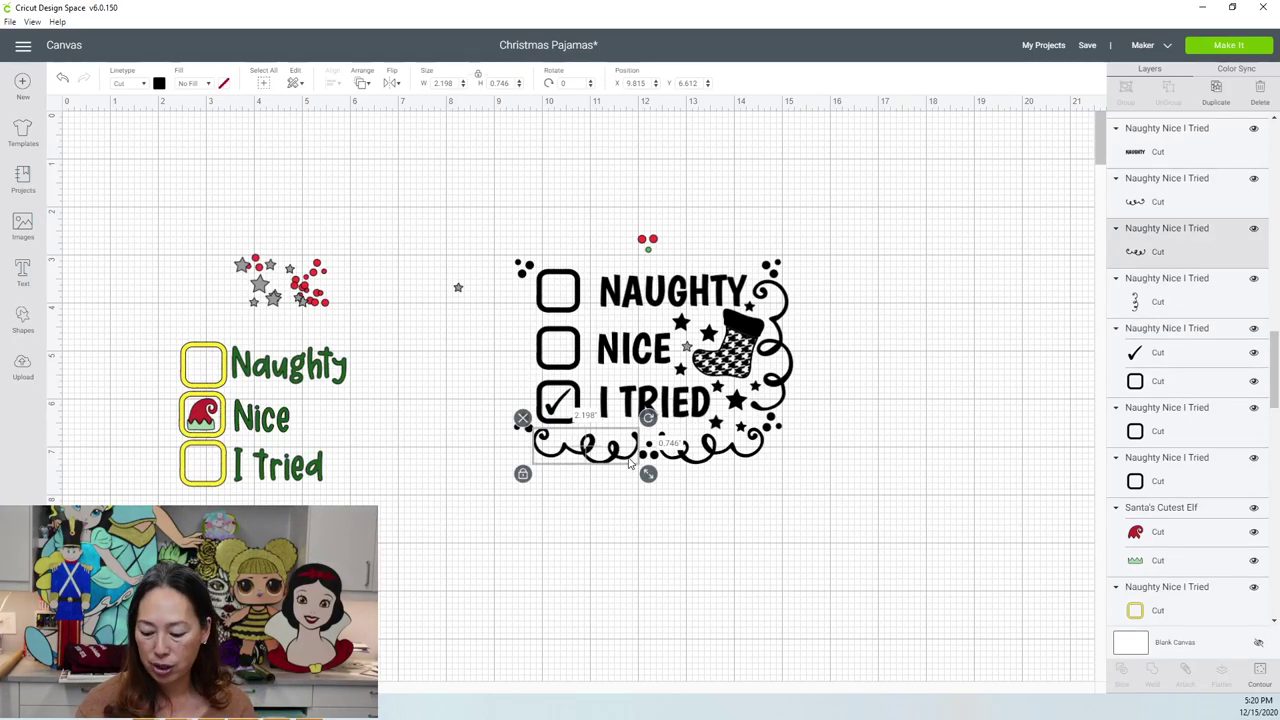
{"action": "key", "text": "Delete"}
{"action": "left_click", "coordinate": [729, 444]}
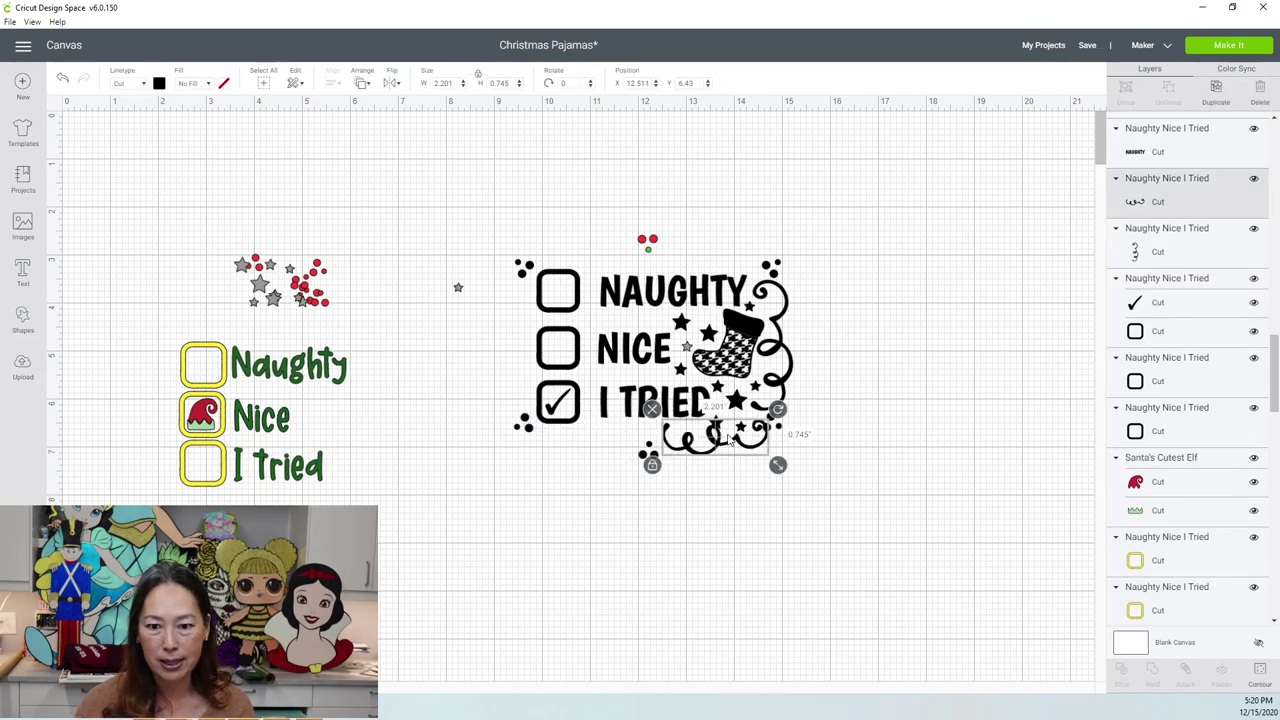
{"action": "key", "text": "Delete"}
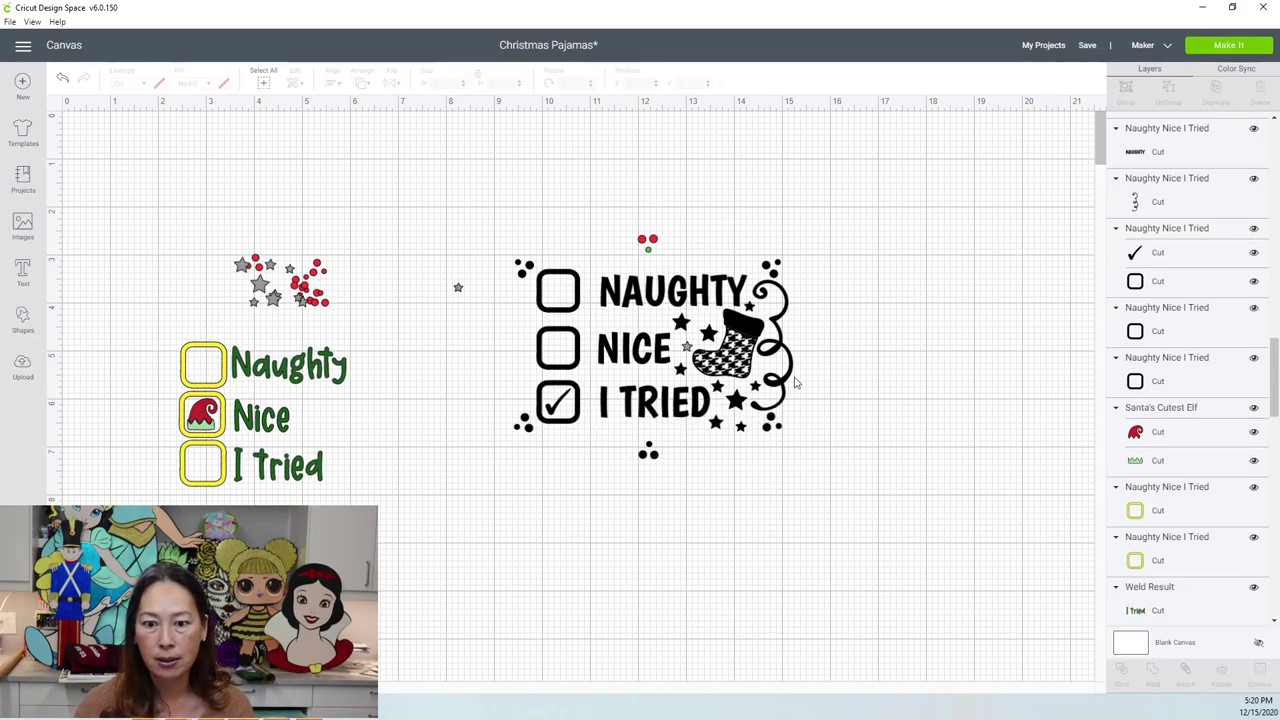
{"action": "left_click", "coordinate": [790, 380]}
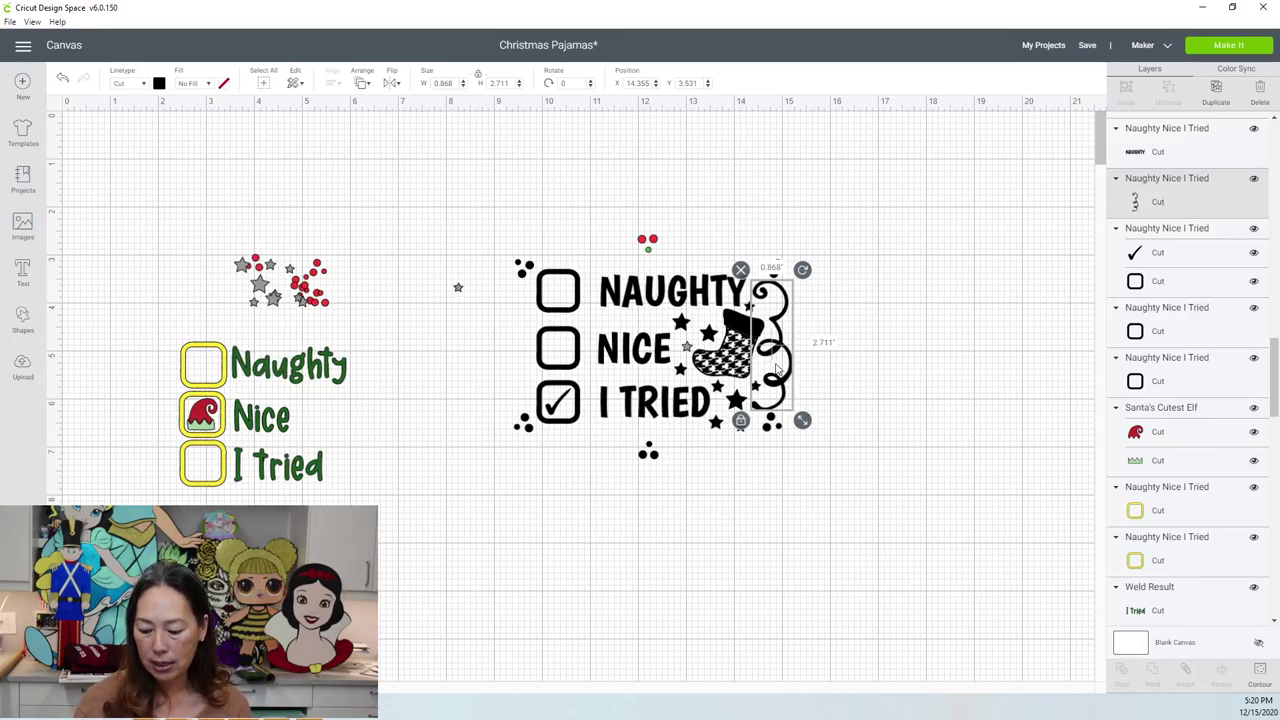
{"action": "key", "text": "Delete"}
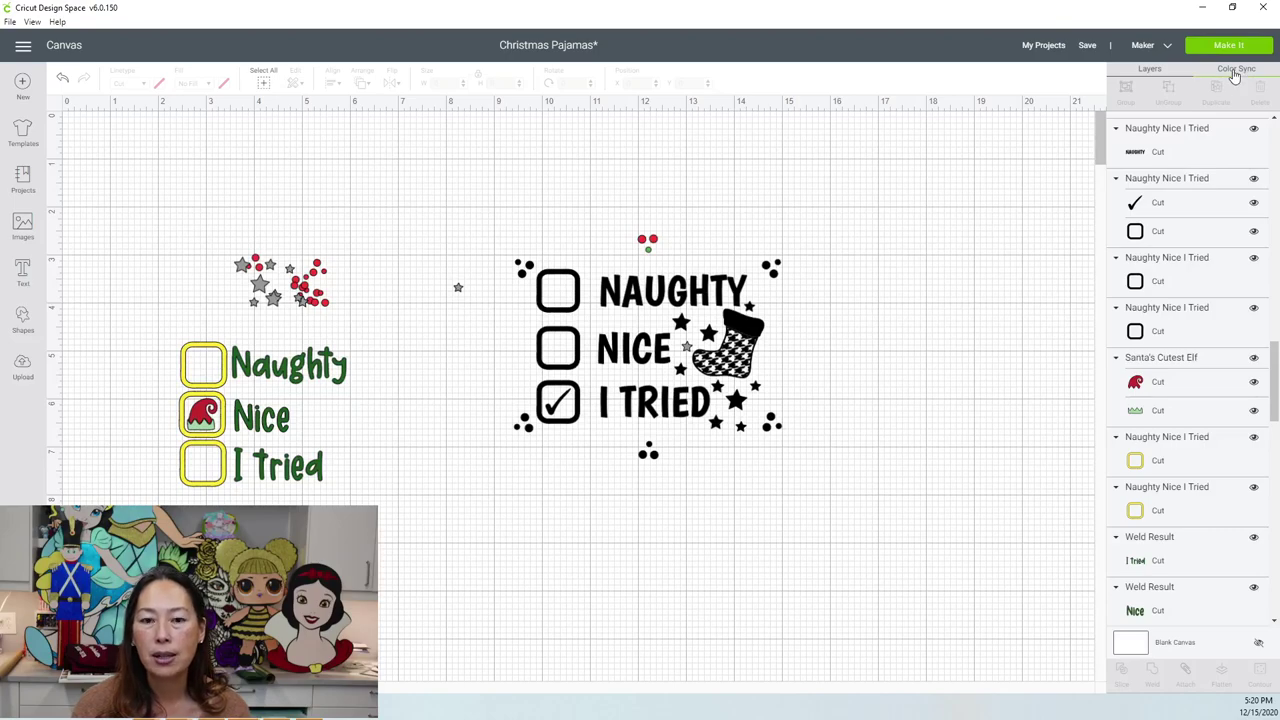
Step: Delete the NAUGHTY, NICE, TRIED and I text layers from the black design
{"action": "left_click", "coordinate": [667, 304]}
{"action": "left_click_drag", "start_coordinate": [667, 304], "coordinate": [667, 544]}
{"action": "left_click", "coordinate": [591, 506]}
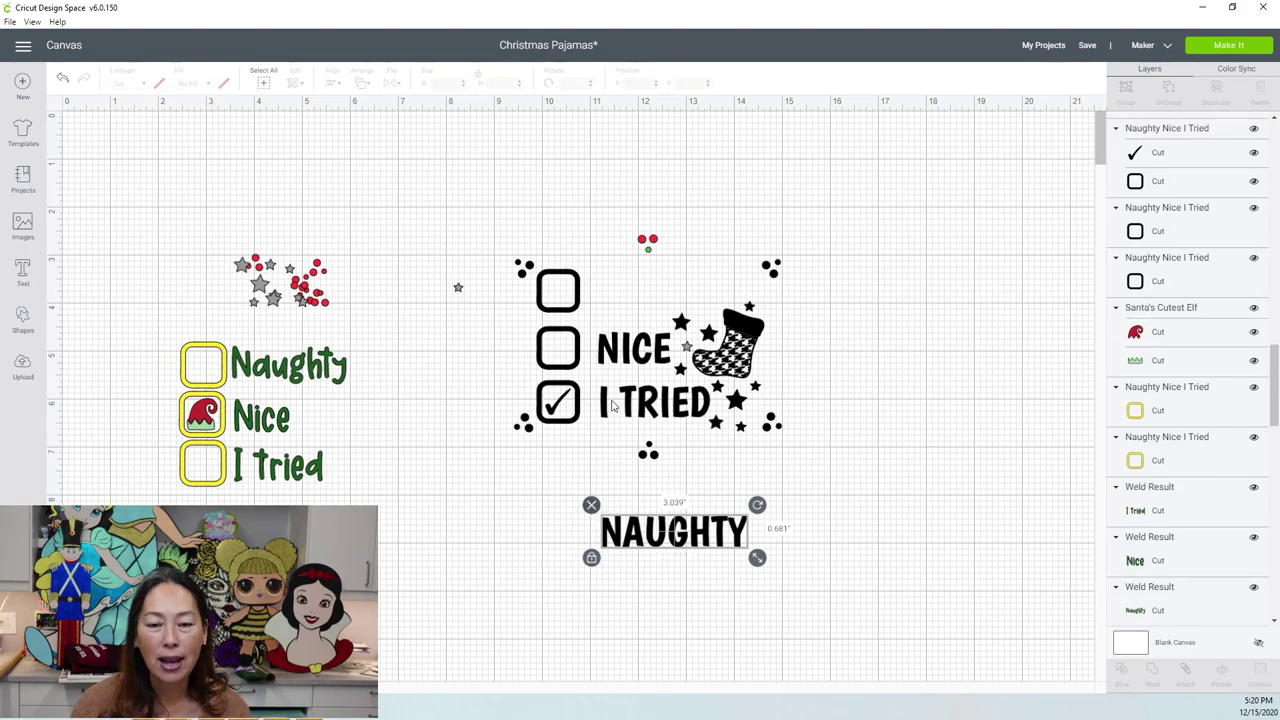
{"action": "left_click", "coordinate": [636, 356]}
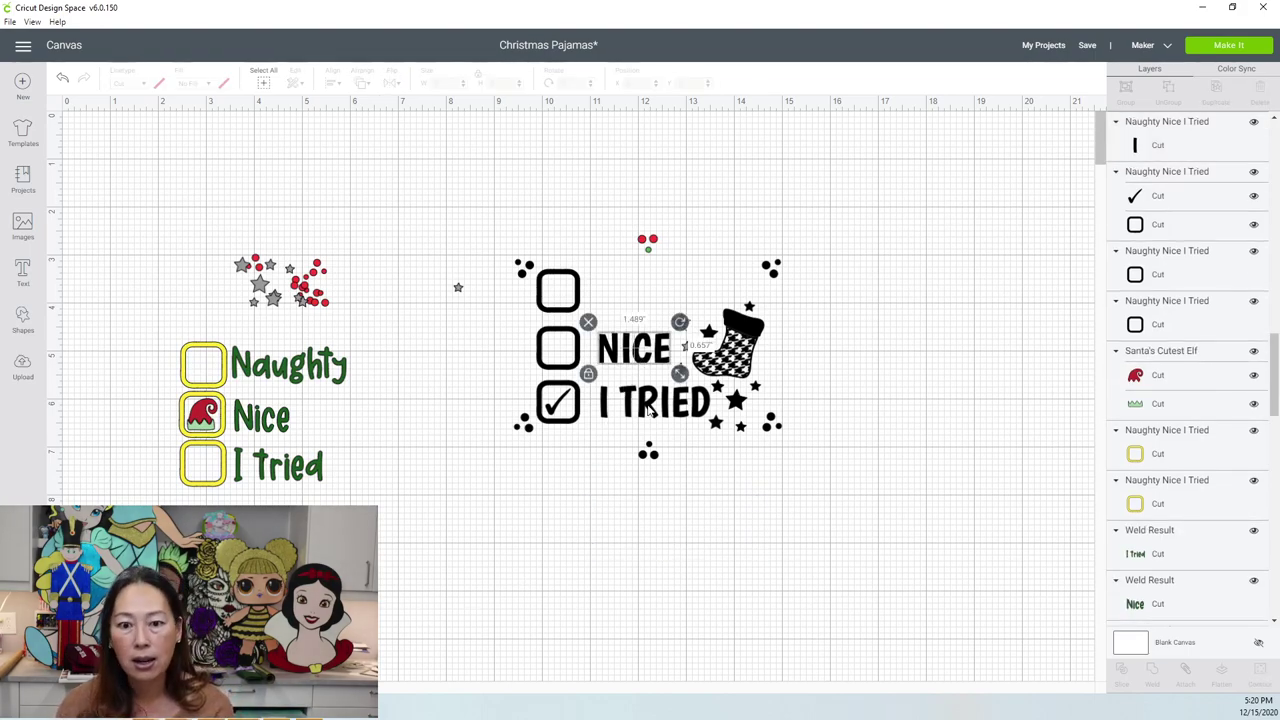
{"action": "left_click", "coordinate": [588, 322]}
{"action": "left_click", "coordinate": [650, 410]}
{"action": "key", "text": "Delete"}
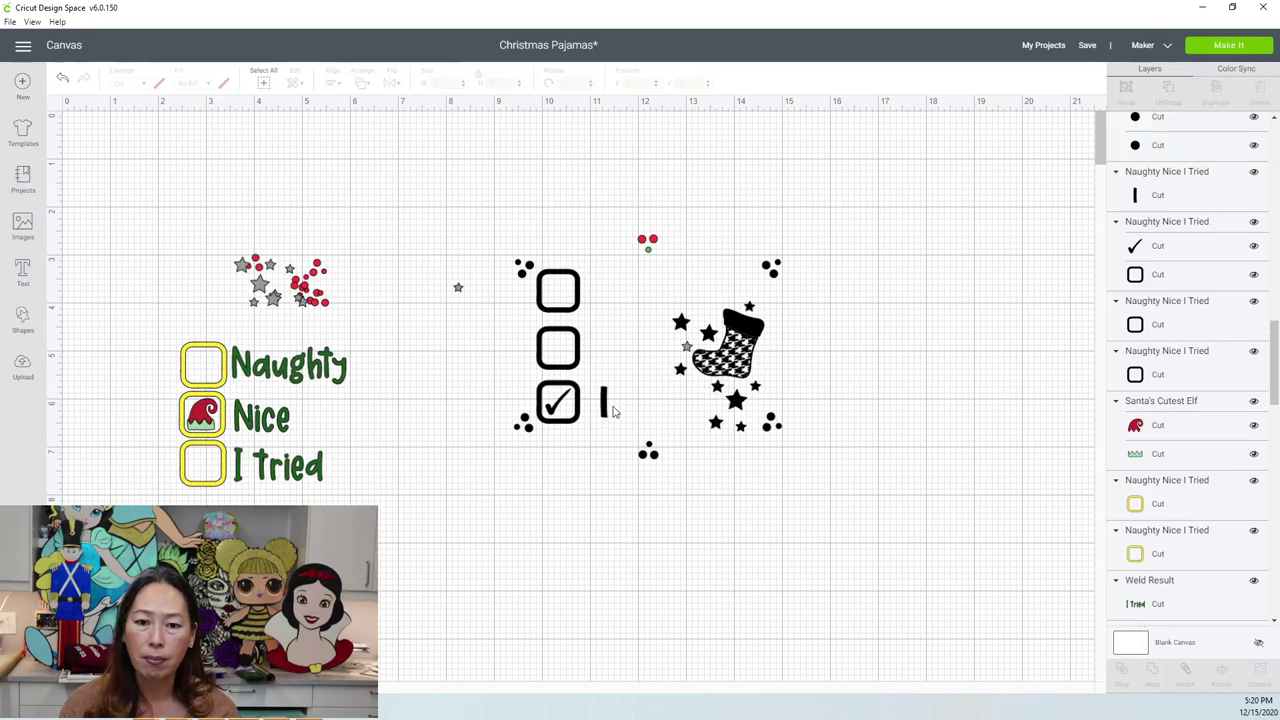
{"action": "left_click", "coordinate": [604, 402]}
{"action": "key", "text": "Delete"}
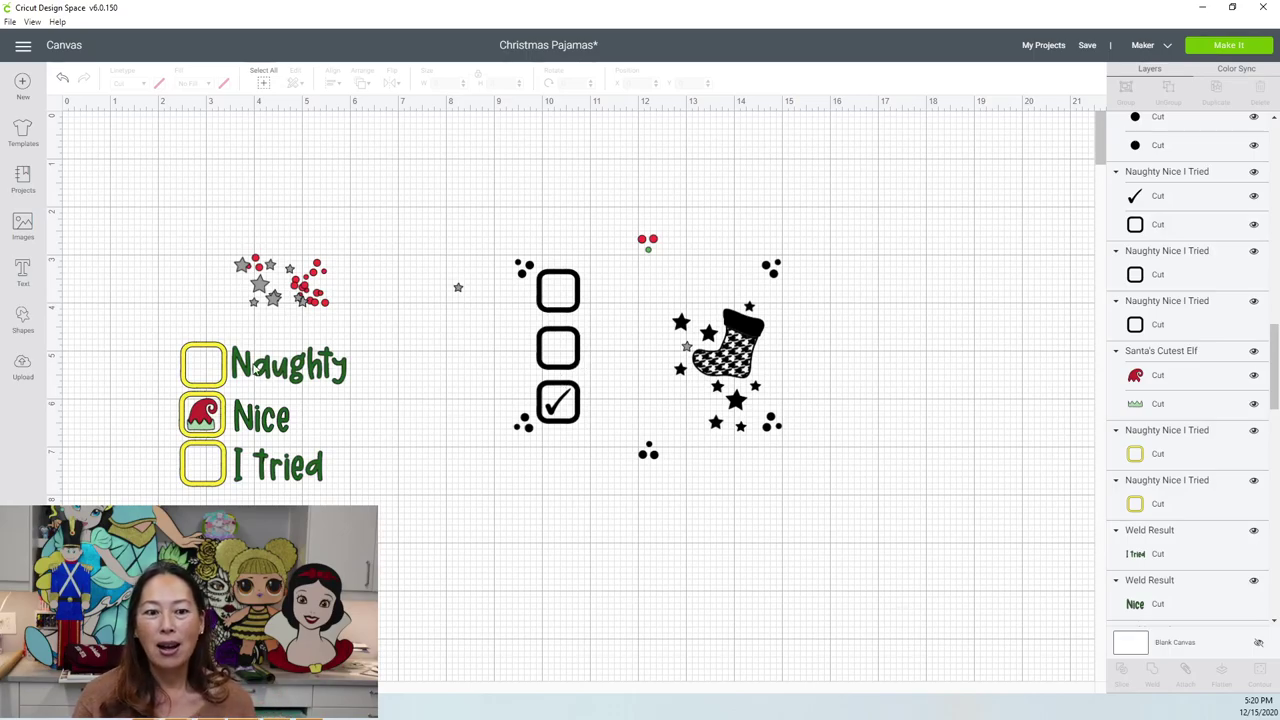
{"action": "left_click", "coordinate": [740, 372]}
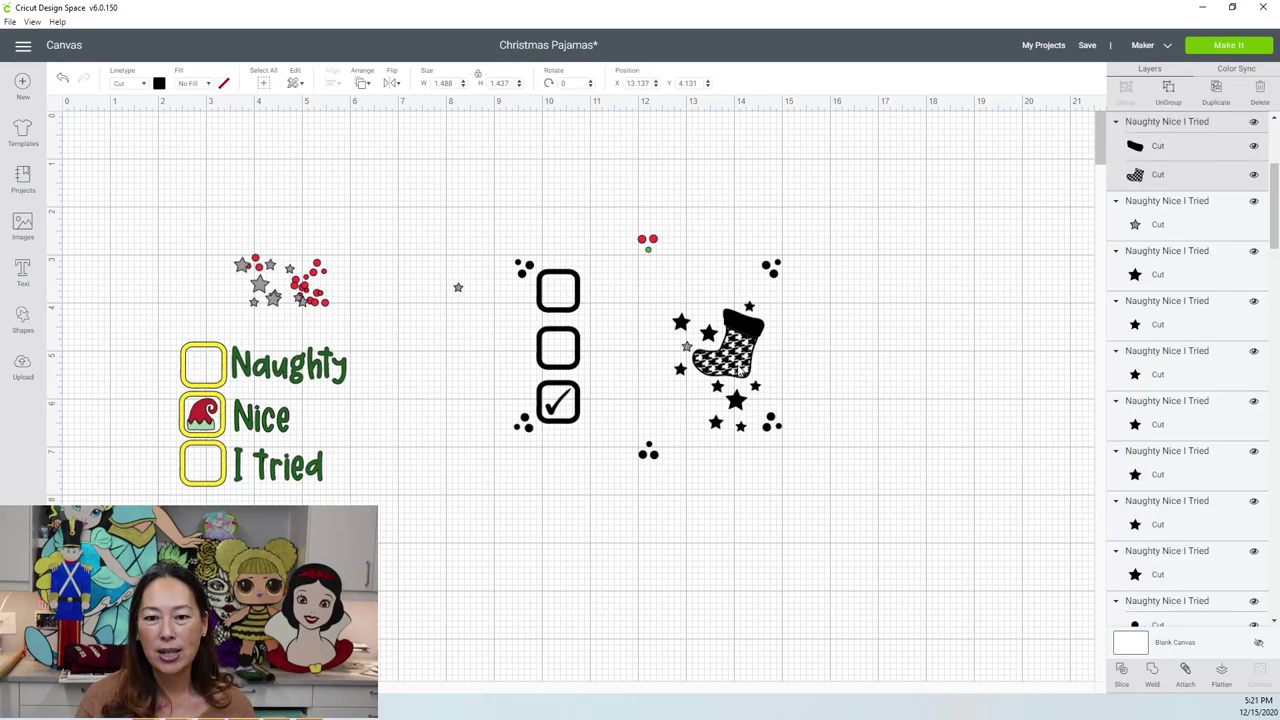
Step: Delete the stocking and the check mark inside the checked box, leaving three empty boxes
{"action": "key", "text": "Delete"}
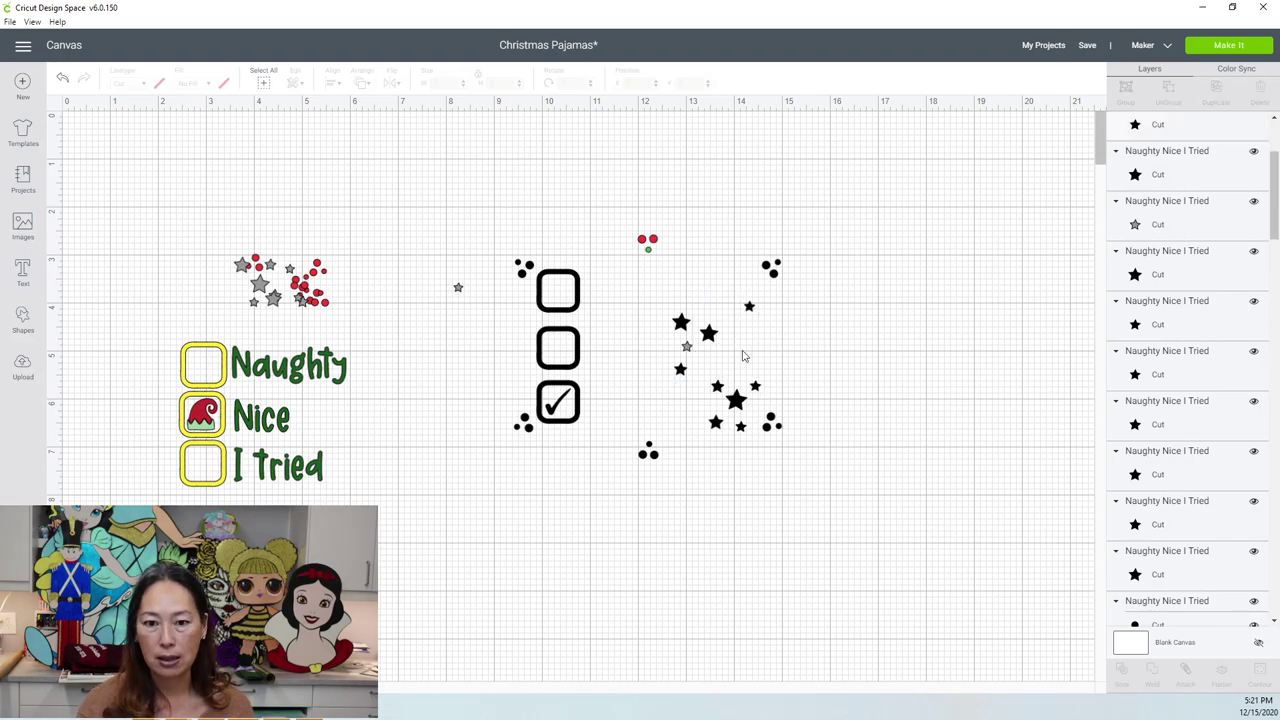
{"action": "left_click", "coordinate": [560, 408]}
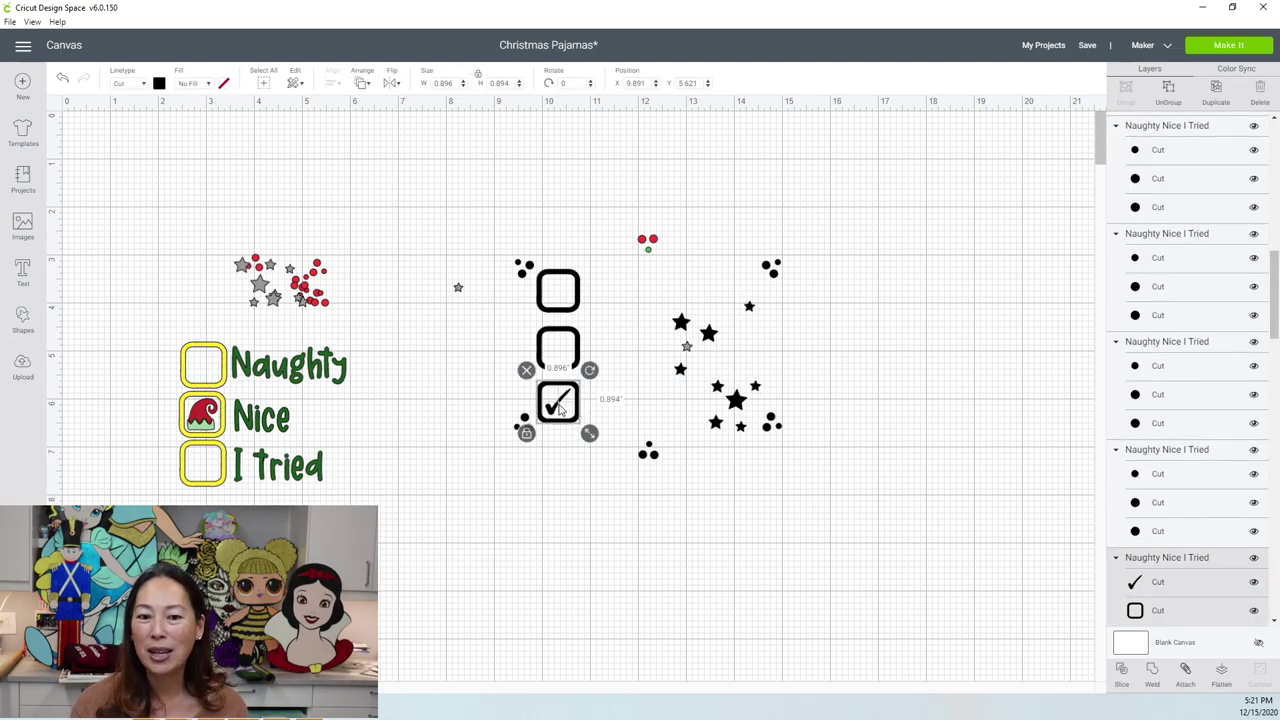
{"action": "left_click", "coordinate": [1137, 583]}
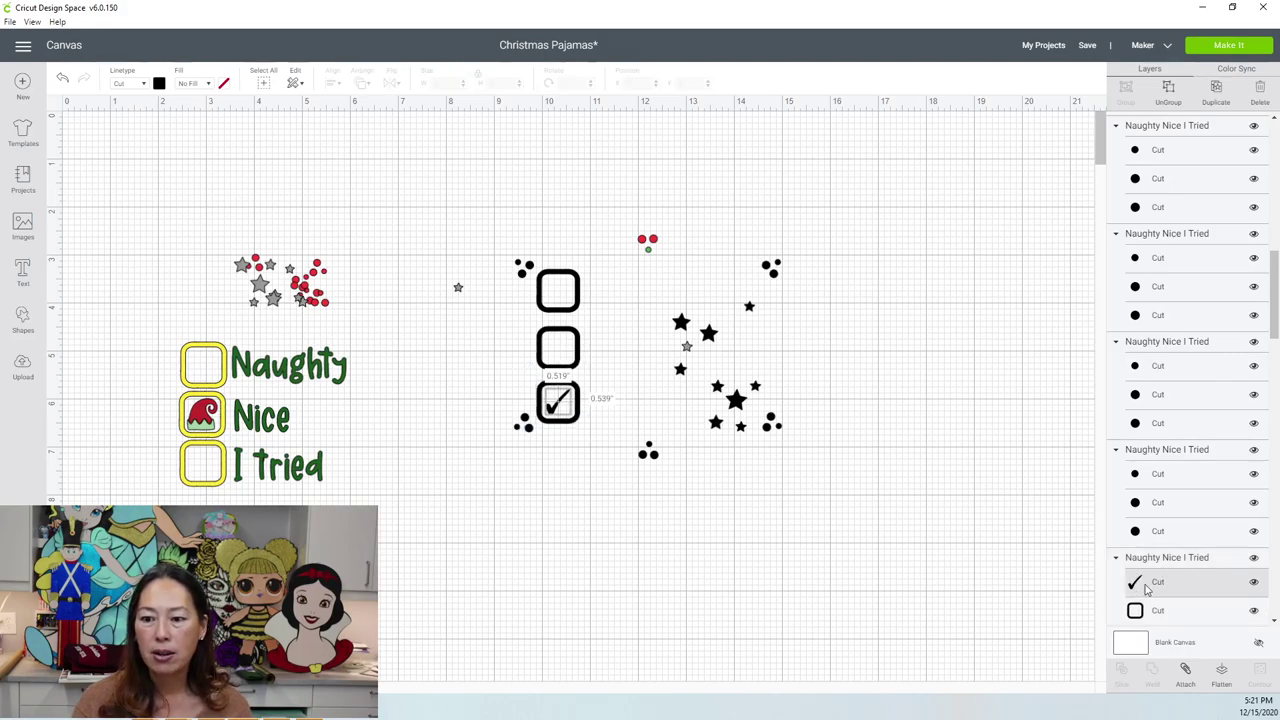
{"action": "key", "text": "Delete"}
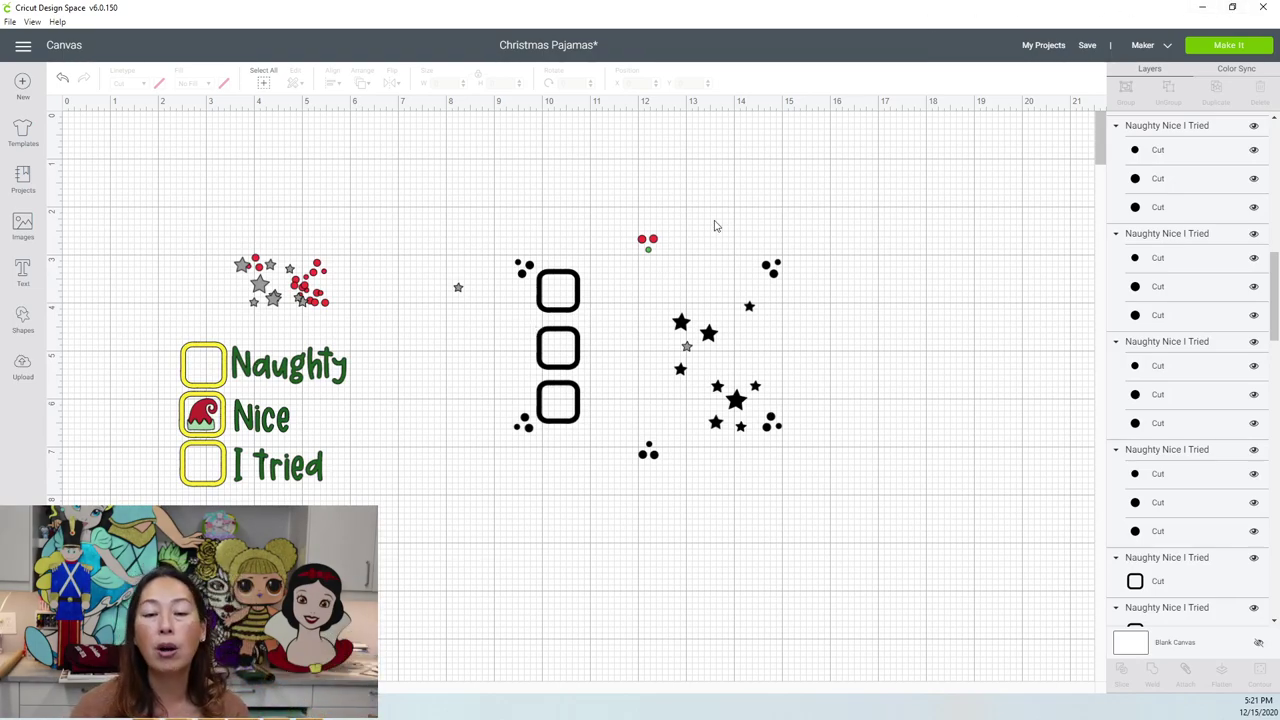
Step: In Color Sync, recolour the three black squares yellow and merge the green dot into red
{"action": "left_click", "coordinate": [570, 306]}
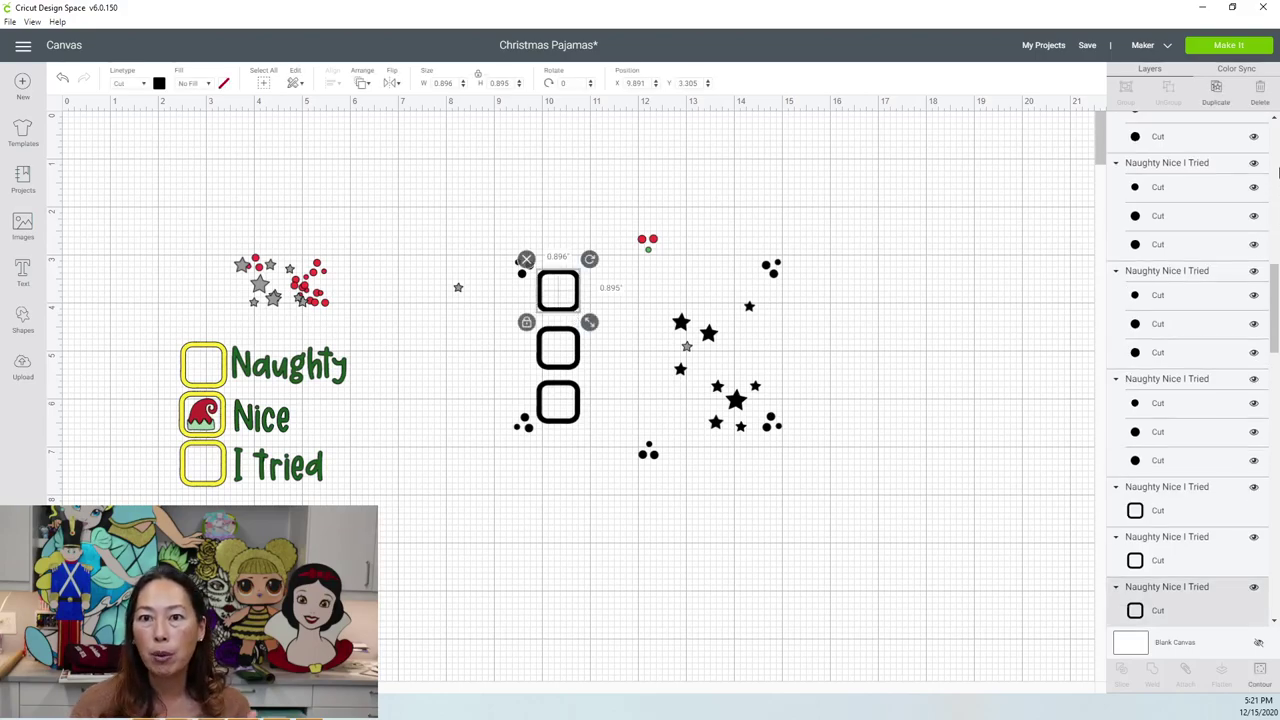
{"action": "left_click", "coordinate": [1236, 69]}
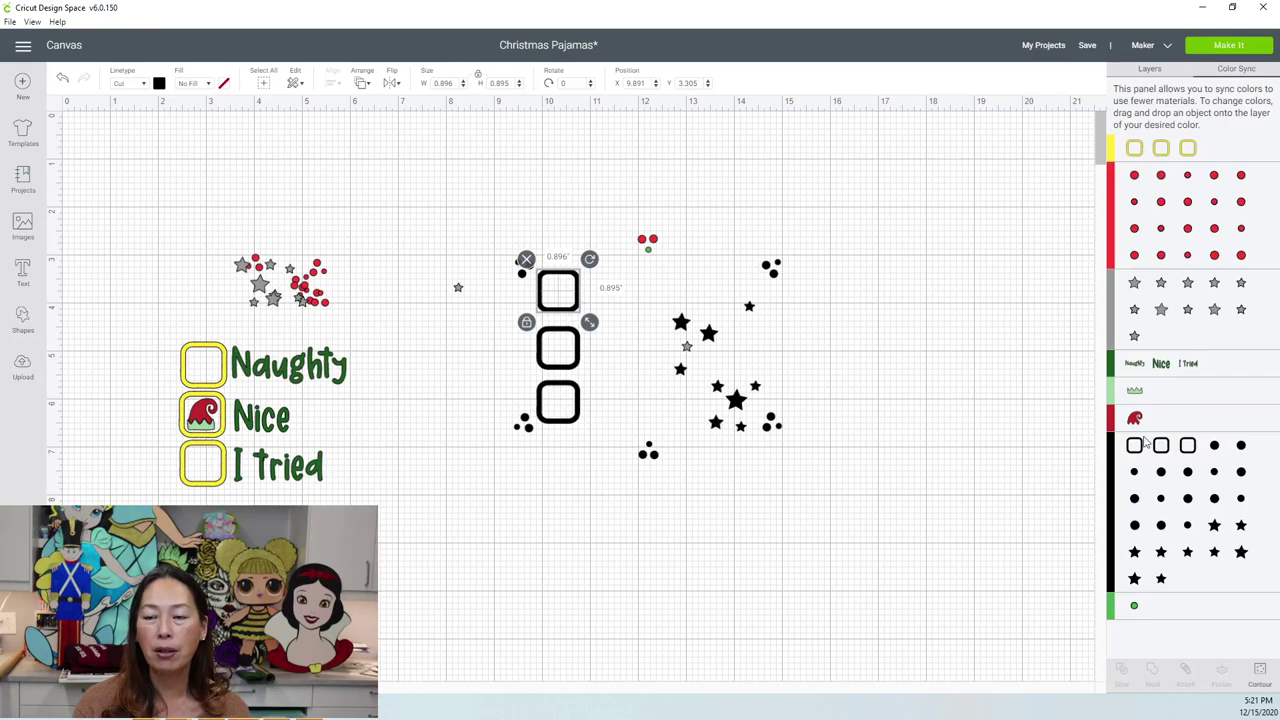
{"action": "left_click_drag", "start_coordinate": [1140, 445], "coordinate": [1200, 150]}
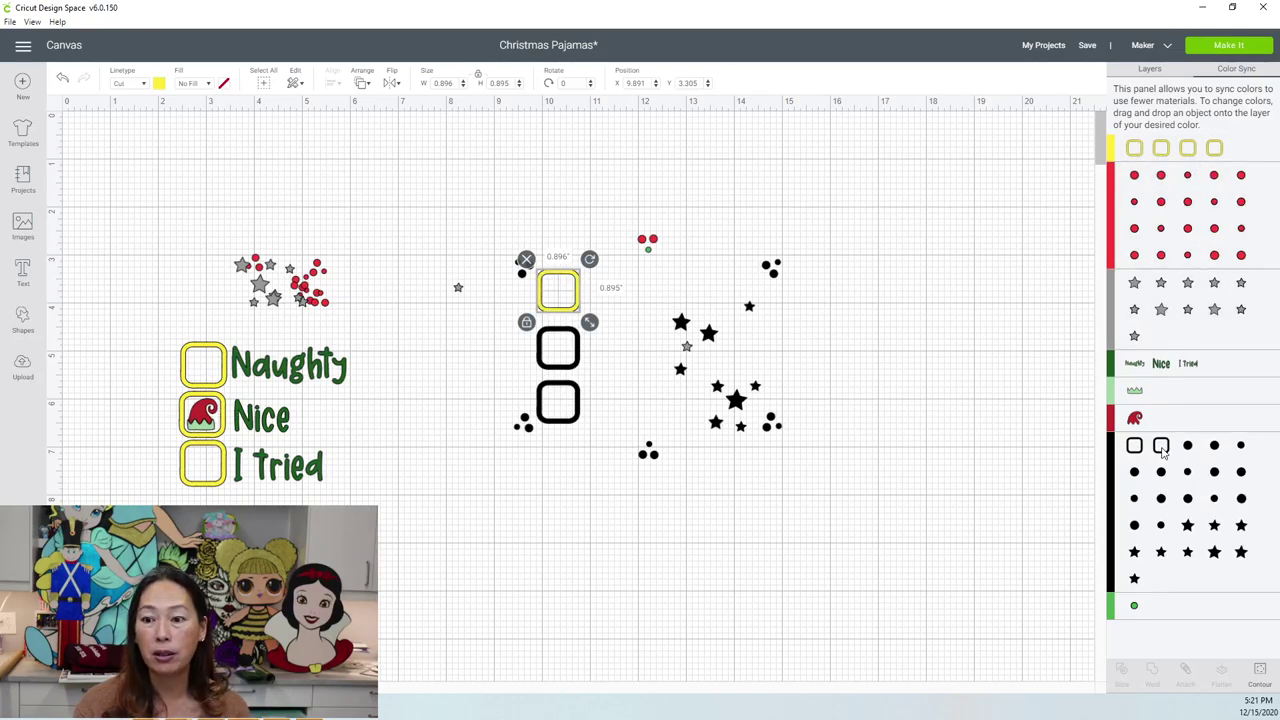
{"action": "left_click_drag", "start_coordinate": [1162, 447], "coordinate": [1244, 155]}
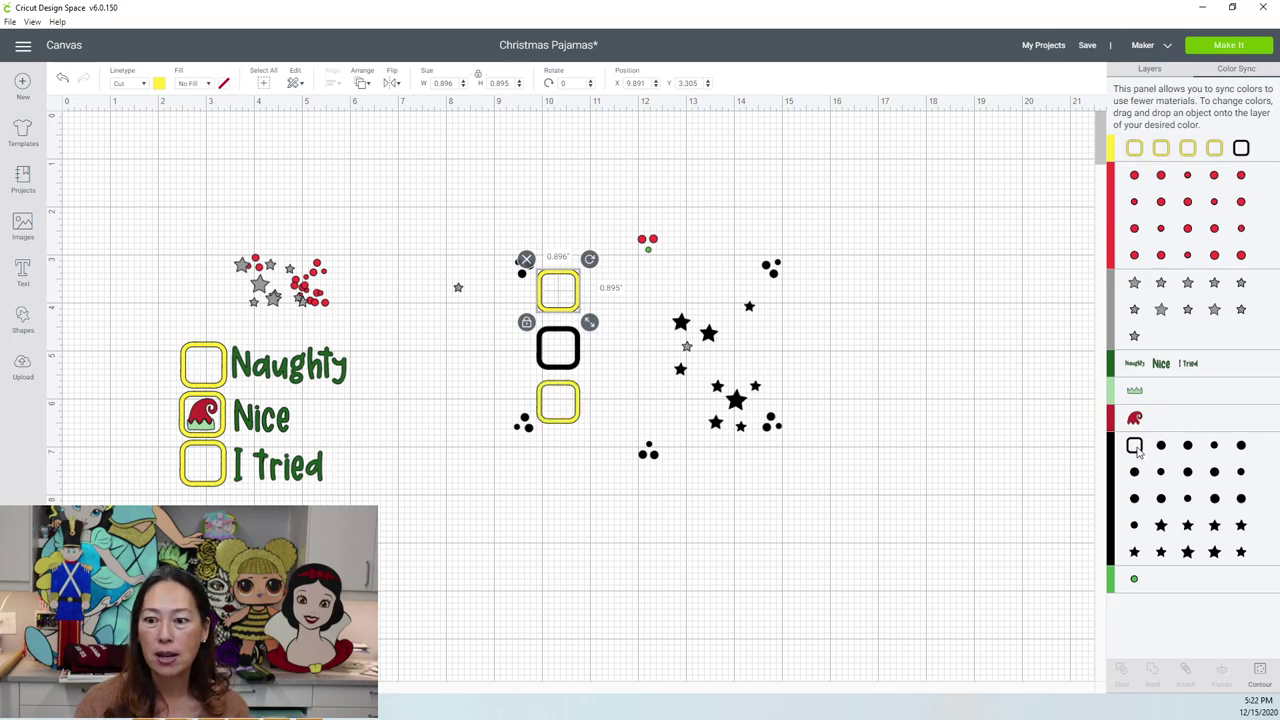
{"action": "left_click_drag", "start_coordinate": [1138, 452], "coordinate": [1238, 152]}
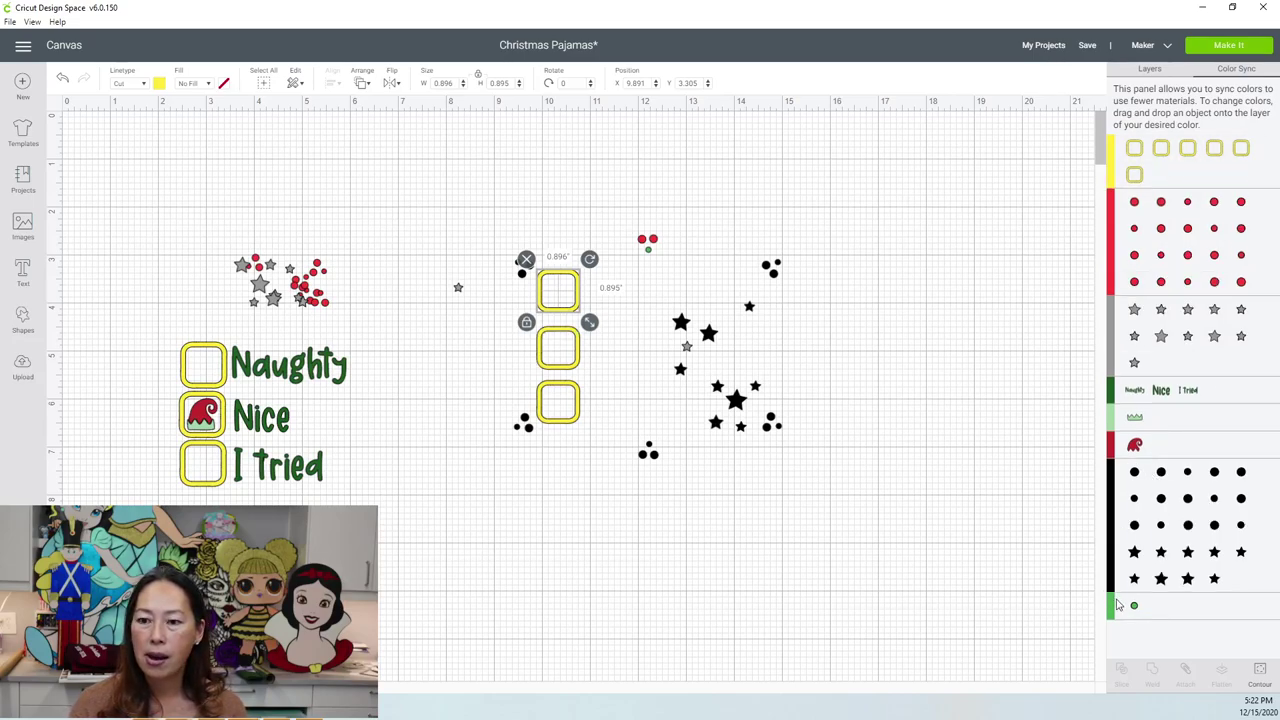
{"action": "left_click_drag", "start_coordinate": [1135, 609], "coordinate": [1202, 292]}
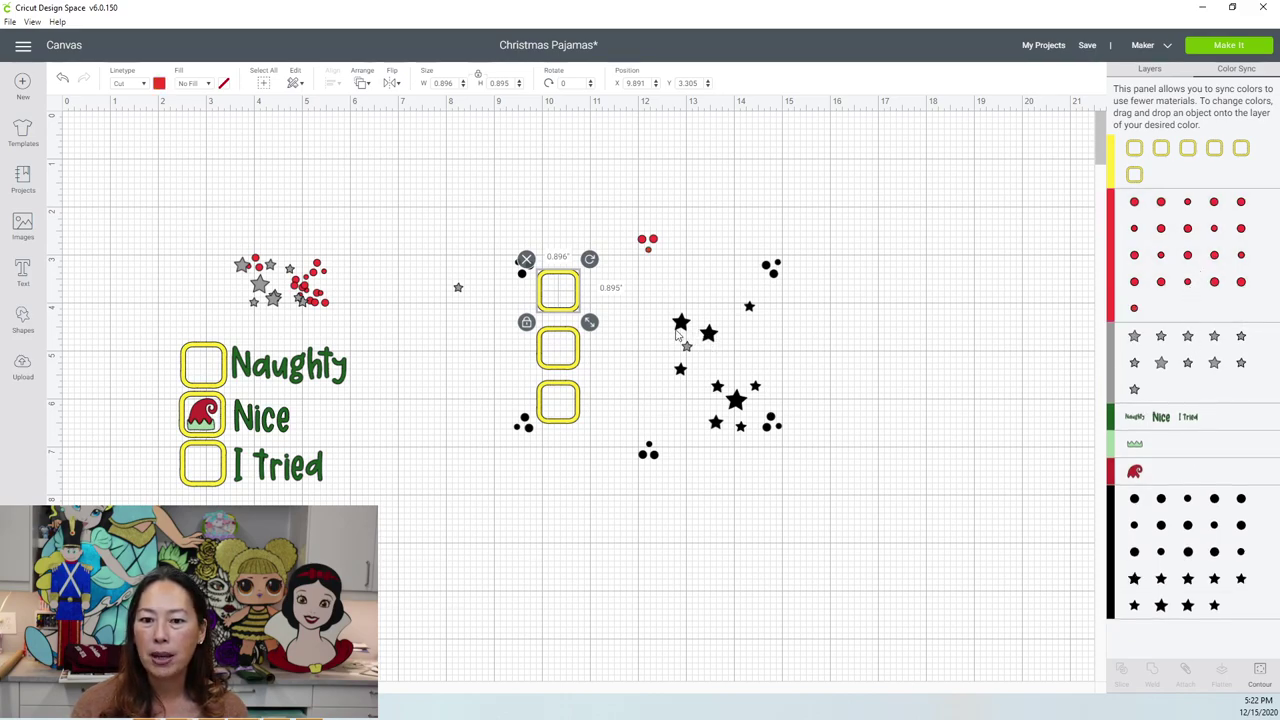
Step: Move the star cluster up and right, pulling a stray small star into it
{"action": "left_click_drag", "start_coordinate": [664, 312], "coordinate": [764, 452]}
{"action": "left_click_drag", "start_coordinate": [752, 385], "coordinate": [935, 274]}
{"action": "left_click", "coordinate": [763, 317]}
{"action": "left_click_drag", "start_coordinate": [750, 308], "coordinate": [900, 303]}
{"action": "left_click_drag", "start_coordinate": [737, 244], "coordinate": [795, 487]}
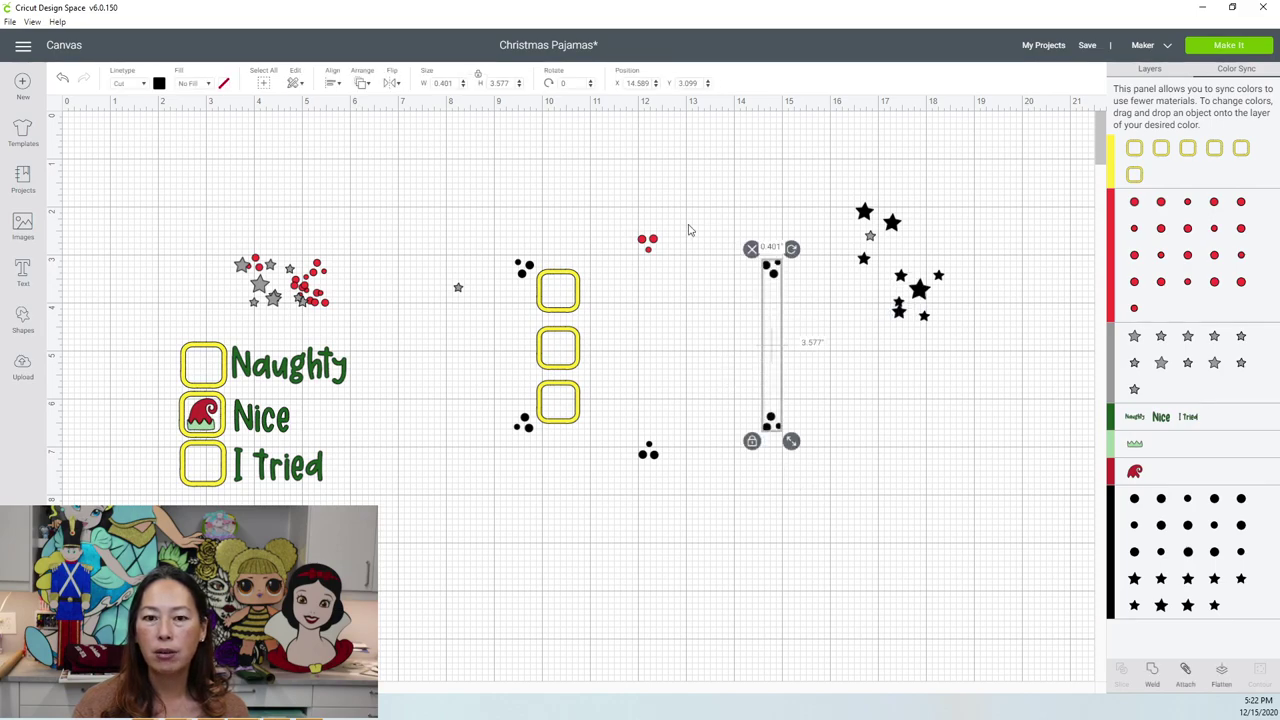
Step: Make the two selected dot clusters red
{"action": "left_click", "coordinate": [158, 84]}
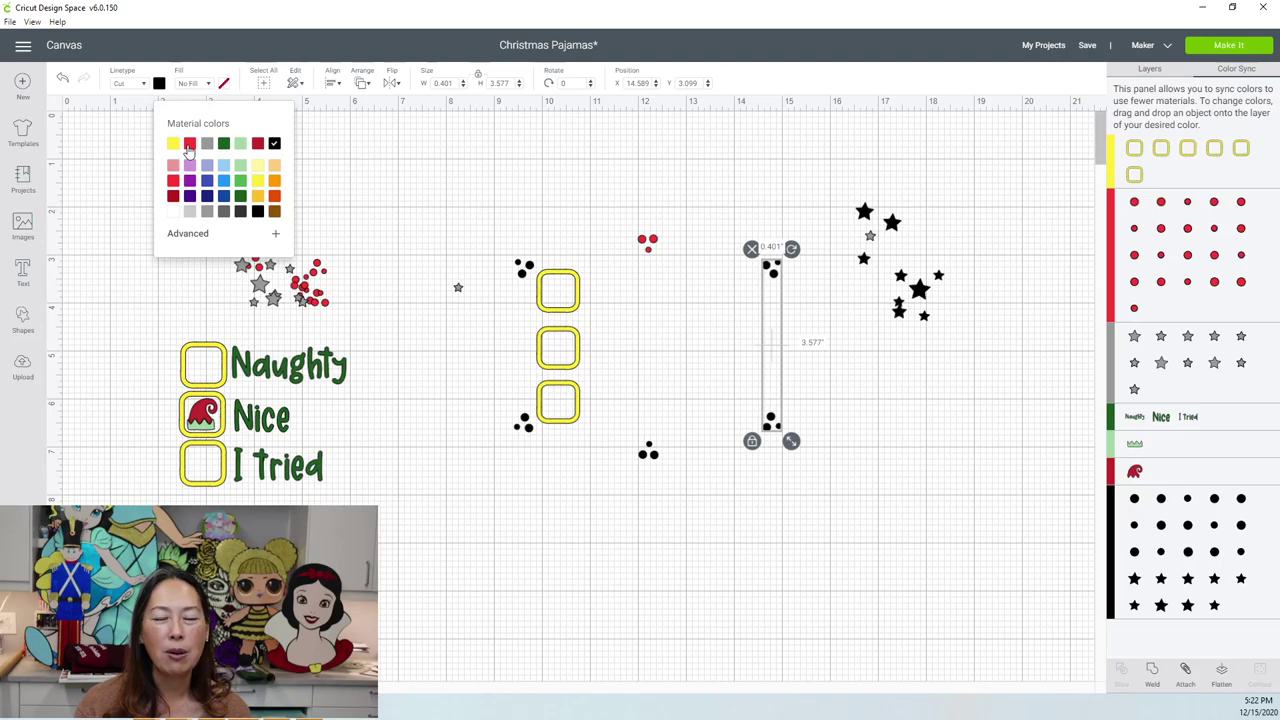
{"action": "left_click", "coordinate": [189, 145]}
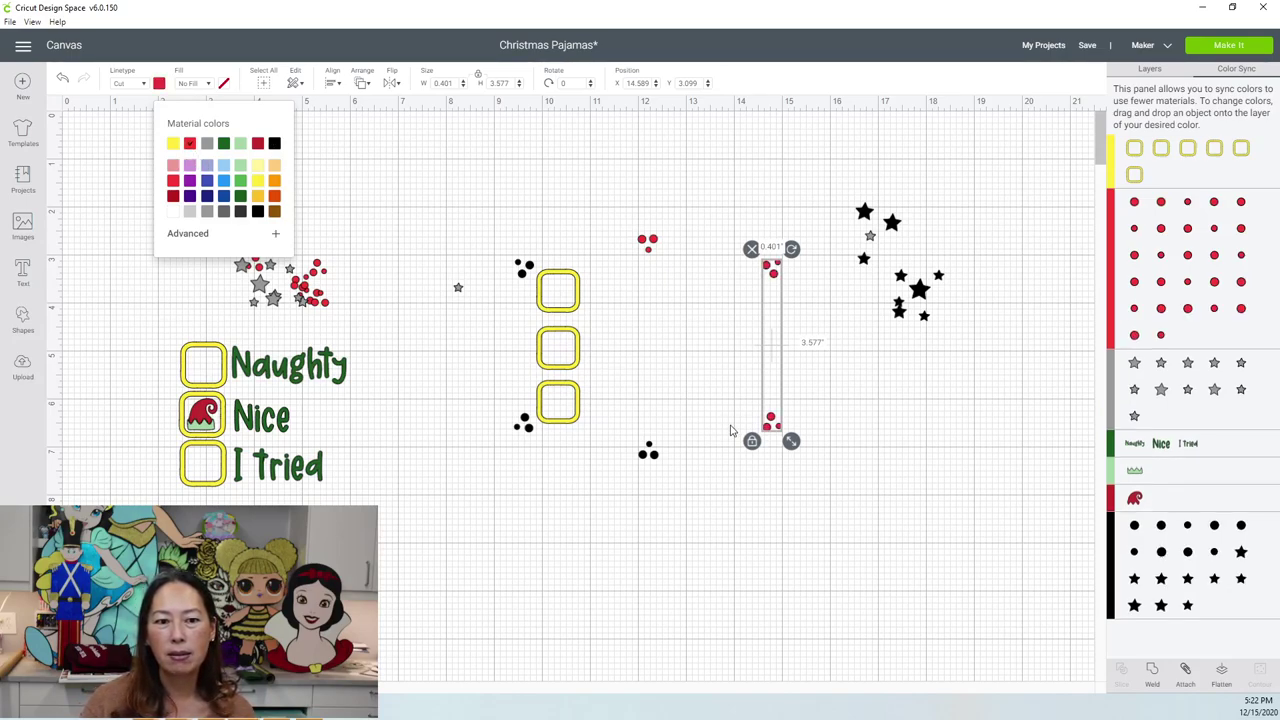
{"action": "left_click", "coordinate": [650, 455]}
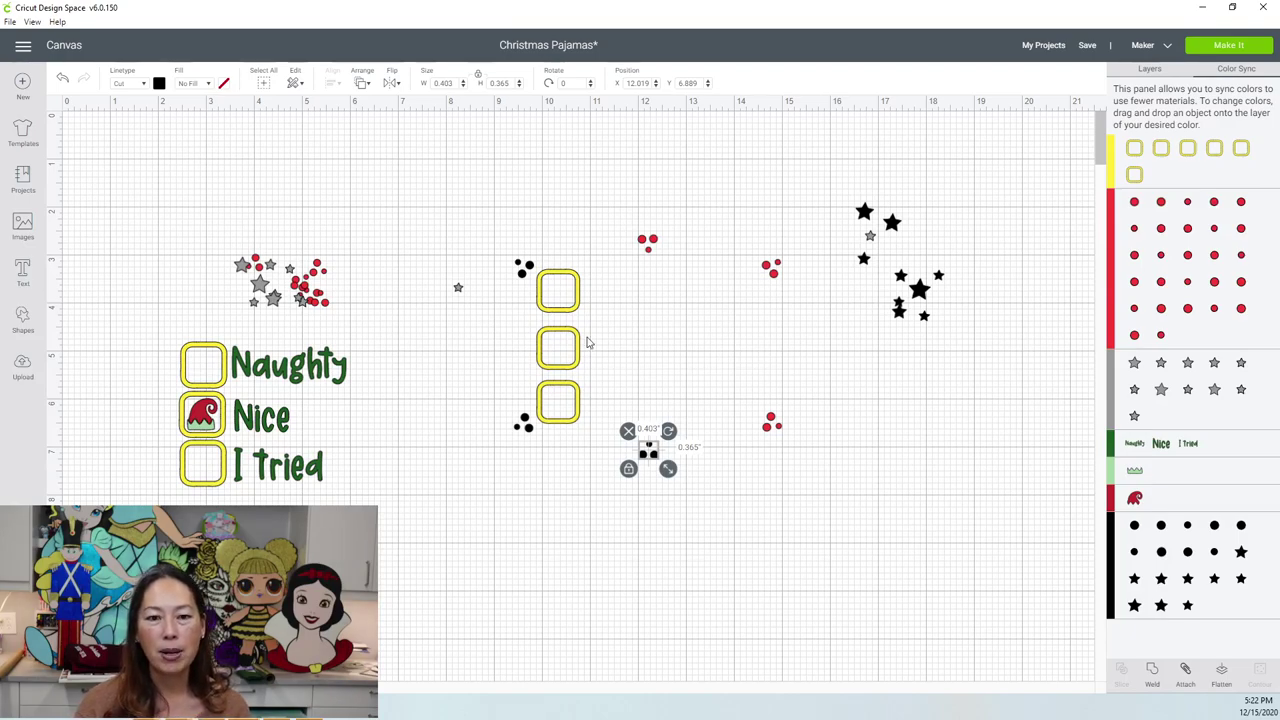
Step: Move the three yellow squares down and to the left
{"action": "left_click_drag", "start_coordinate": [520, 297], "coordinate": [479, 633]}
{"action": "left_click", "coordinate": [362, 490]}
{"action": "scroll", "coordinate": [365, 486], "scroll_direction": "down", "scroll_amount": 3}
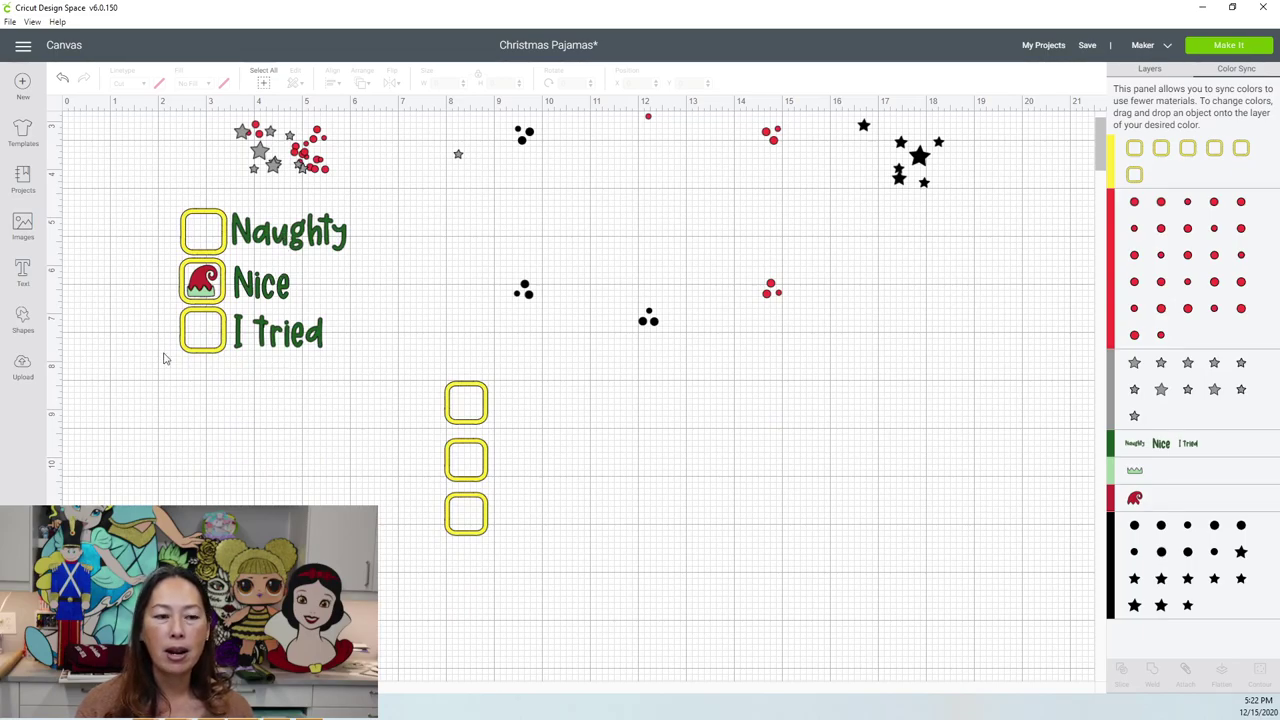
Step: Start a new text object using the Lemon Crush font
{"action": "left_click", "coordinate": [23, 272]}
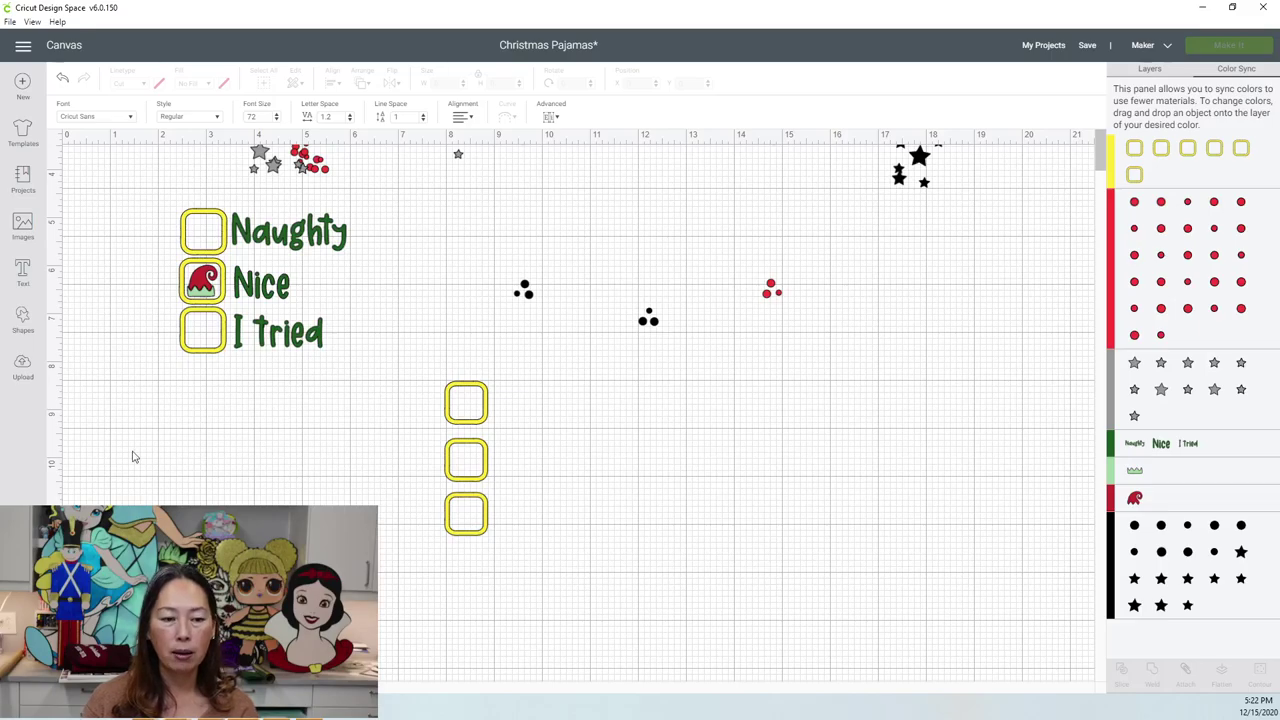
{"action": "left_click", "coordinate": [88, 118]}
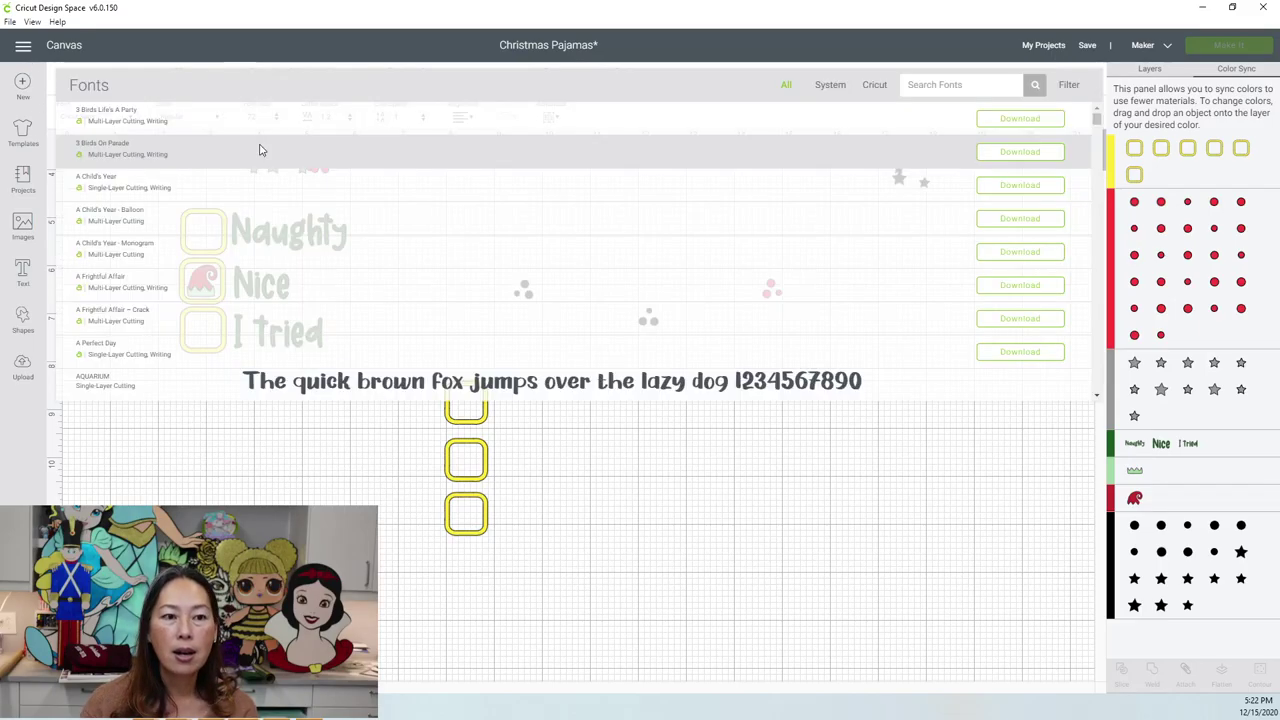
{"action": "left_click", "coordinate": [927, 80]}
{"action": "type", "text": "lemon crush"}
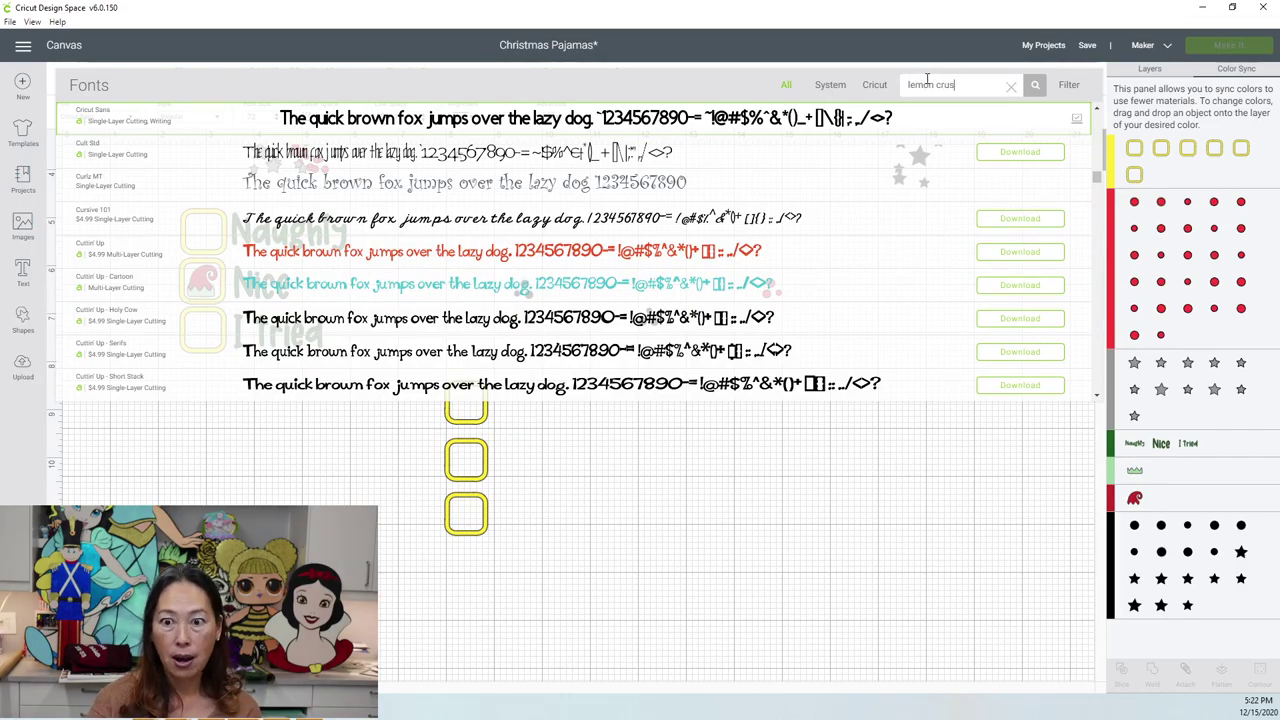
{"action": "left_click", "coordinate": [520, 126]}
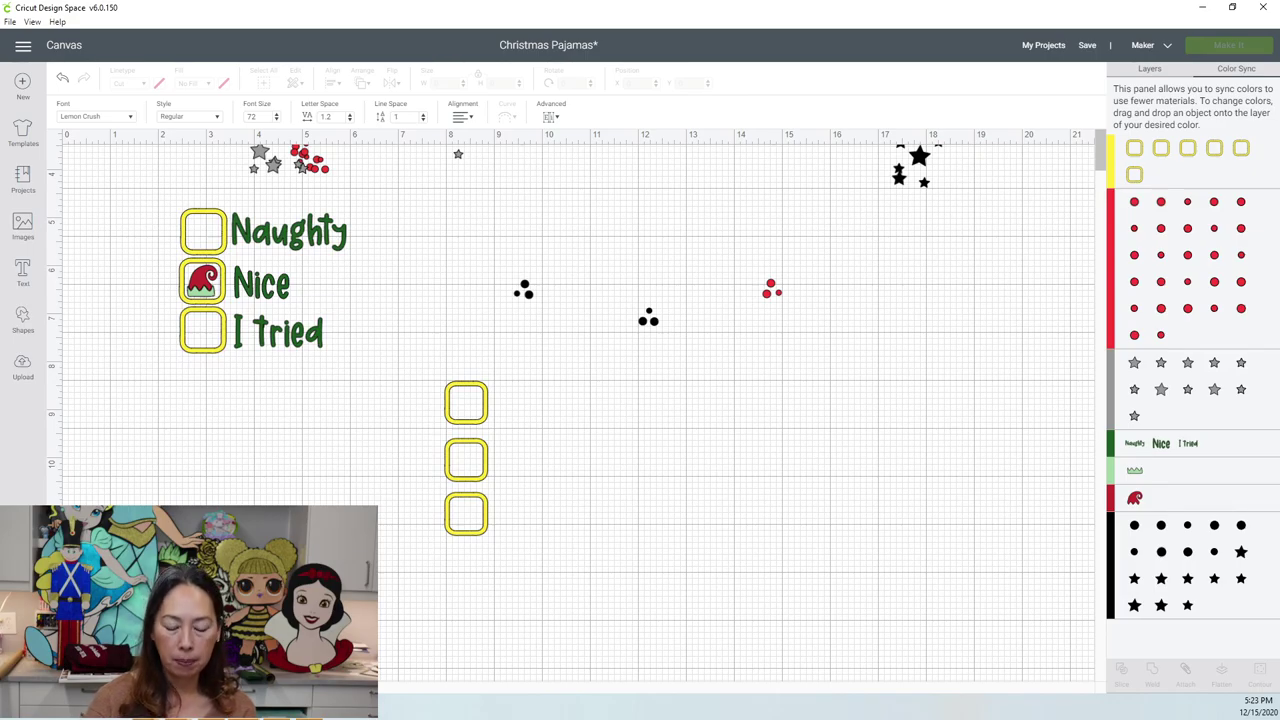
Step: Type 'Naughty', 'Nice' and 'I tried' on three separate lines
{"action": "left_click", "coordinate": [195, 210]}
{"action": "type", "text": "Naughty"}
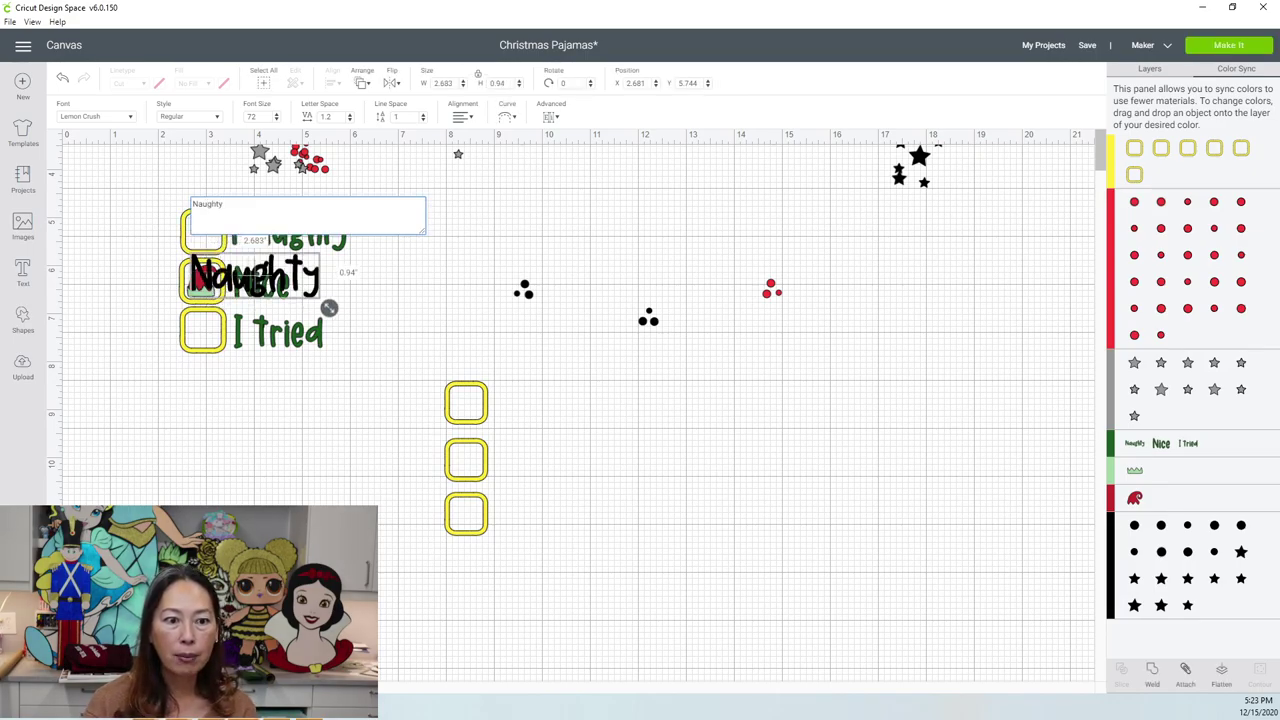
{"action": "key", "text": "Return"}
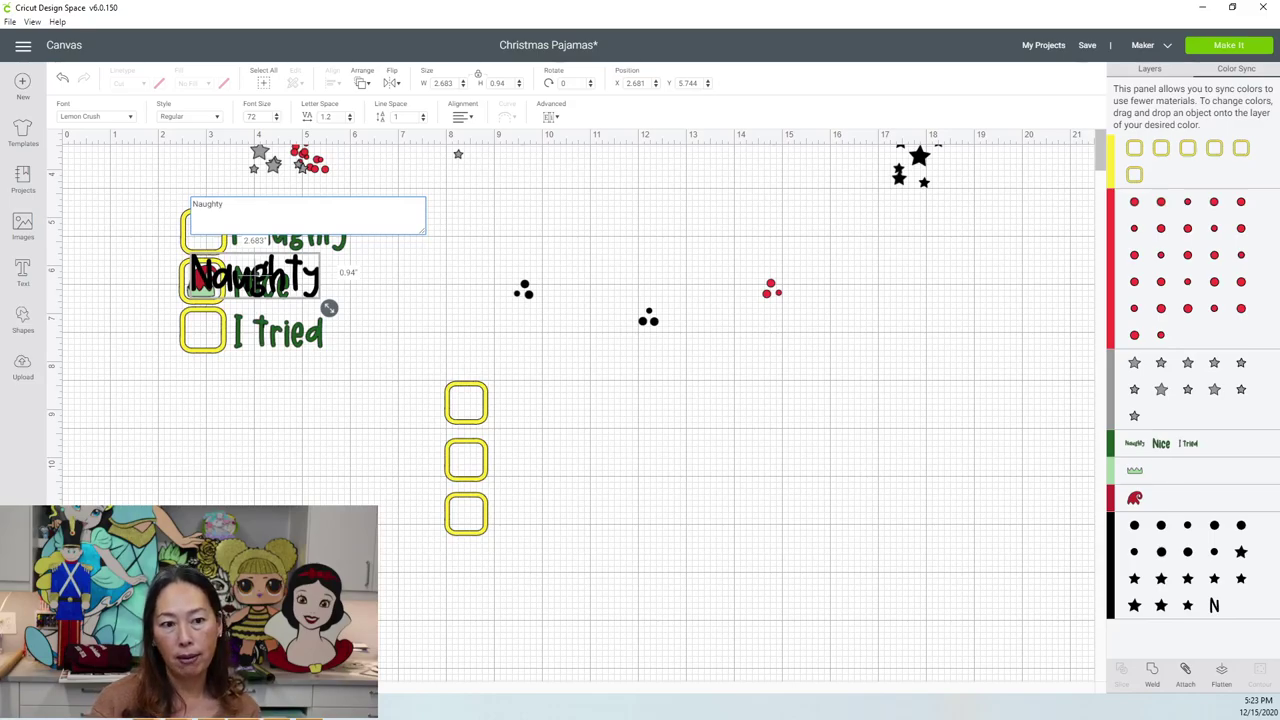
{"action": "type", "text": "Nice"}
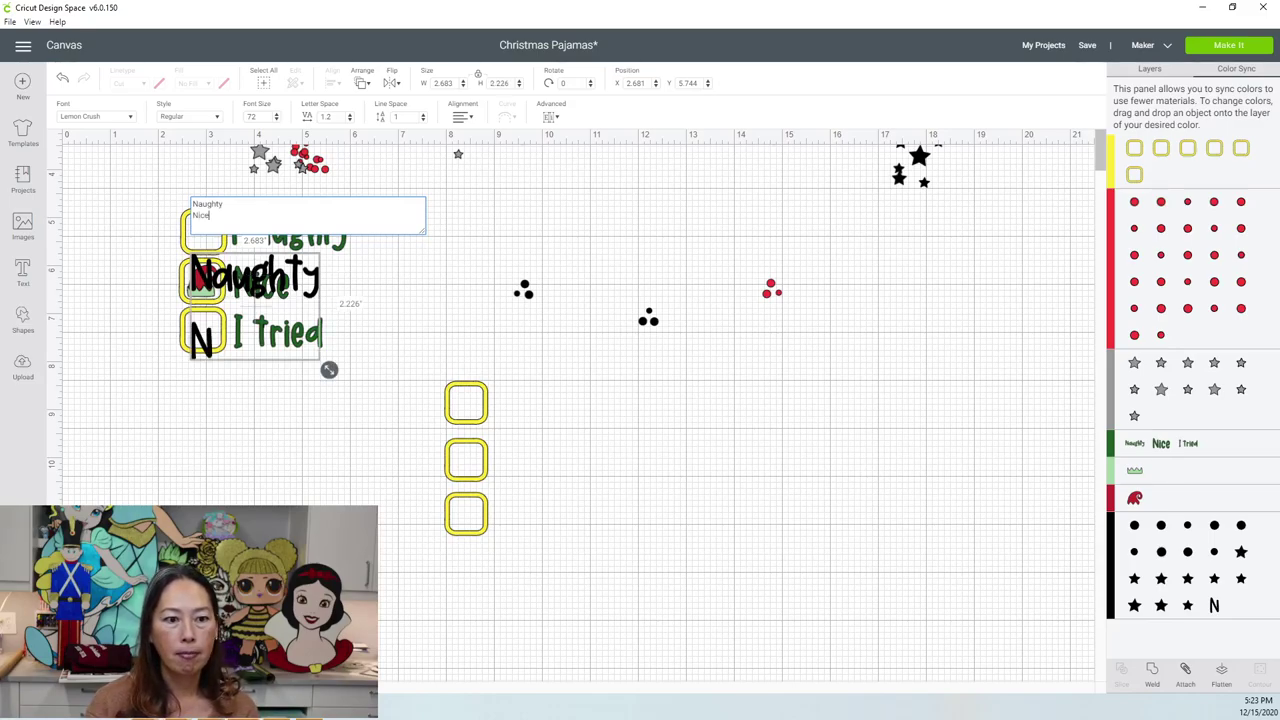
{"action": "key", "text": "Return"}
{"action": "type", "text": "I Tr"}
{"action": "key", "text": "BackSpace"}
{"action": "key", "text": "BackSpace"}
{"action": "key", "text": "BackSpace"}
{"action": "type", "text": "tried"}
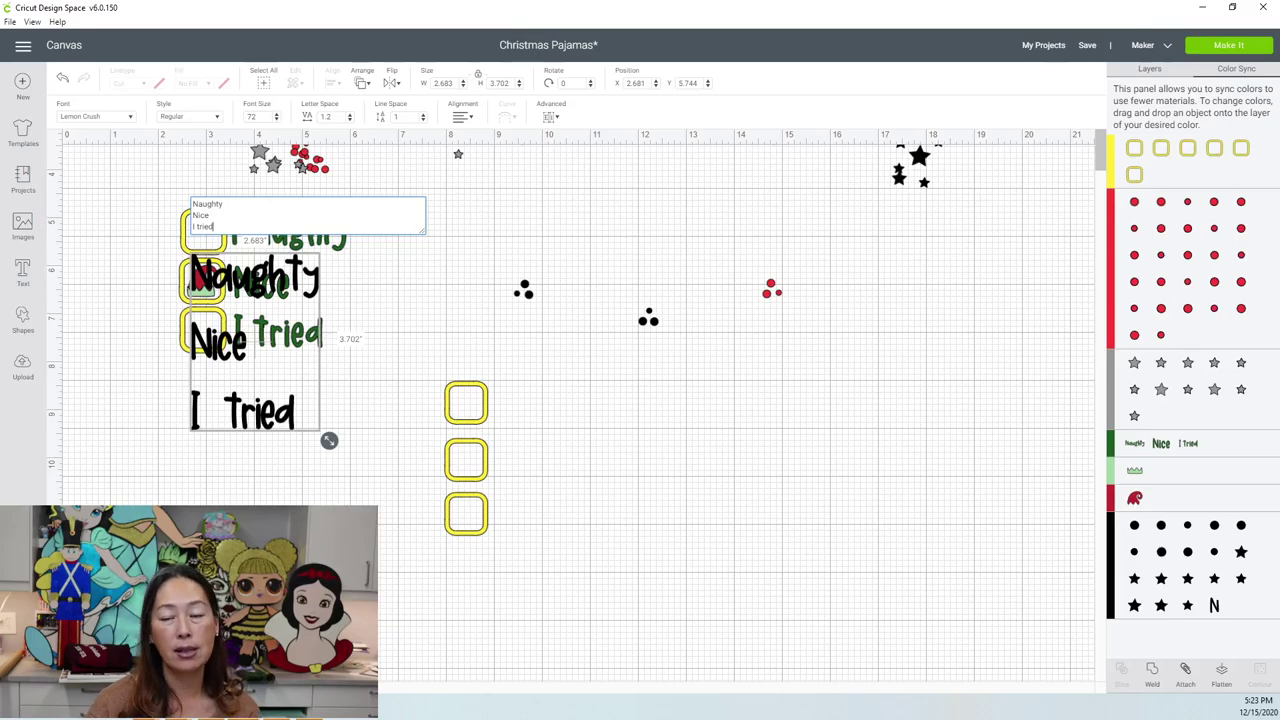
{"action": "left_click", "coordinate": [329, 440]}
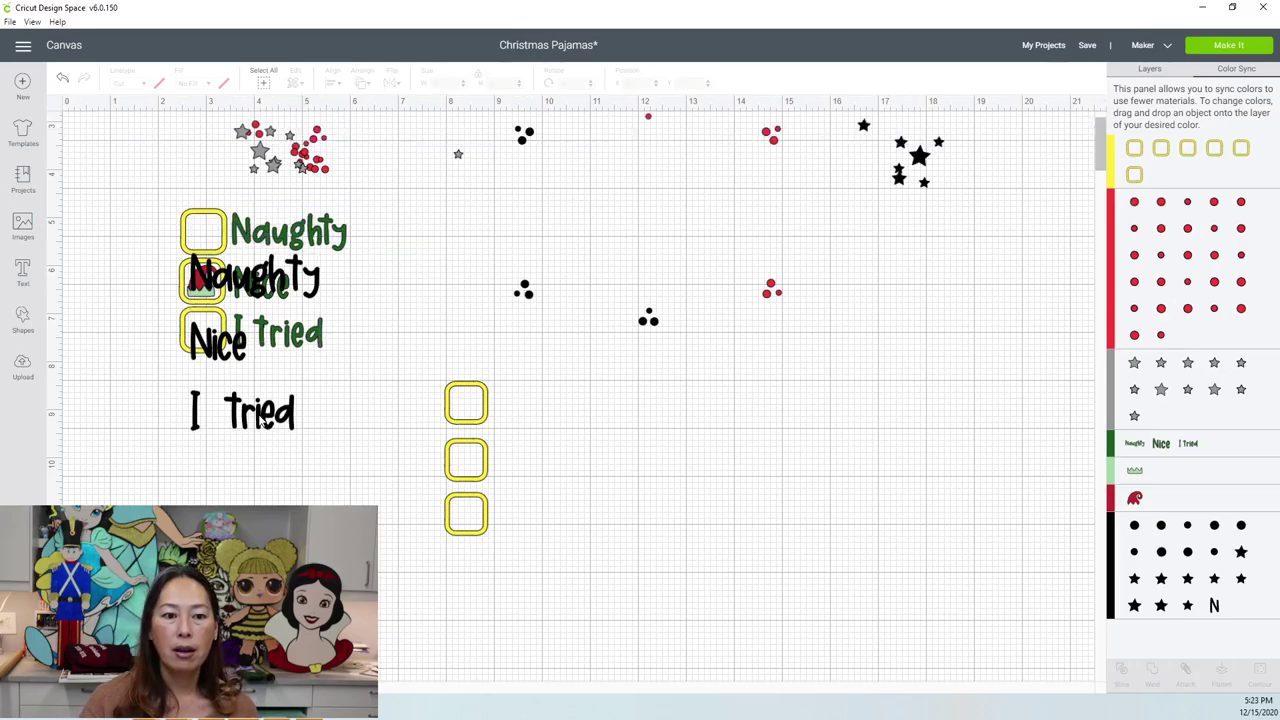
Step: Move the Naughty/Nice/I tried text next to the yellow squares
{"action": "left_click_drag", "start_coordinate": [300, 423], "coordinate": [587, 533]}
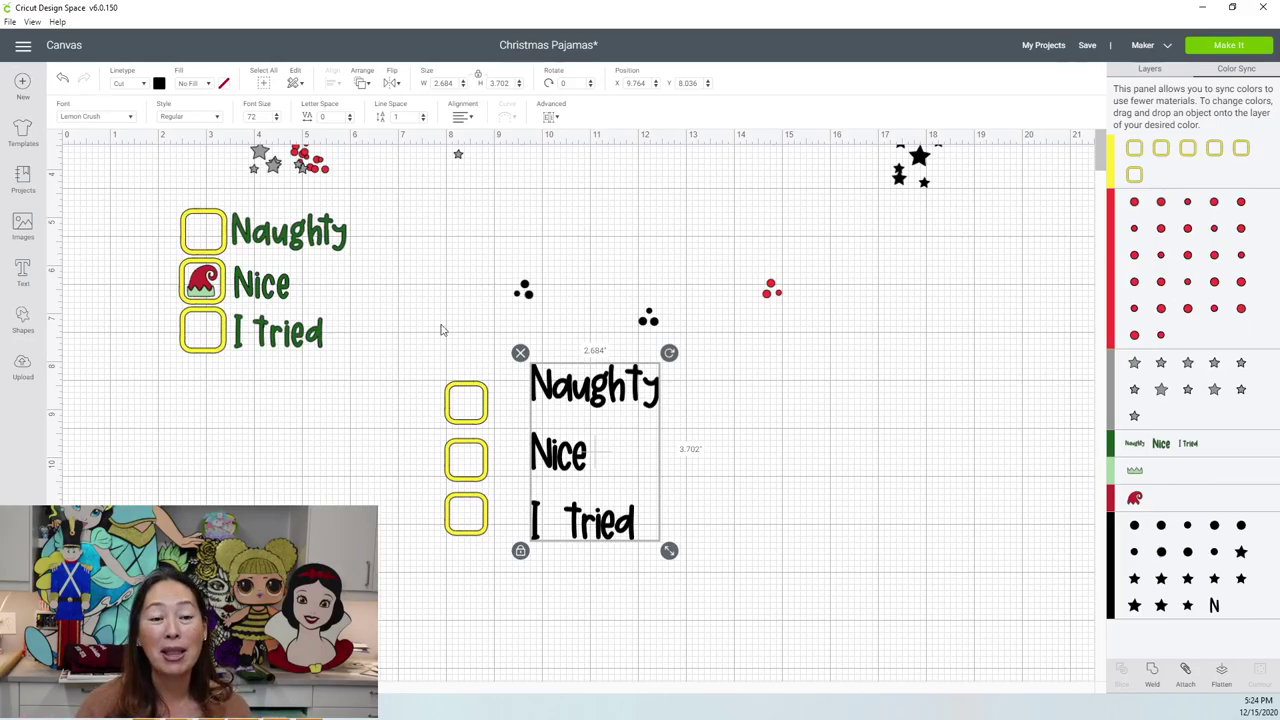
Step: Nudge the text group toward the squares, reselect it, and show the Layers panel
{"action": "mouse_move", "coordinate": [572, 390]}
{"action": "left_mouse_down"}
{"action": "mouse_move", "coordinate": [564, 408]}
{"action": "mouse_move", "coordinate": [550, 398]}
{"action": "left_mouse_up"}
{"action": "left_click", "coordinate": [586, 413]}
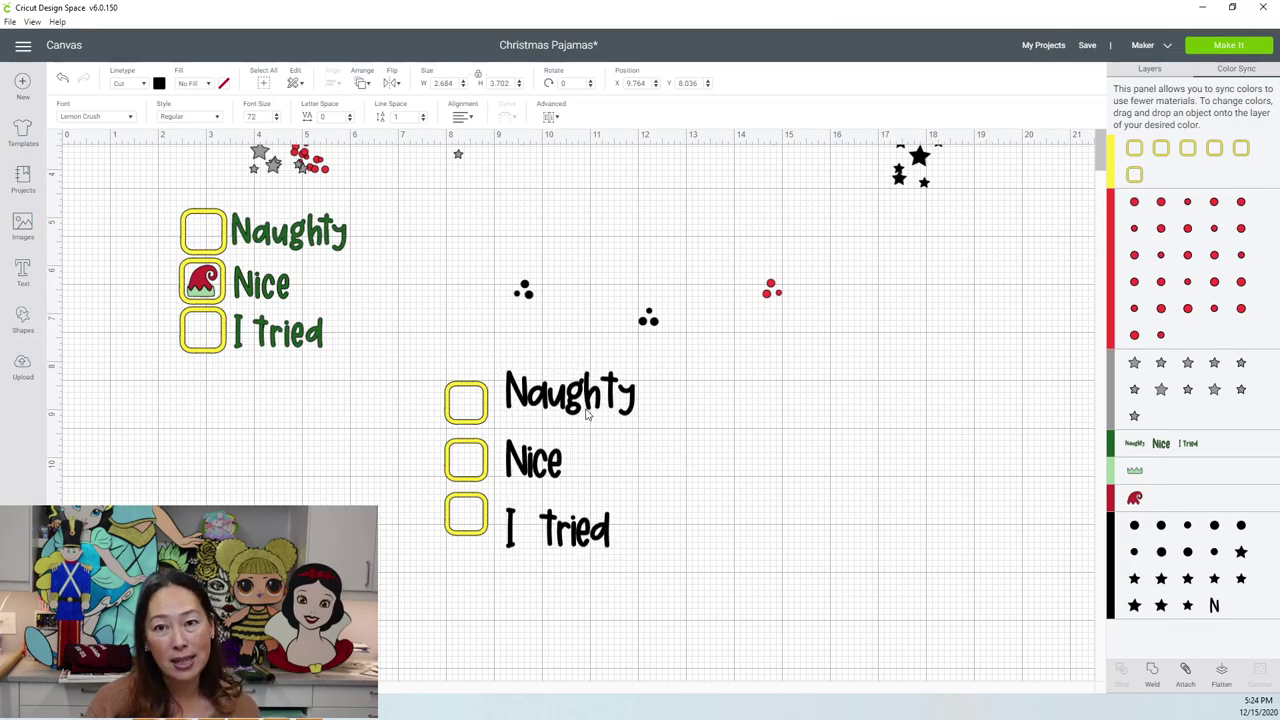
{"action": "left_click", "coordinate": [586, 413]}
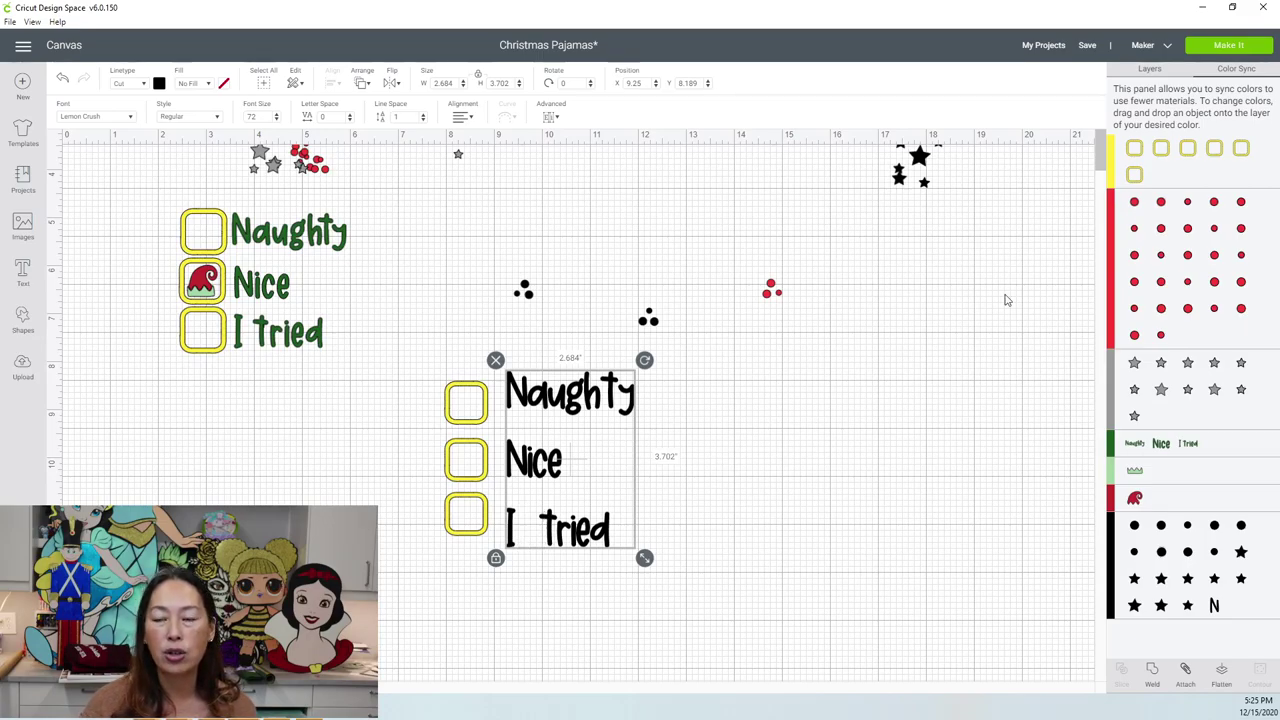
{"action": "left_click", "coordinate": [1147, 70]}
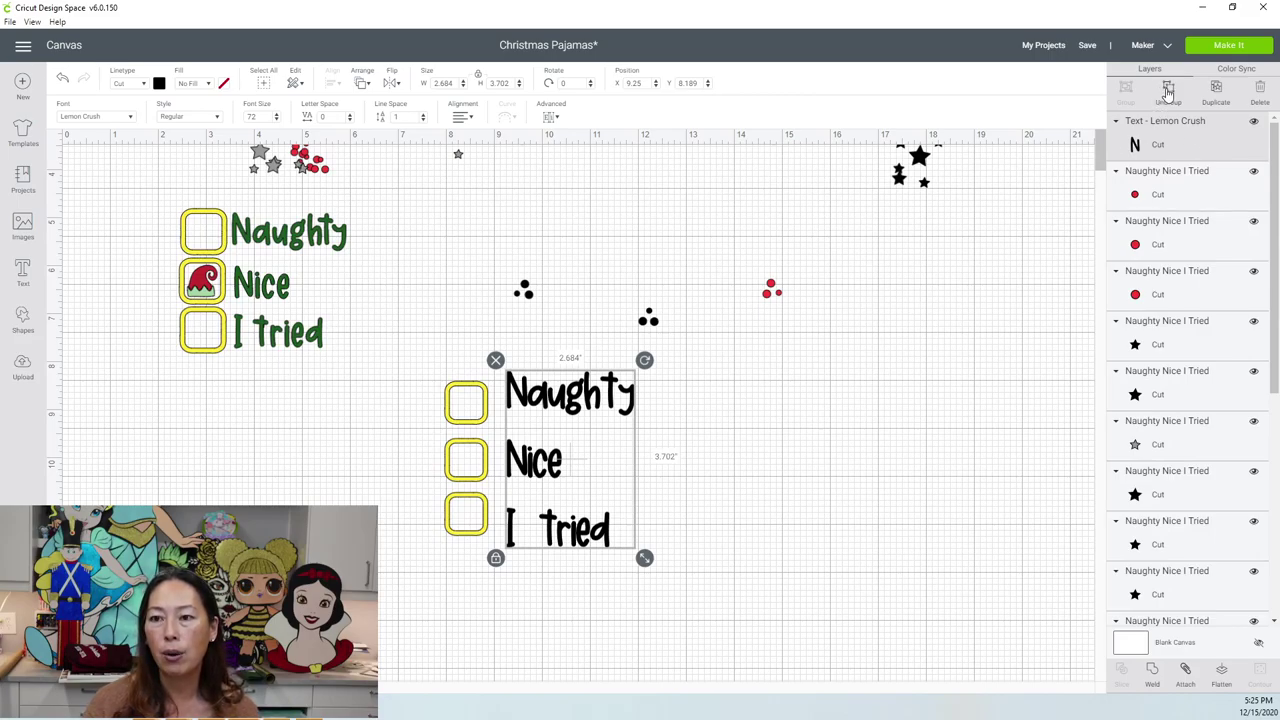
Step: Split the text into separate letters and shift the t of Naughty slightly
{"action": "left_click", "coordinate": [772, 354]}
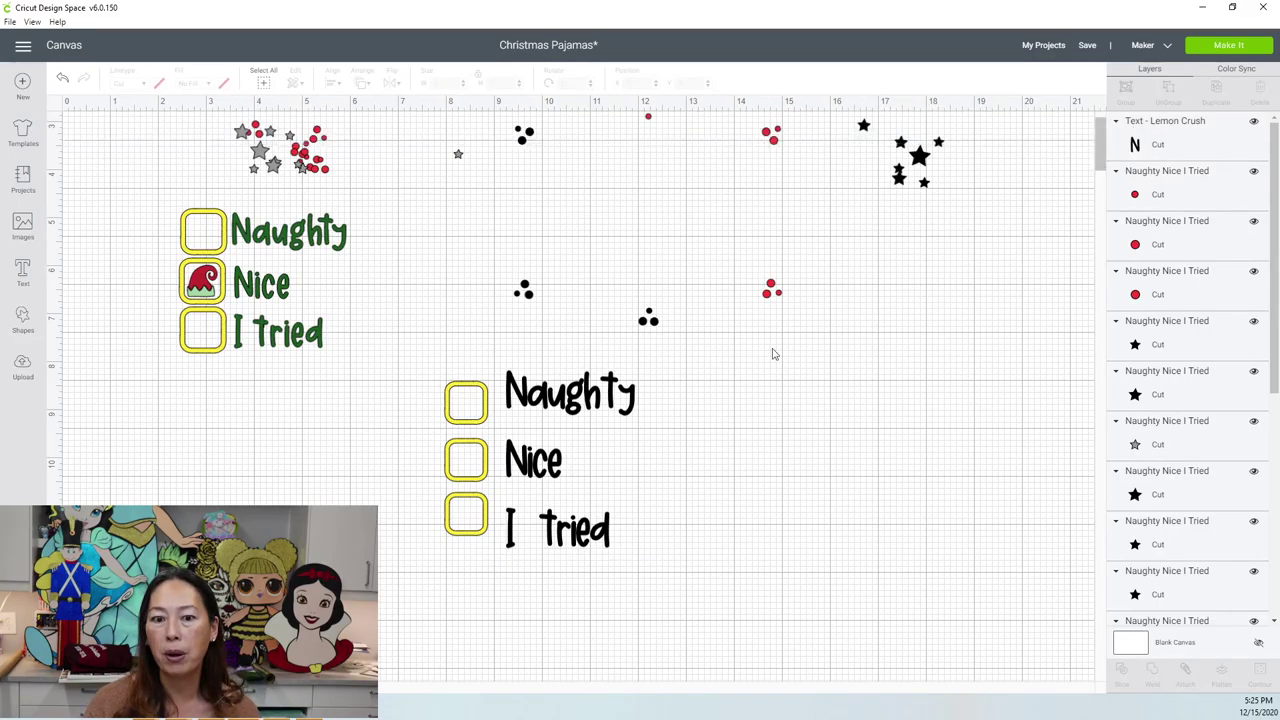
{"action": "left_click", "coordinate": [609, 383]}
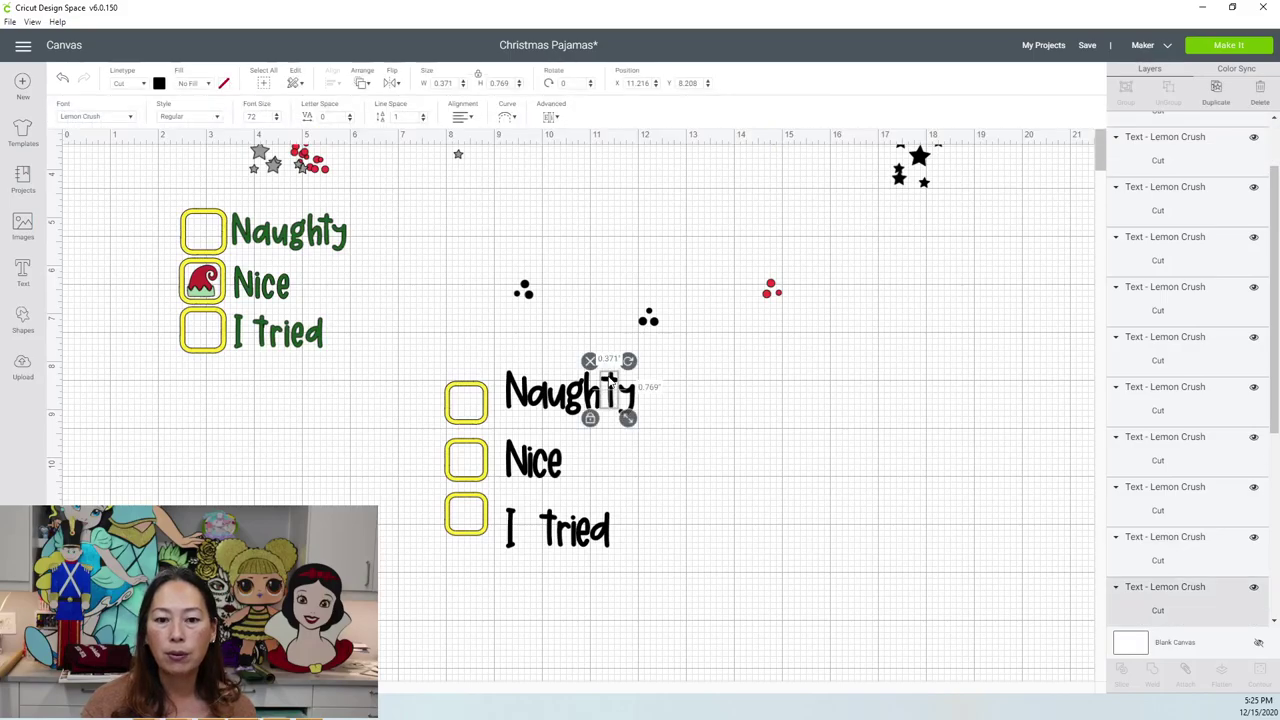
{"action": "left_click_drag", "start_coordinate": [607, 383], "coordinate": [628, 403]}
{"action": "left_click", "coordinate": [558, 462]}
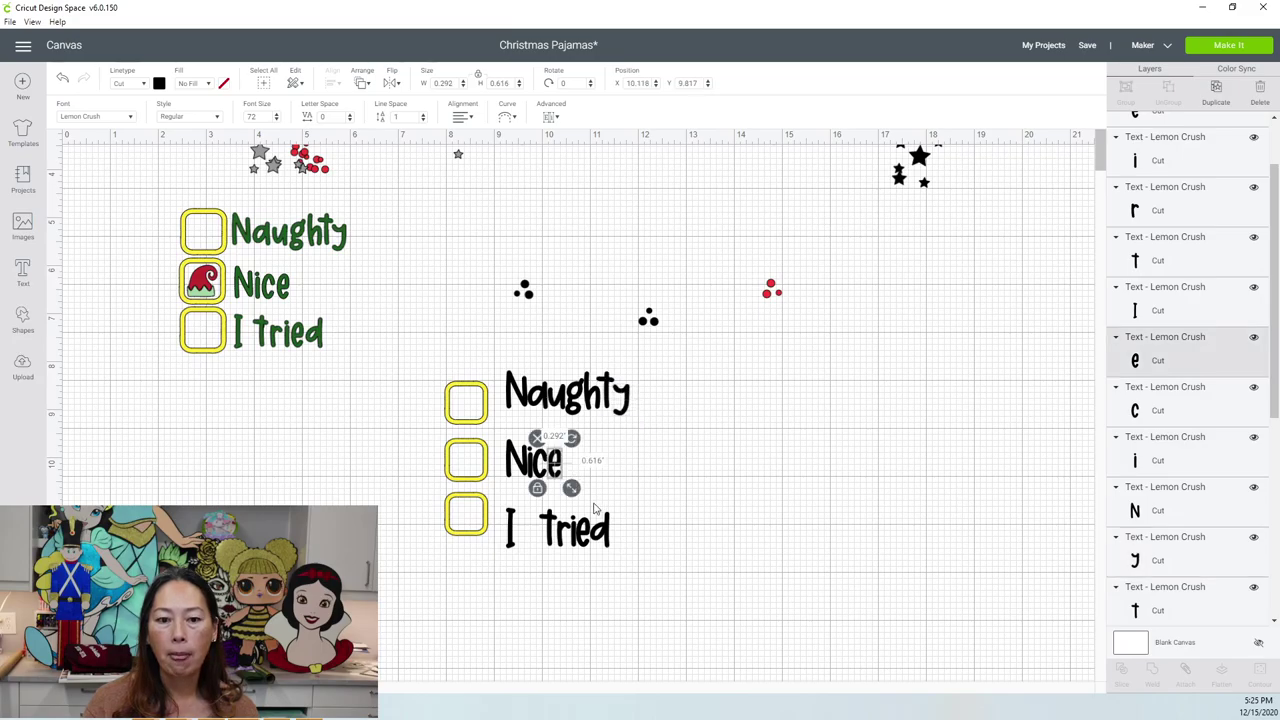
{"action": "left_click", "coordinate": [627, 570]}
{"action": "left_click_drag", "start_coordinate": [645, 562], "coordinate": [567, 538]}
{"action": "left_click", "coordinate": [565, 585]}
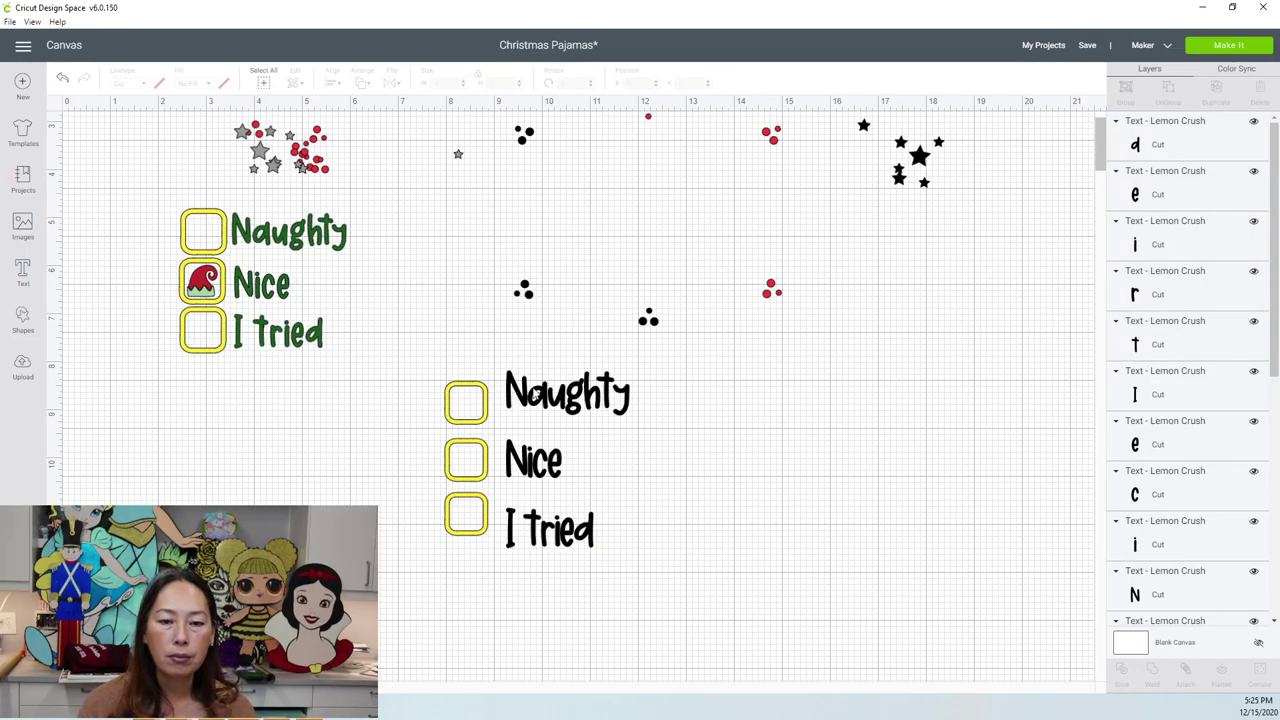
{"action": "left_click_drag", "start_coordinate": [503, 384], "coordinate": [641, 400]}
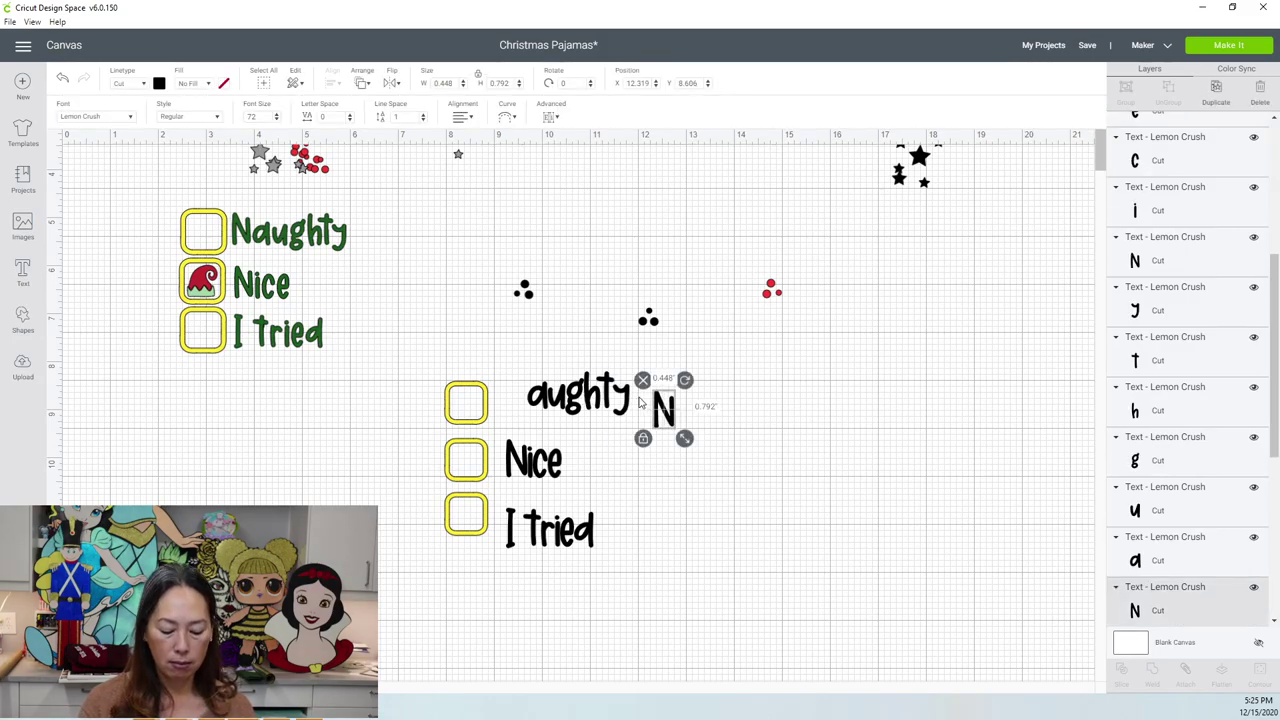
{"action": "key", "text": "ctrl+z"}
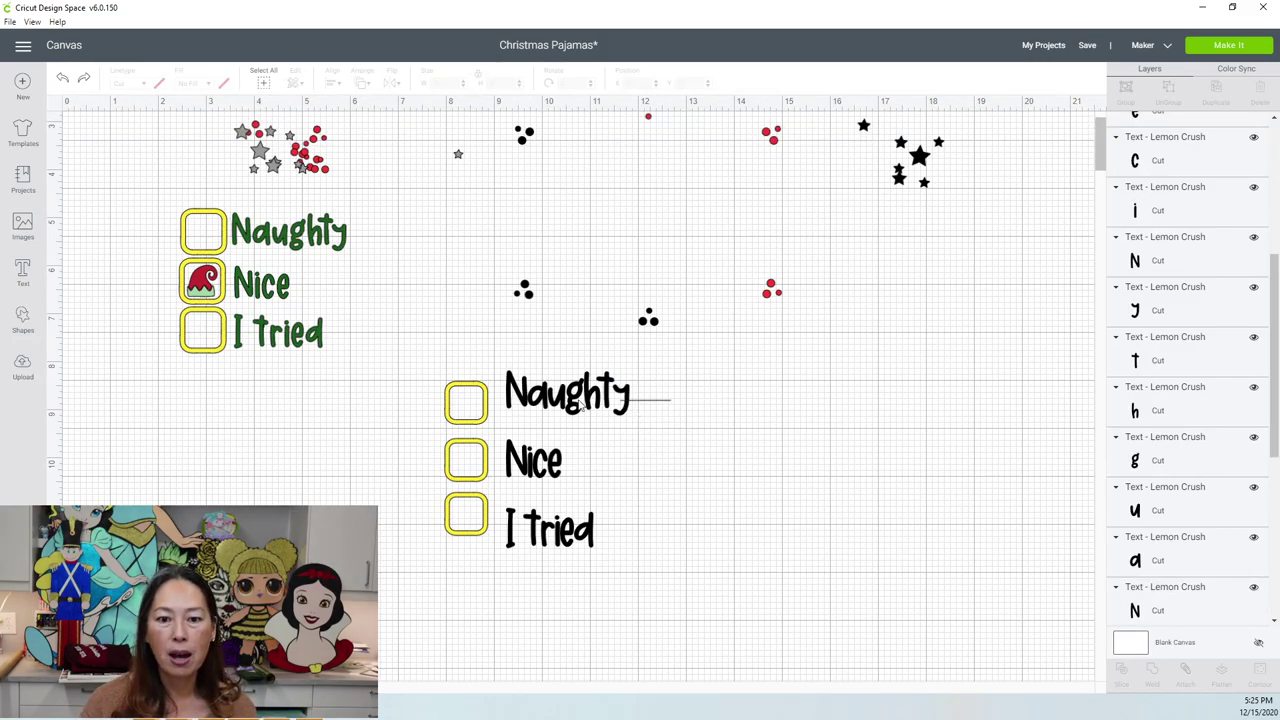
Step: Weld the letters of Naughty, Nice and I tried into single pieces
{"action": "left_click_drag", "start_coordinate": [575, 404], "coordinate": [505, 400]}
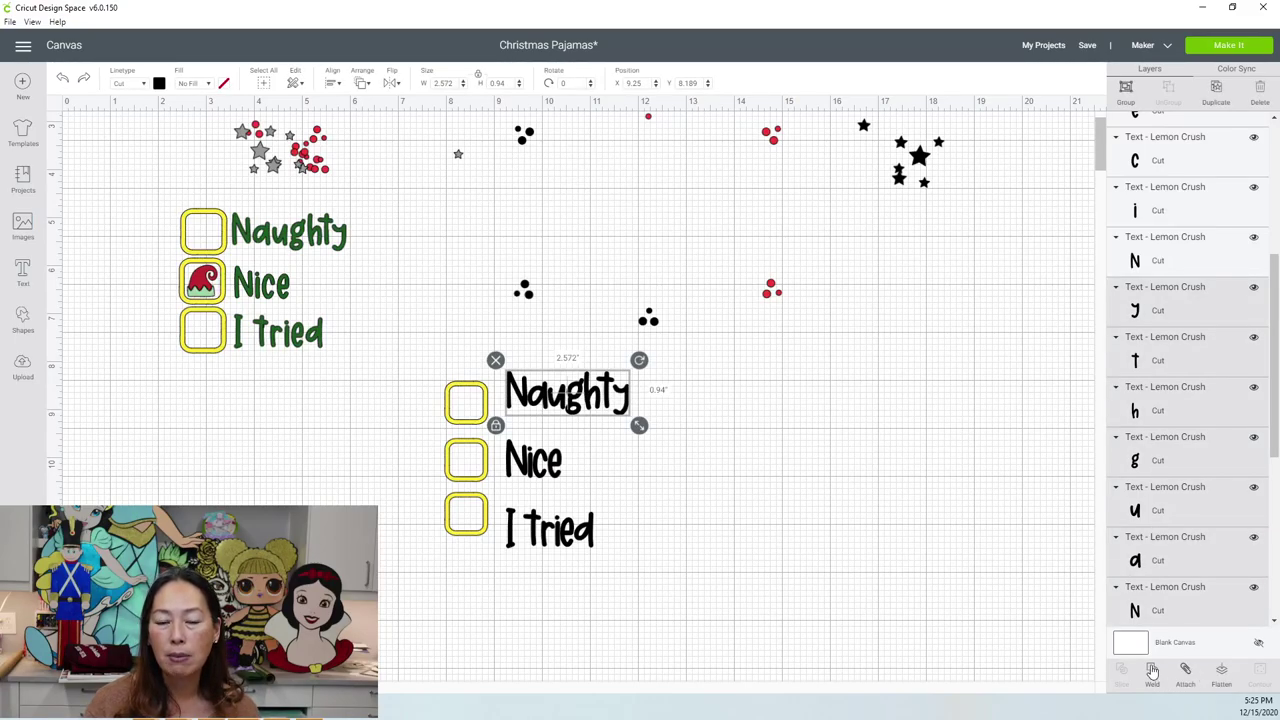
{"action": "left_click", "coordinate": [830, 595]}
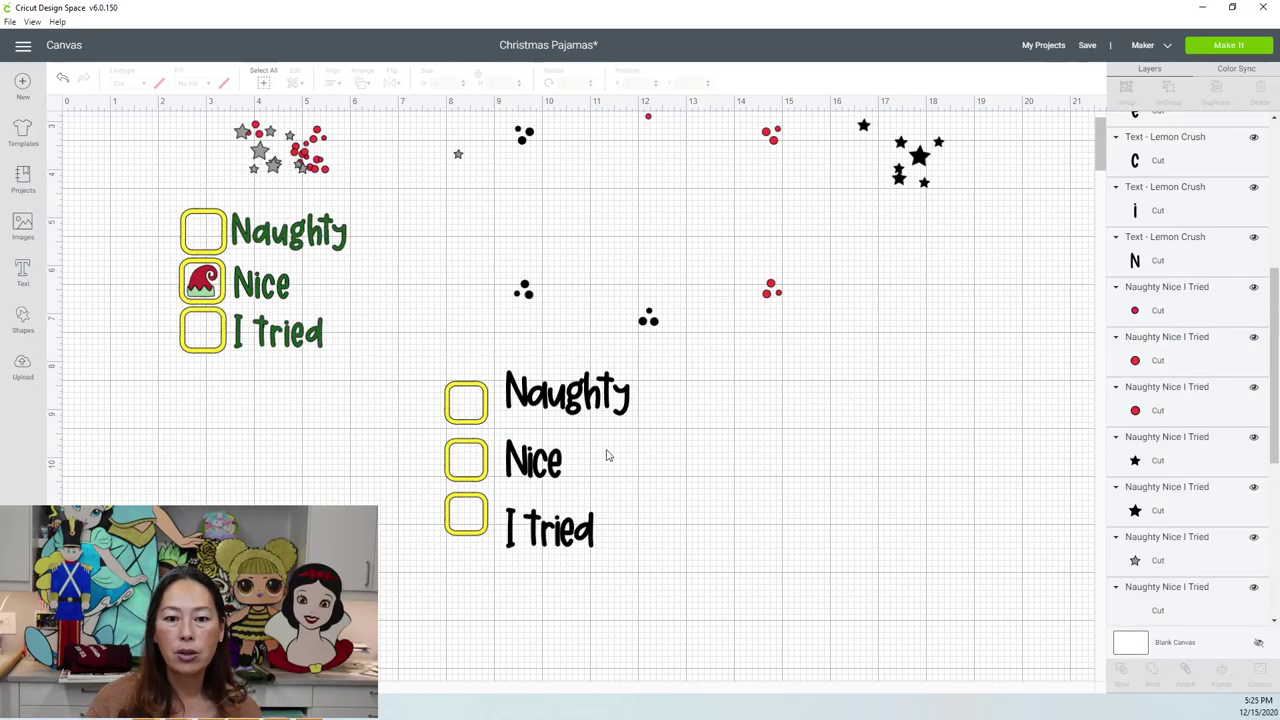
{"action": "left_click_drag", "start_coordinate": [596, 464], "coordinate": [505, 464]}
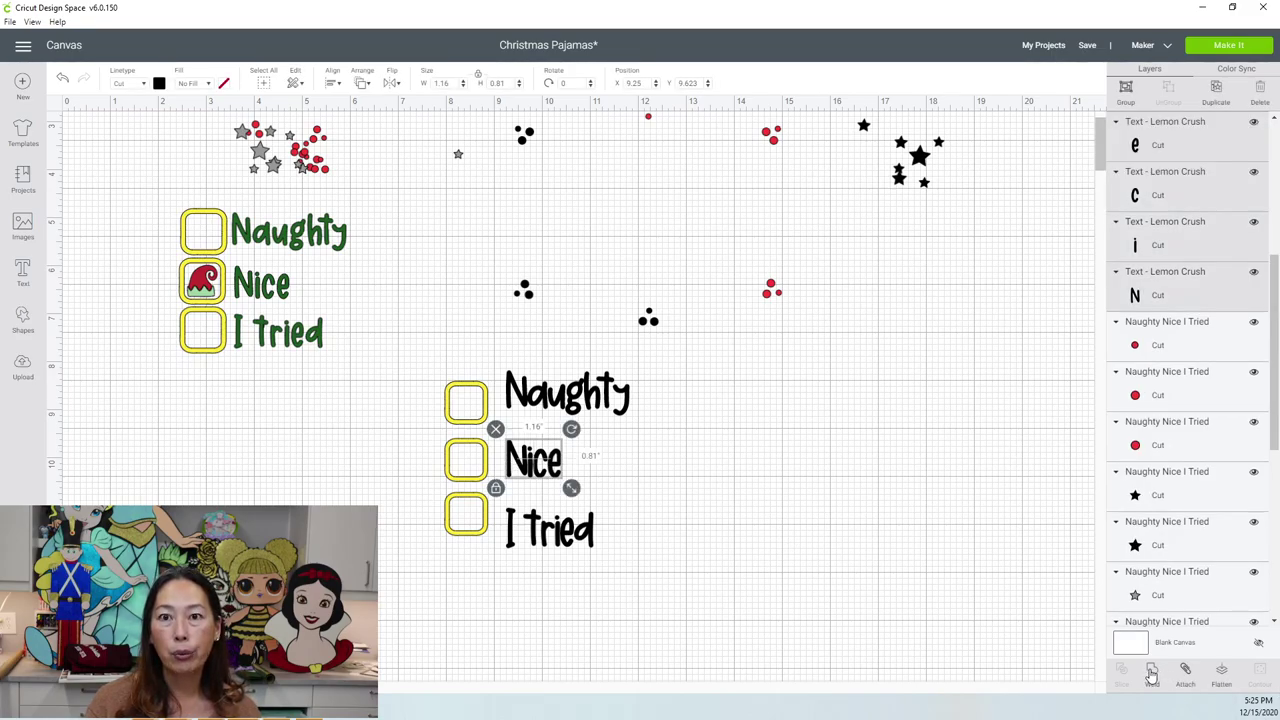
{"action": "left_click", "coordinate": [760, 611]}
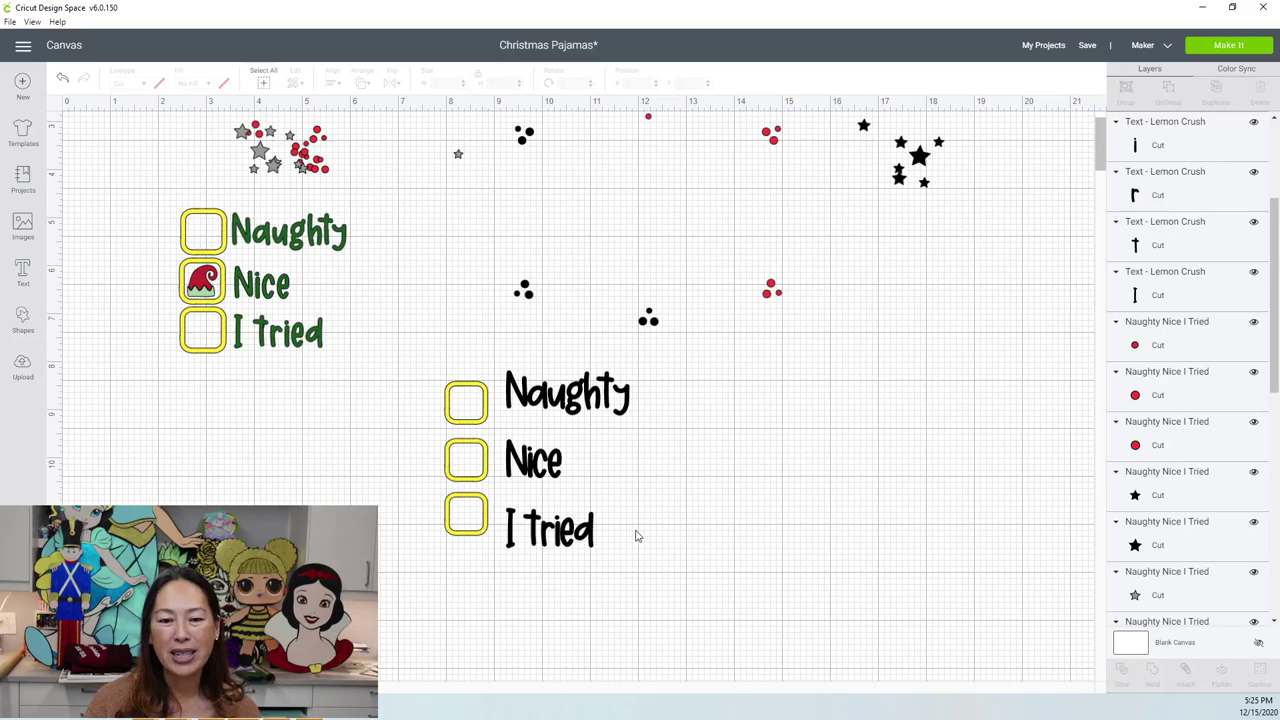
{"action": "left_click_drag", "start_coordinate": [635, 529], "coordinate": [503, 545]}
{"action": "left_click_drag", "start_coordinate": [835, 620], "coordinate": [835, 620]}
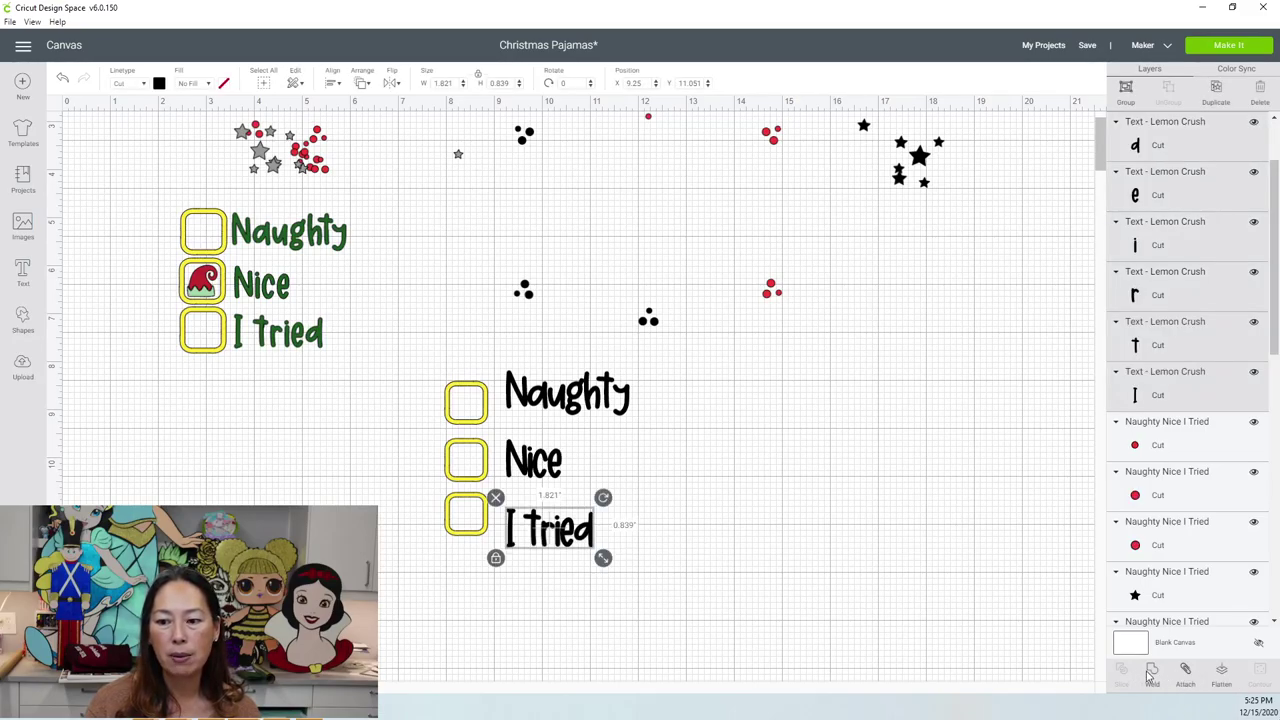
{"action": "left_click", "coordinate": [551, 545]}
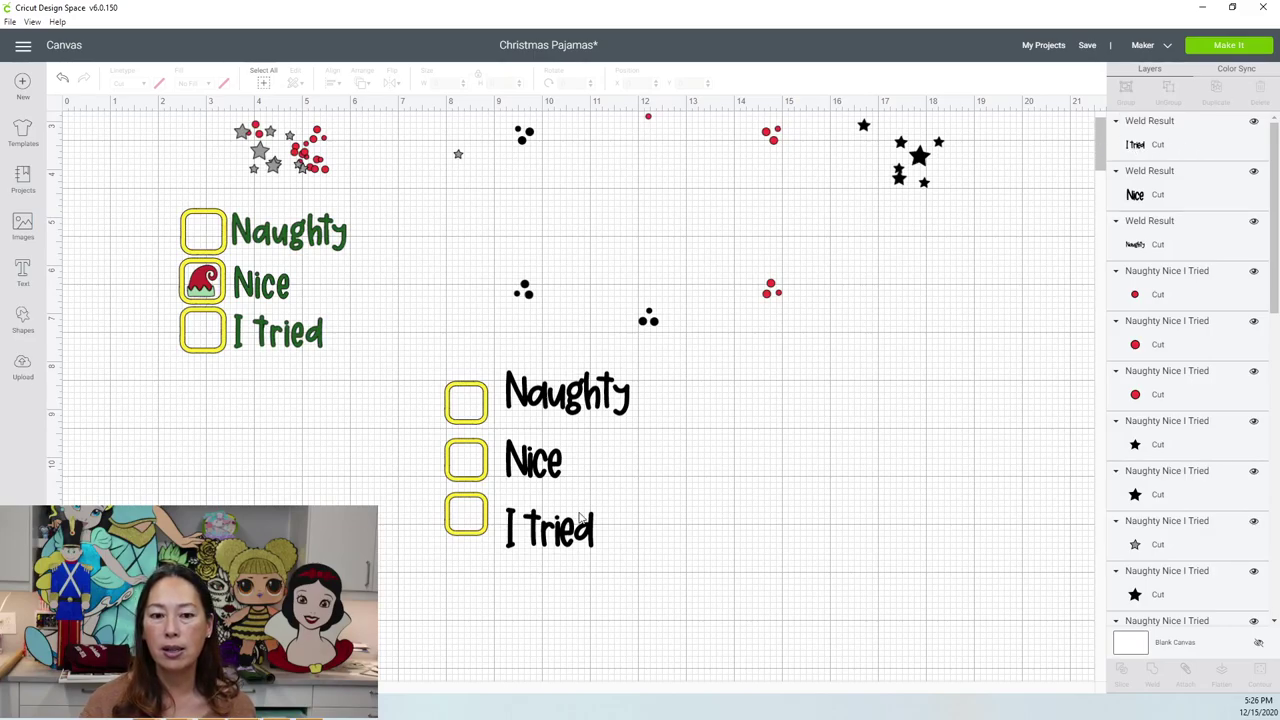
Step: Even the line spacing by moving I tried up and Naughty down beside its checkbox
{"action": "left_click_drag", "start_coordinate": [527, 553], "coordinate": [540, 458]}
{"action": "left_click", "coordinate": [535, 460]}
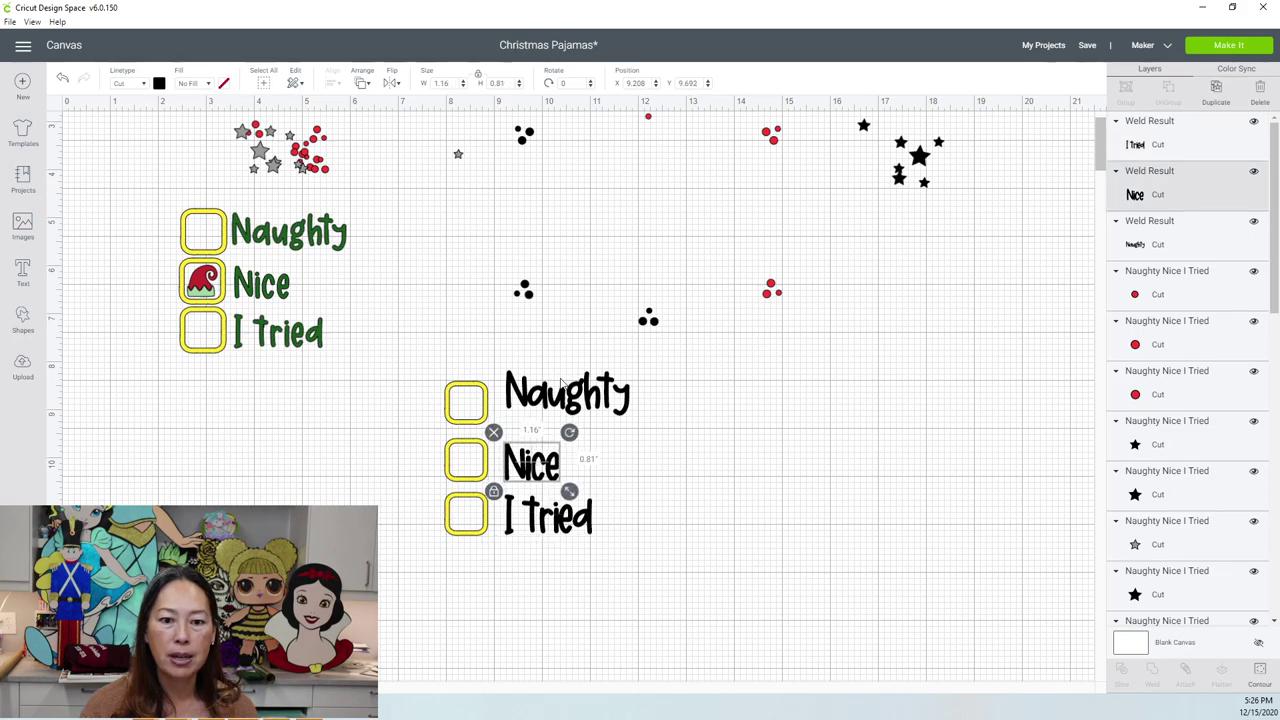
{"action": "left_click_drag", "start_coordinate": [548, 406], "coordinate": [548, 423]}
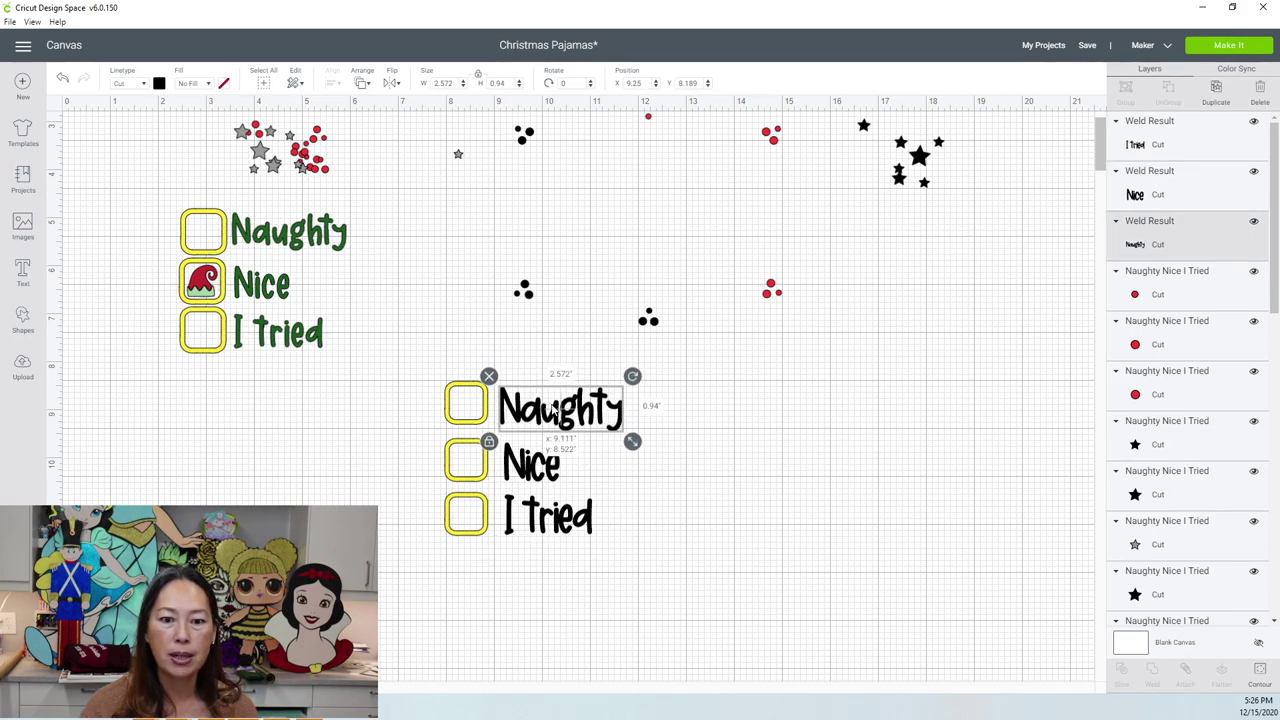
{"action": "left_click", "coordinate": [446, 528]}
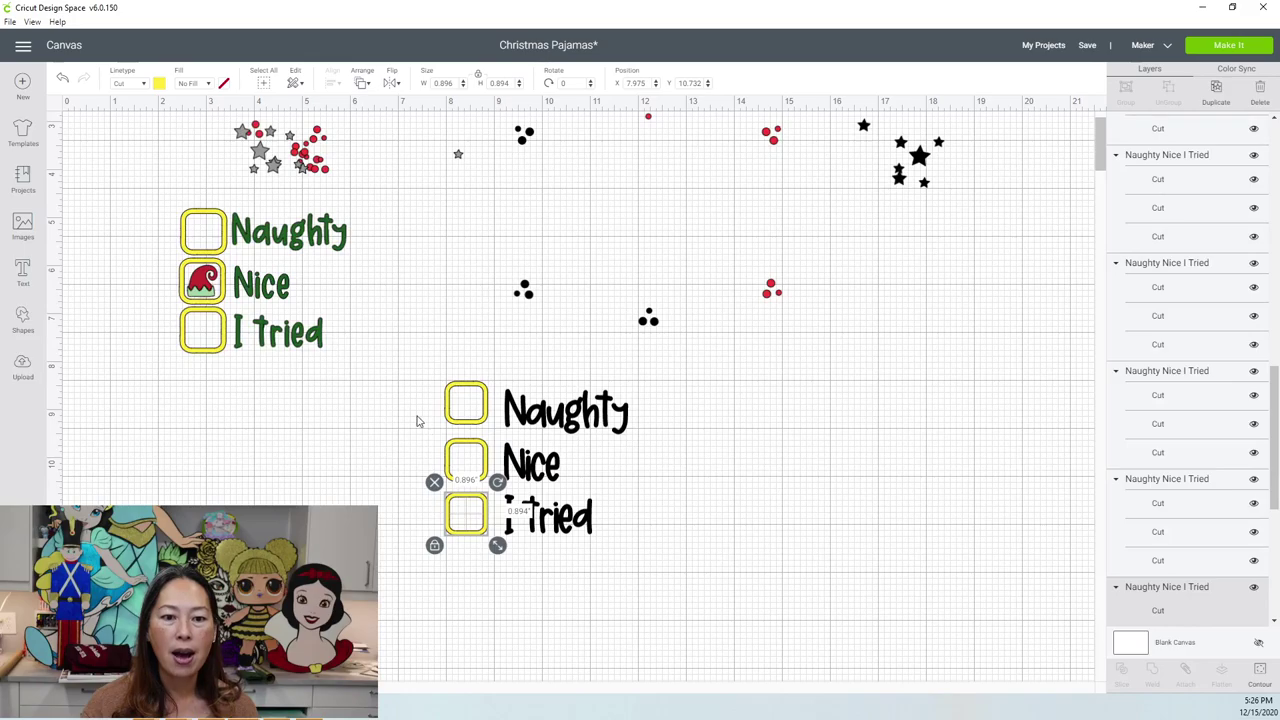
{"action": "left_click", "coordinate": [206, 283]}
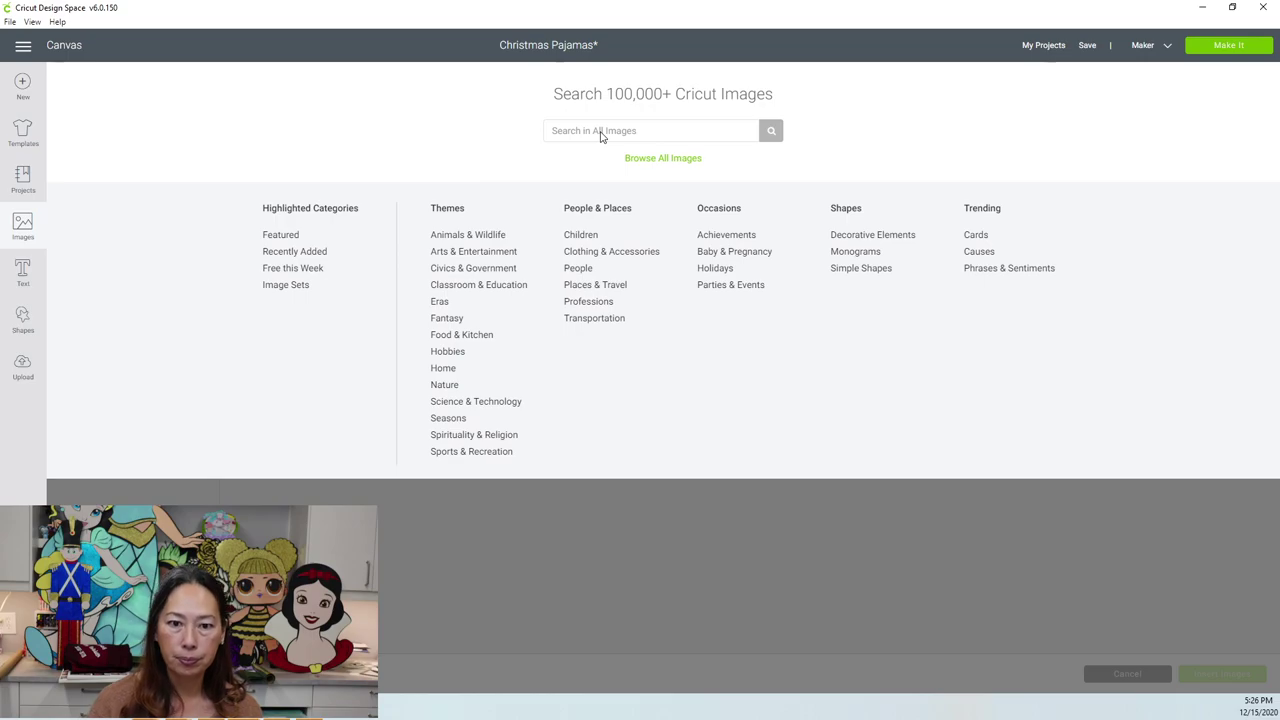
Step: Search images for 'santa hat' and insert the Santa's Cutest Elf image
{"action": "left_click", "coordinate": [601, 131]}
{"action": "type", "text": "santa hat"}
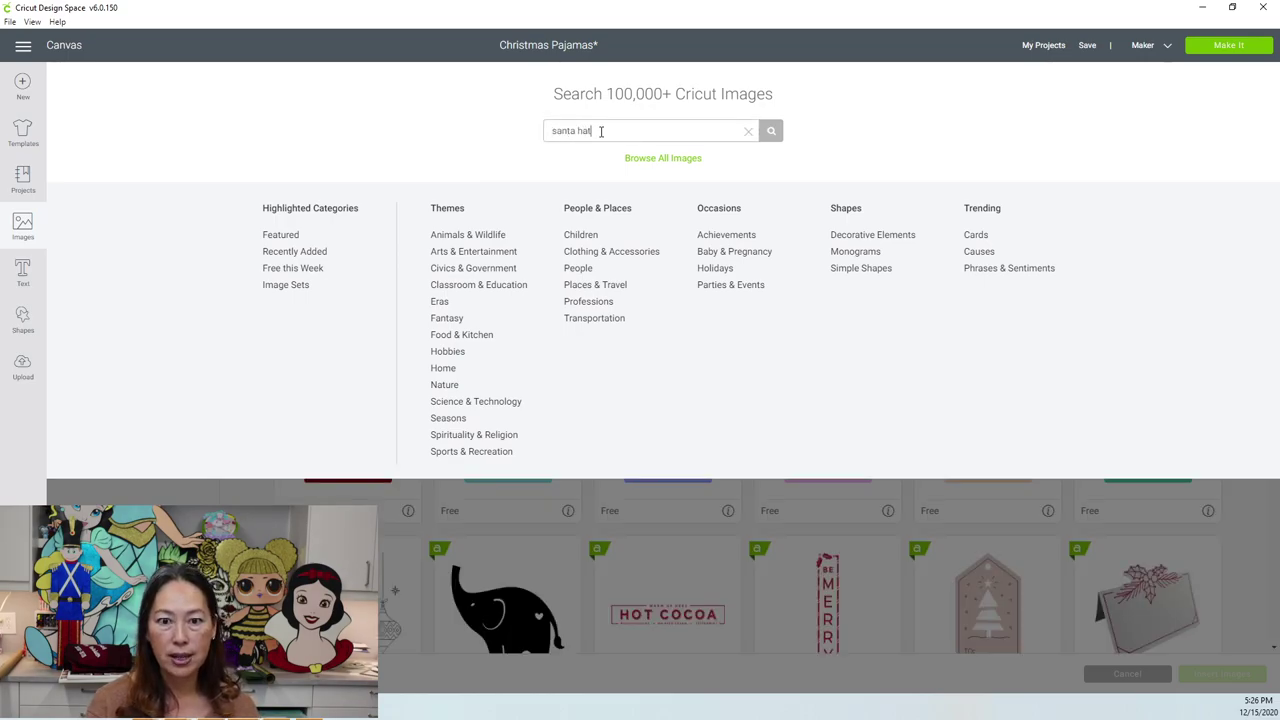
{"action": "key", "text": "Return"}
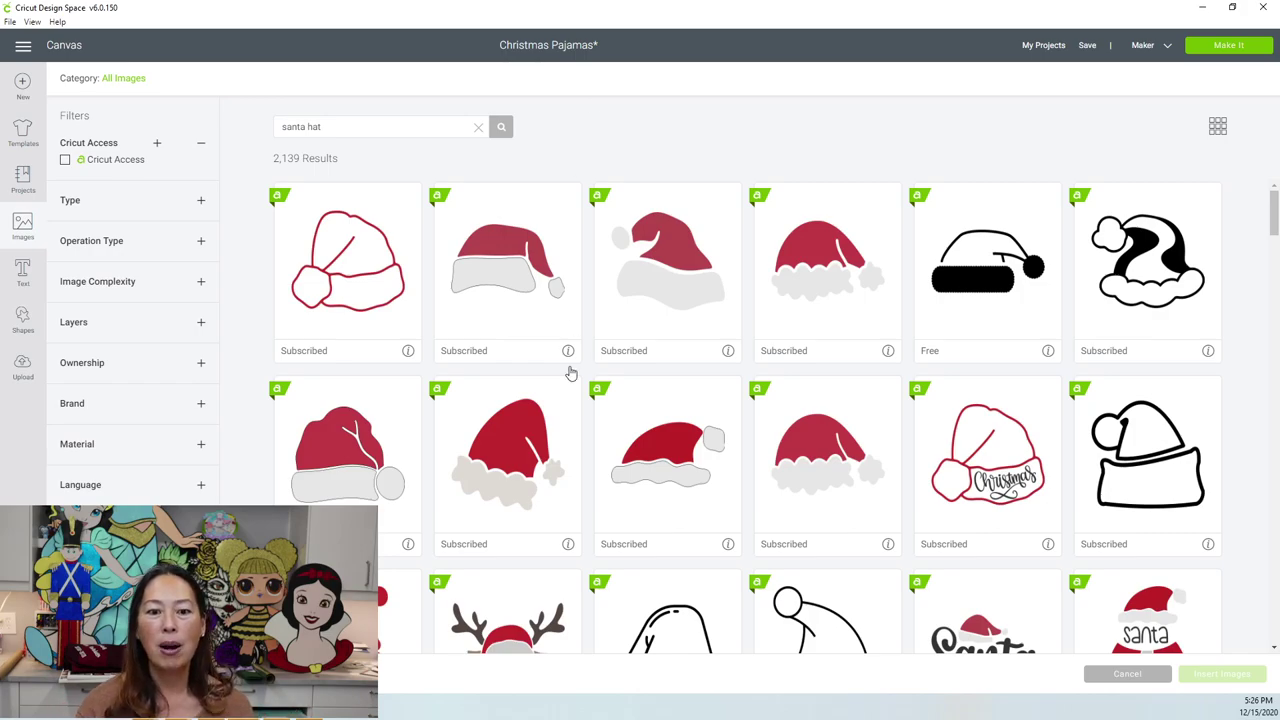
{"action": "scroll", "coordinate": [583, 420], "scroll_direction": "down", "scroll_amount": 10}
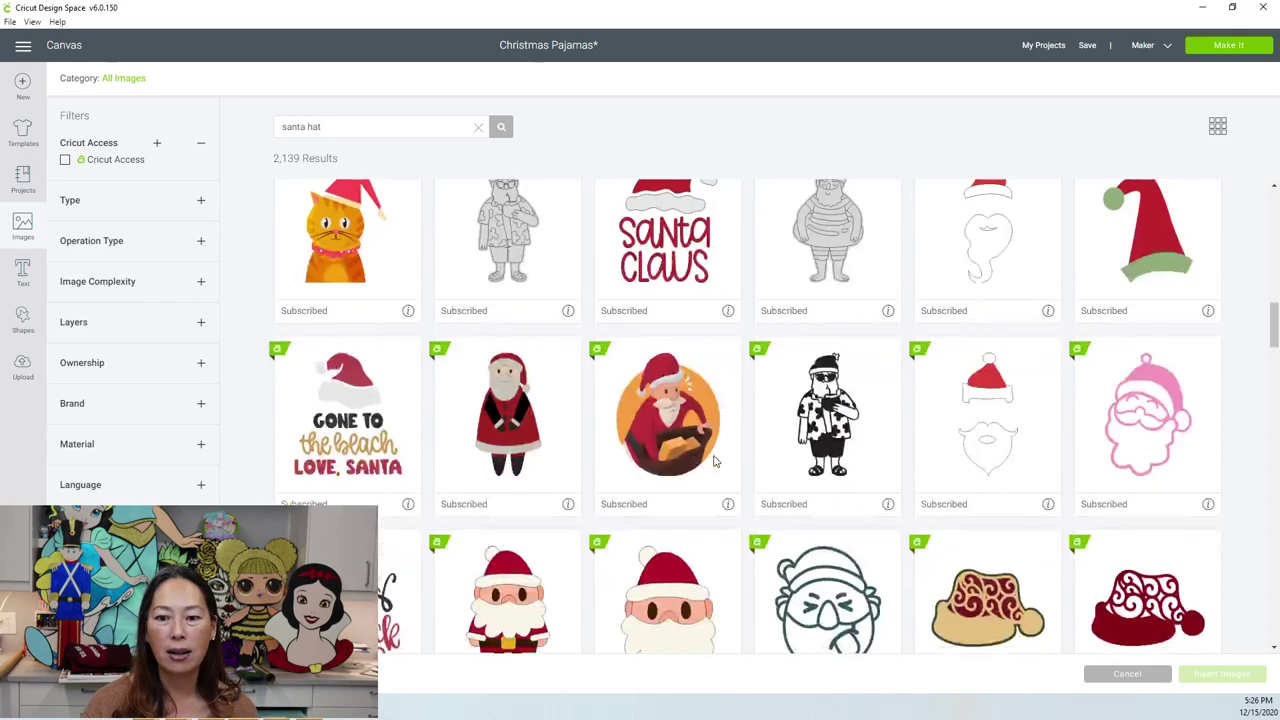
{"action": "scroll", "coordinate": [714, 461], "scroll_direction": "down", "scroll_amount": 10}
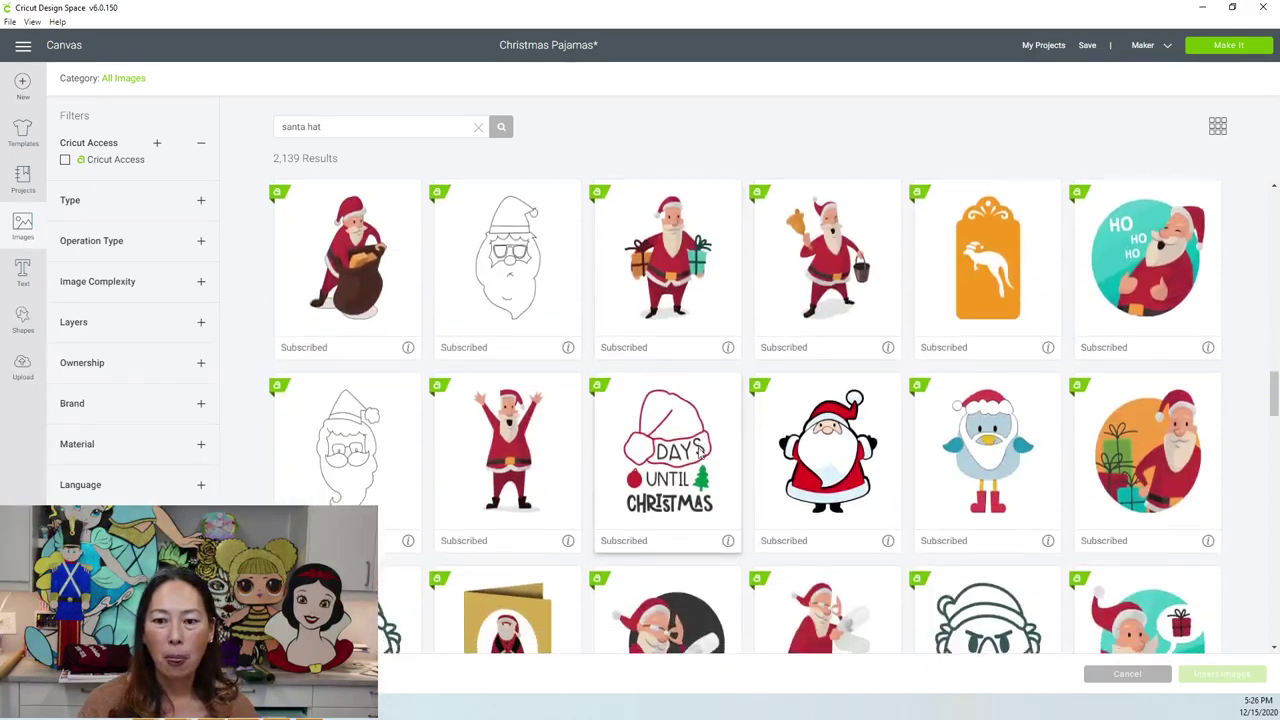
{"action": "scroll", "coordinate": [700, 452], "scroll_direction": "down", "scroll_amount": 10}
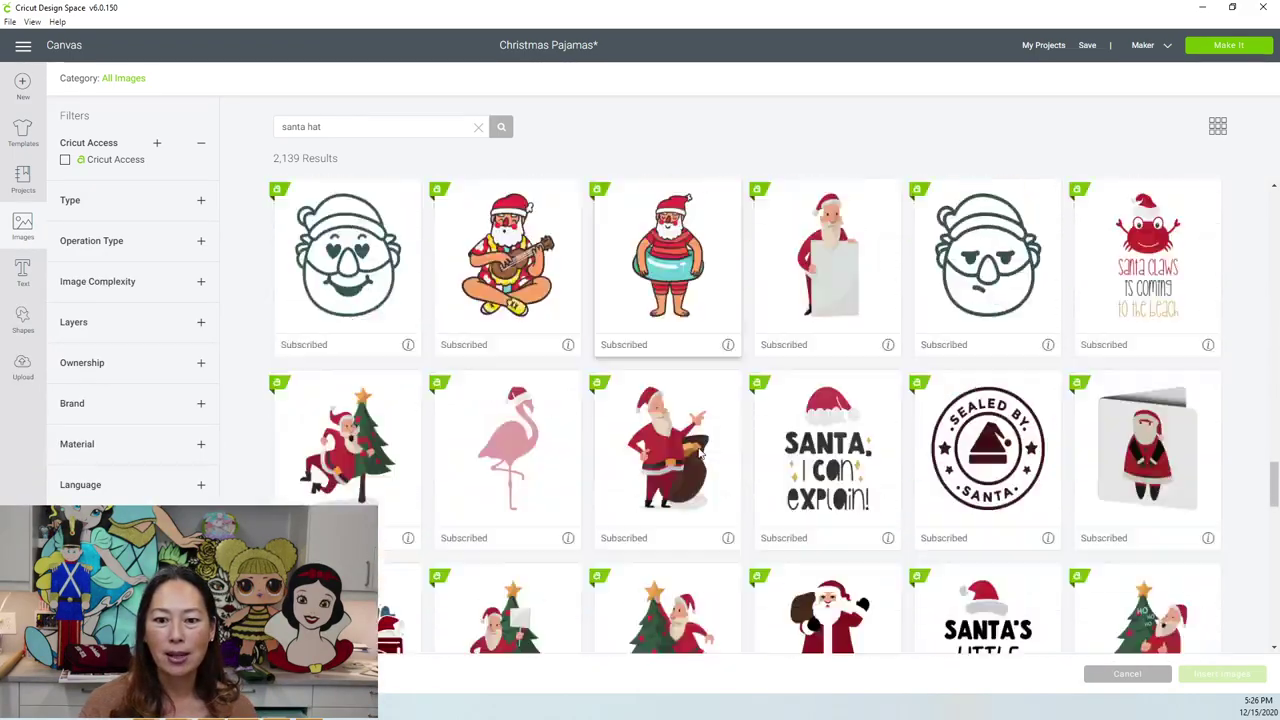
{"action": "scroll", "coordinate": [700, 451], "scroll_direction": "down", "scroll_amount": 10}
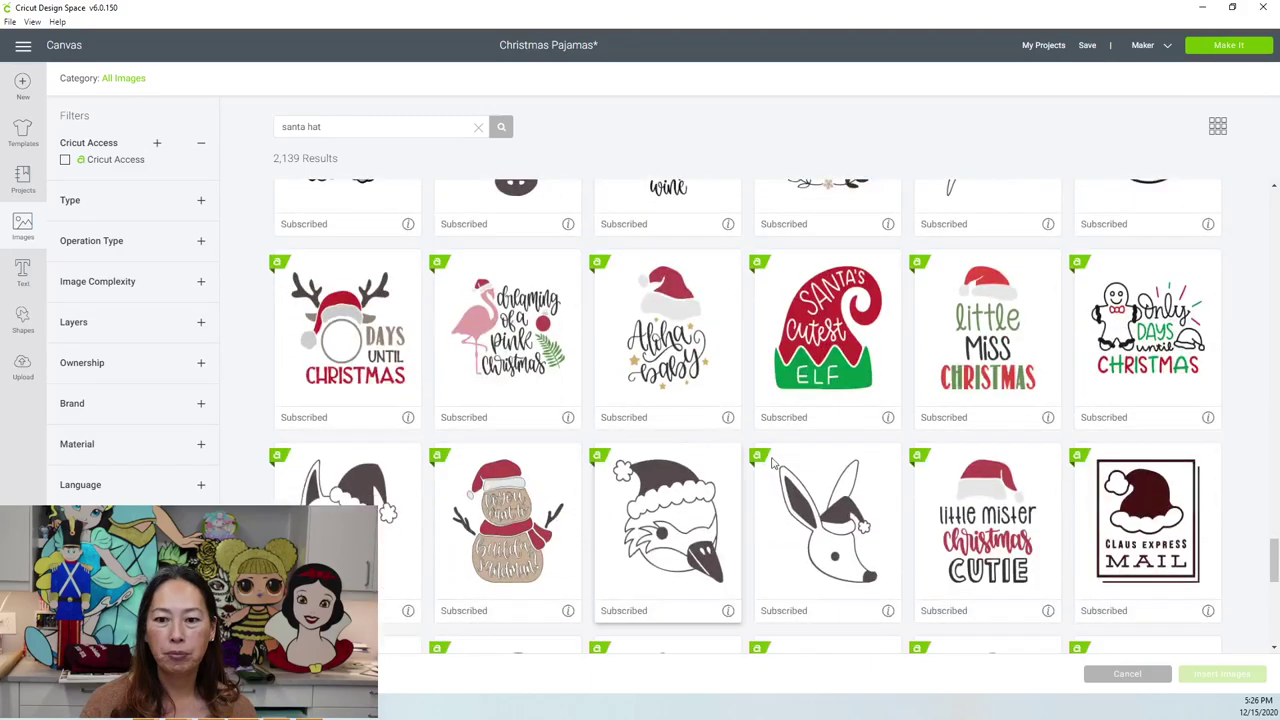
{"action": "left_click", "coordinate": [794, 367]}
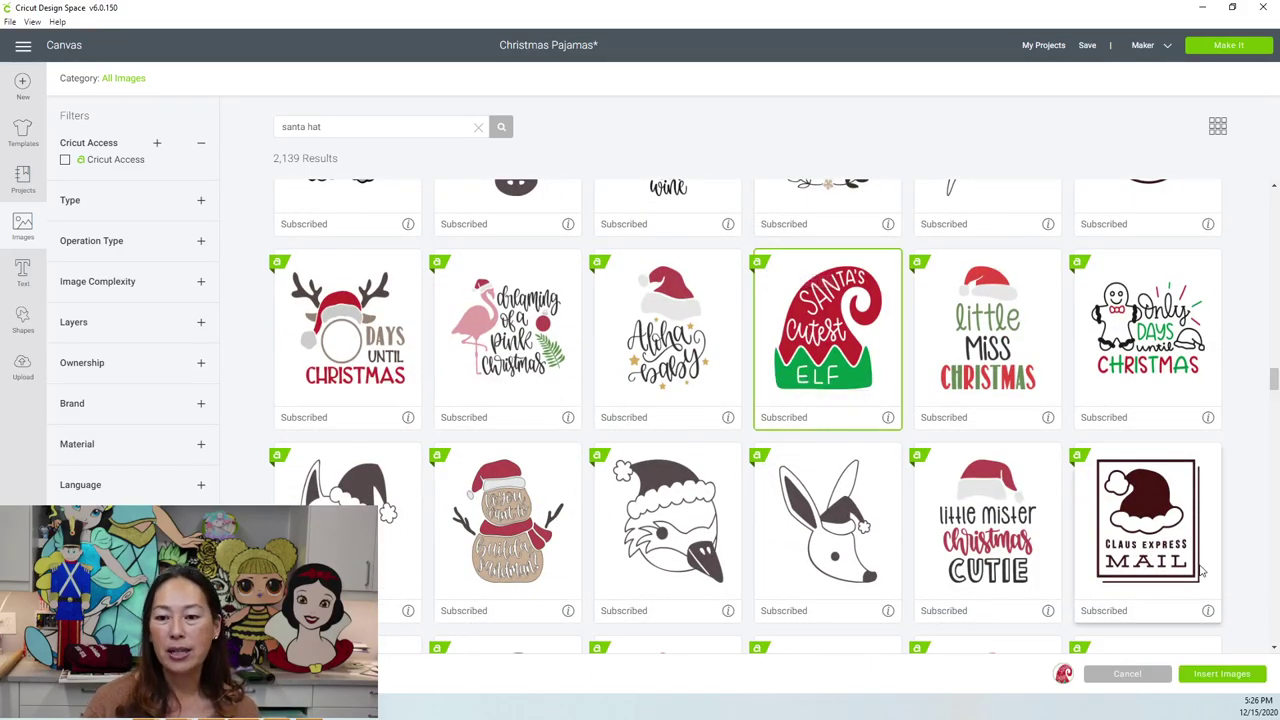
{"action": "left_click", "coordinate": [1221, 675]}
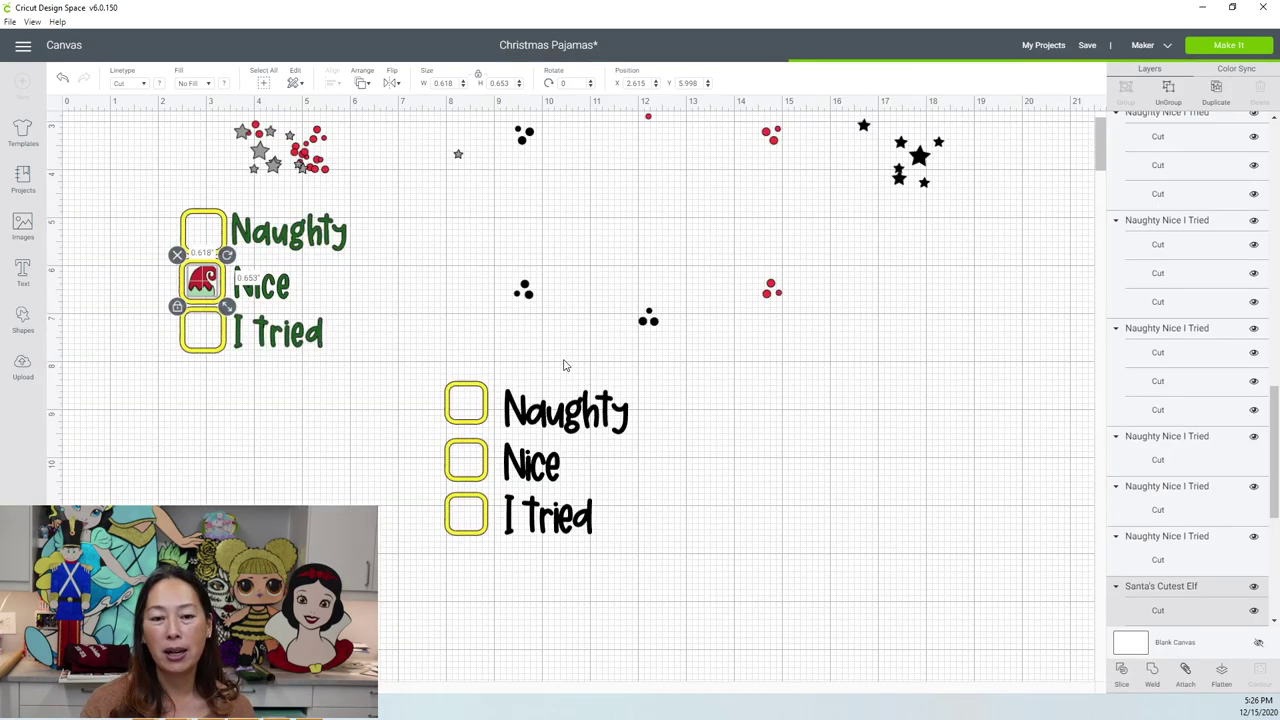
Step: Hide the ELF lettering contours on the elf hat's green band and red hat
{"action": "left_click_drag", "start_coordinate": [266, 232], "coordinate": [870, 505]}
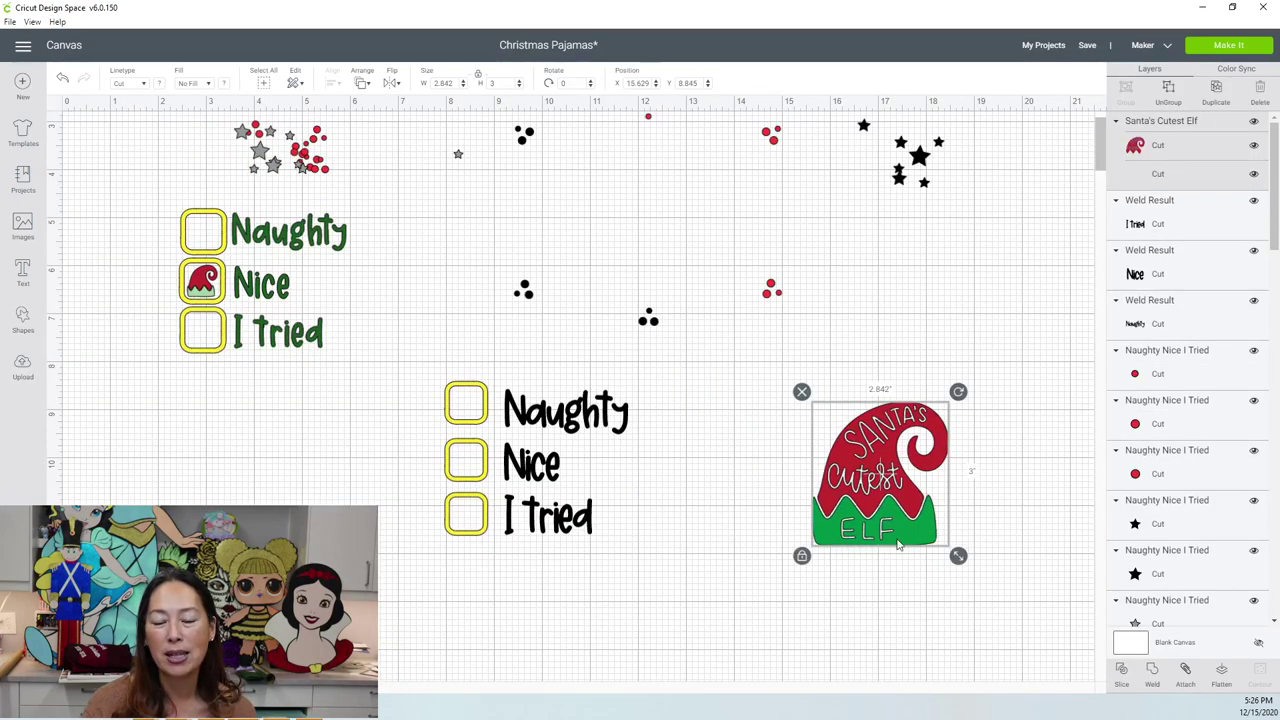
{"action": "left_click", "coordinate": [1158, 174]}
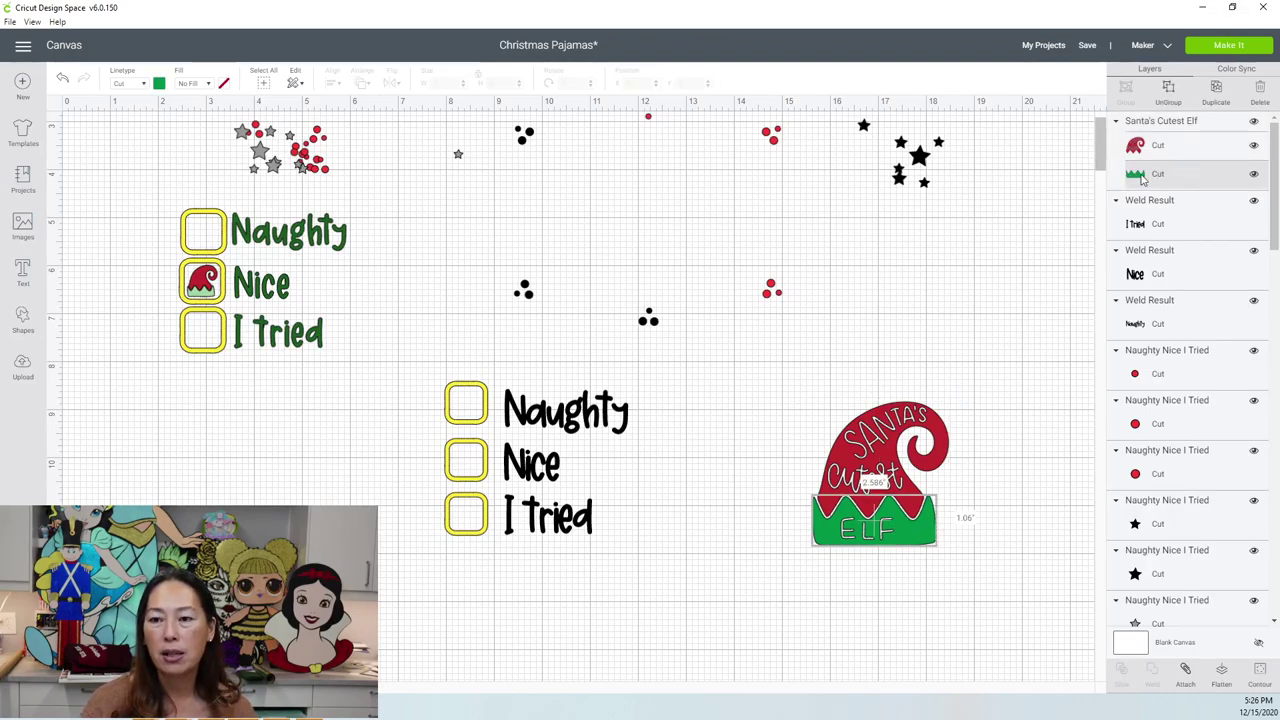
{"action": "left_click", "coordinate": [1260, 672]}
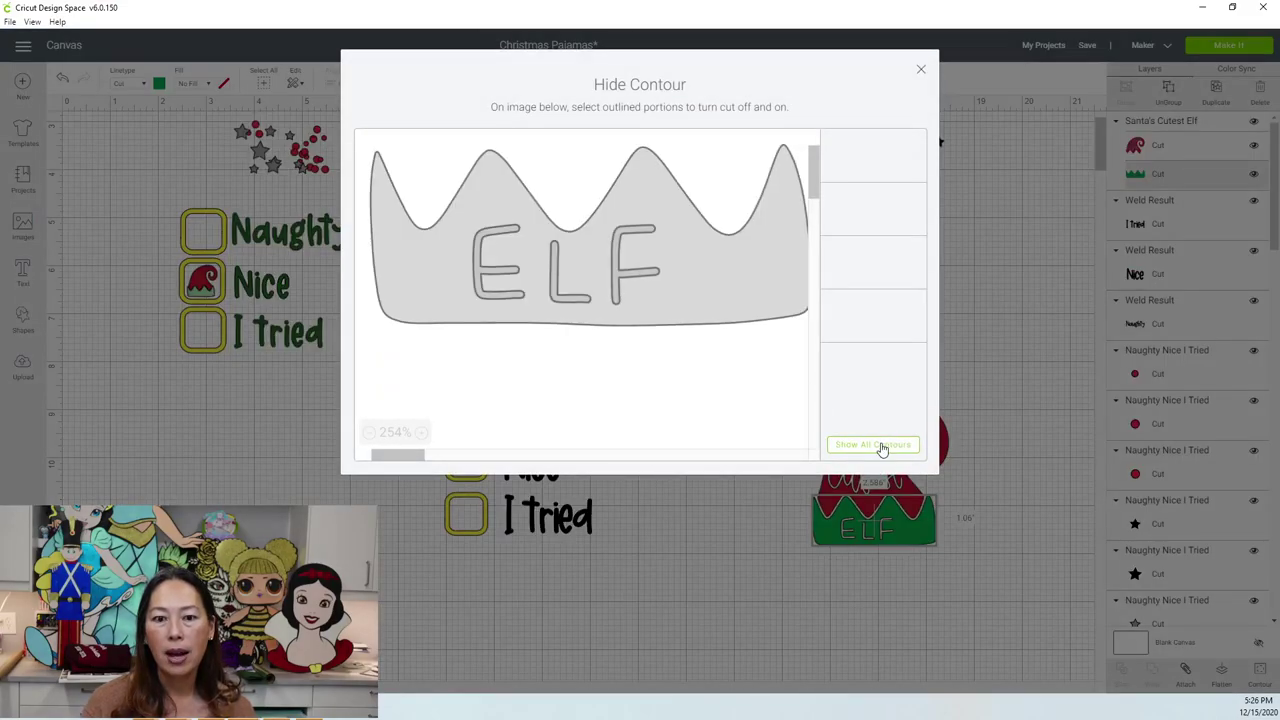
{"action": "left_click", "coordinate": [921, 74]}
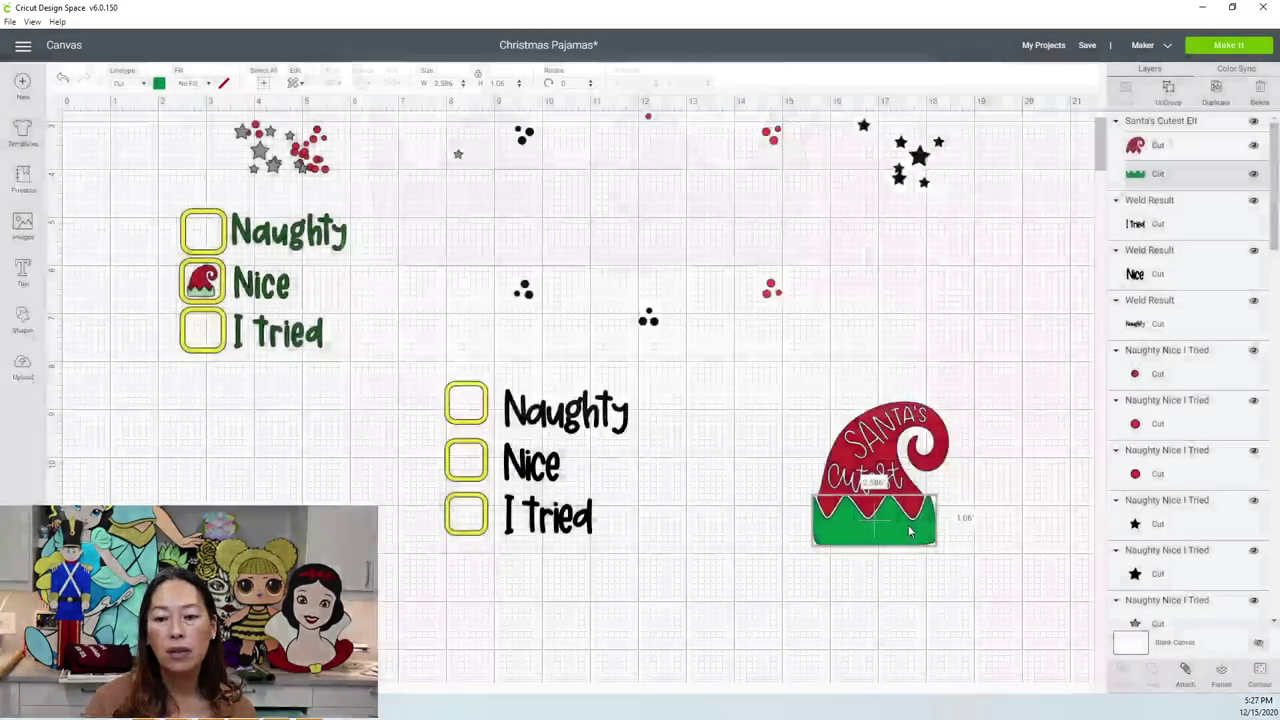
{"action": "left_click", "coordinate": [913, 440]}
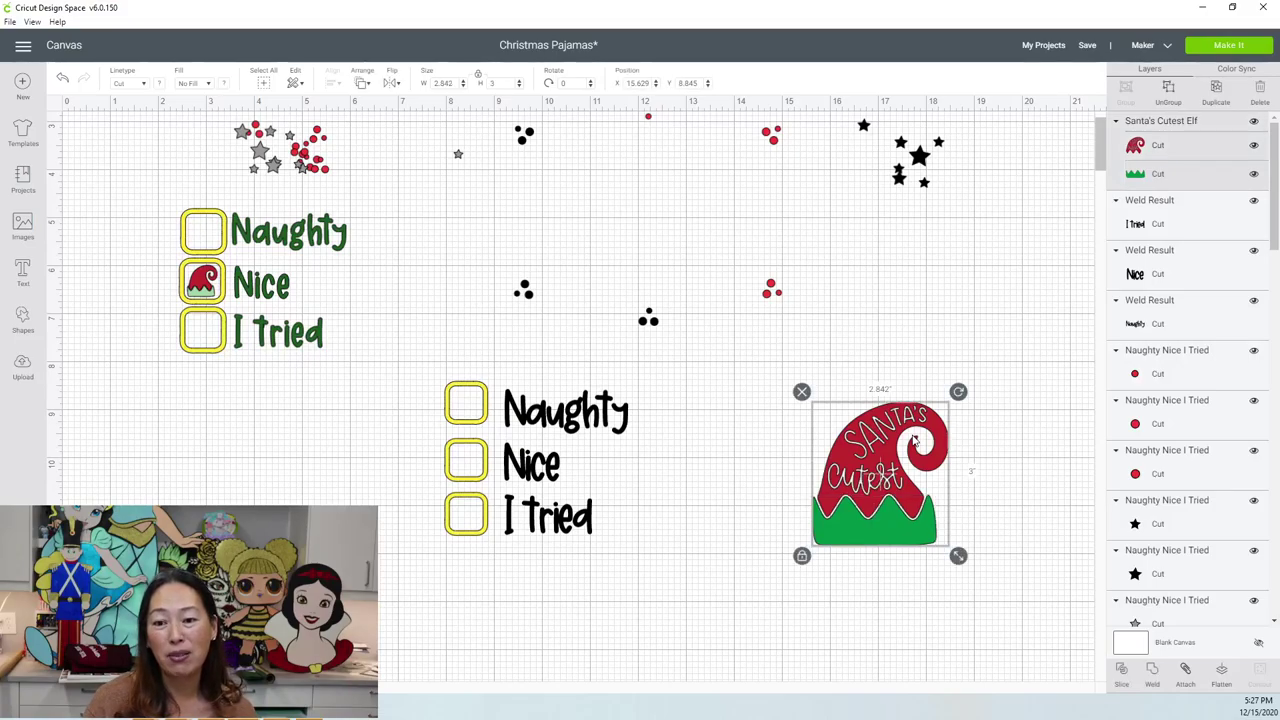
{"action": "left_click", "coordinate": [1175, 147]}
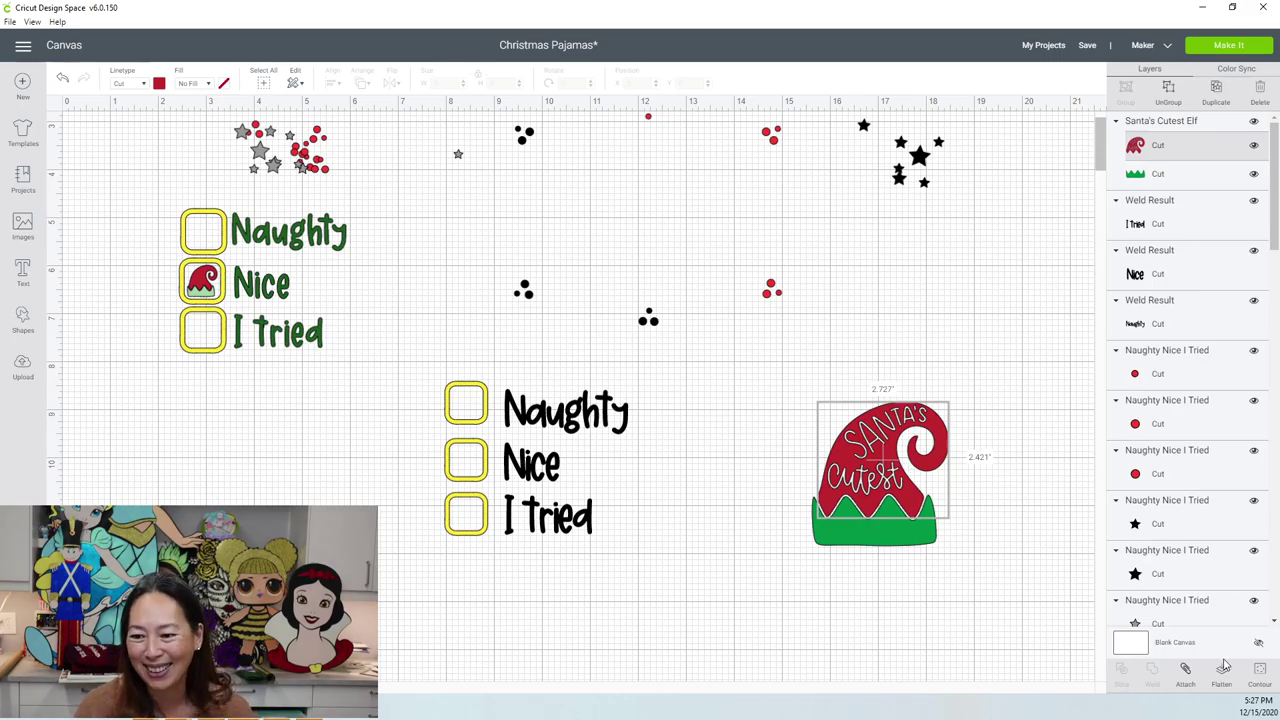
{"action": "left_click", "coordinate": [1262, 672]}
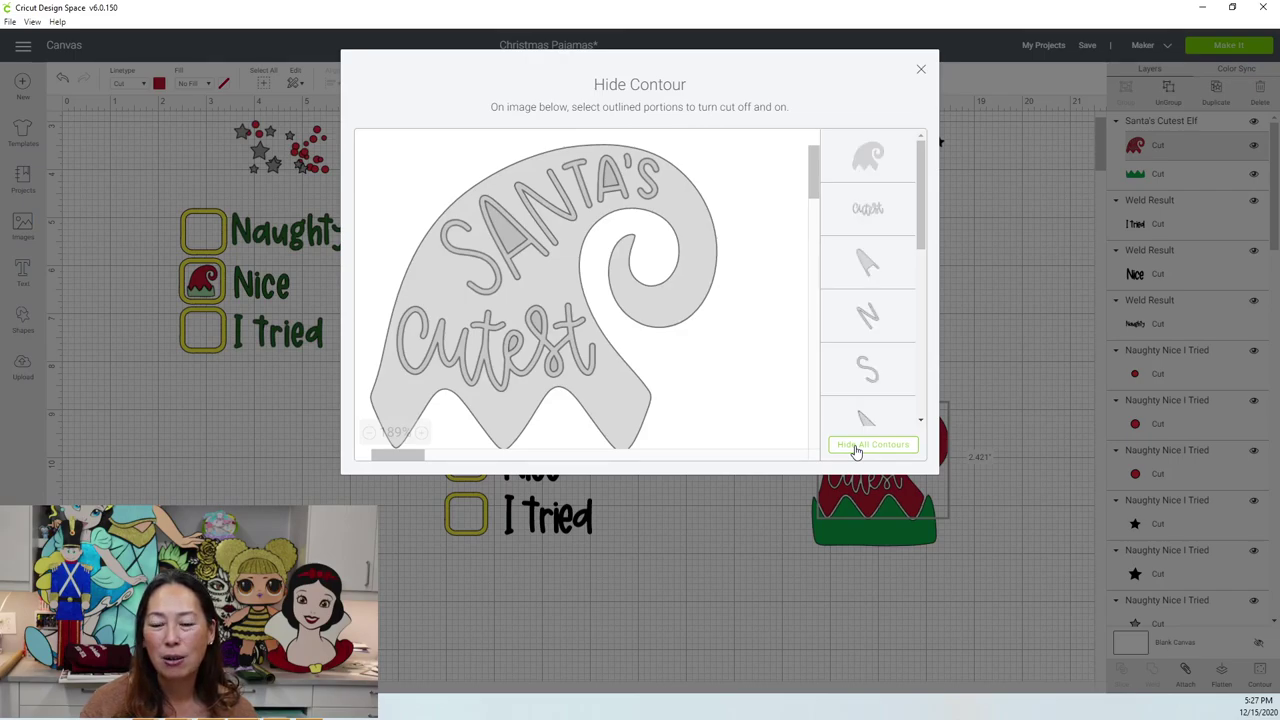
{"action": "left_click", "coordinate": [855, 450]}
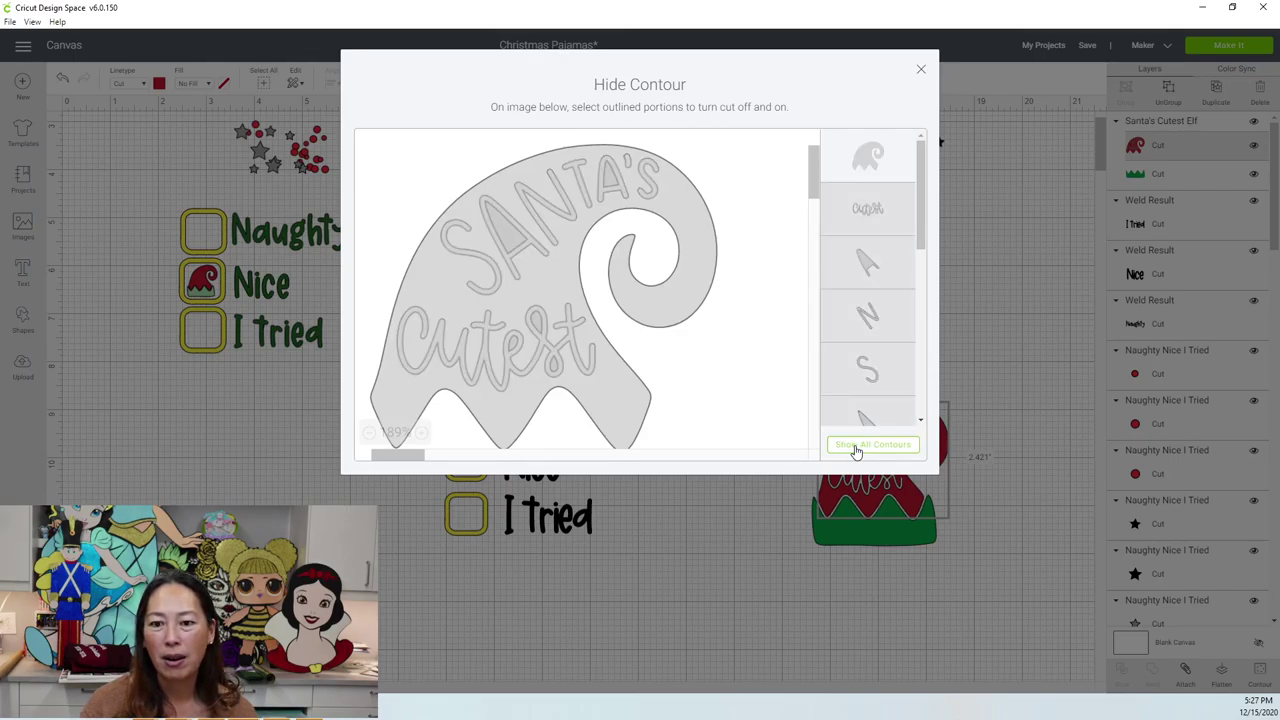
{"action": "left_click", "coordinate": [921, 72]}
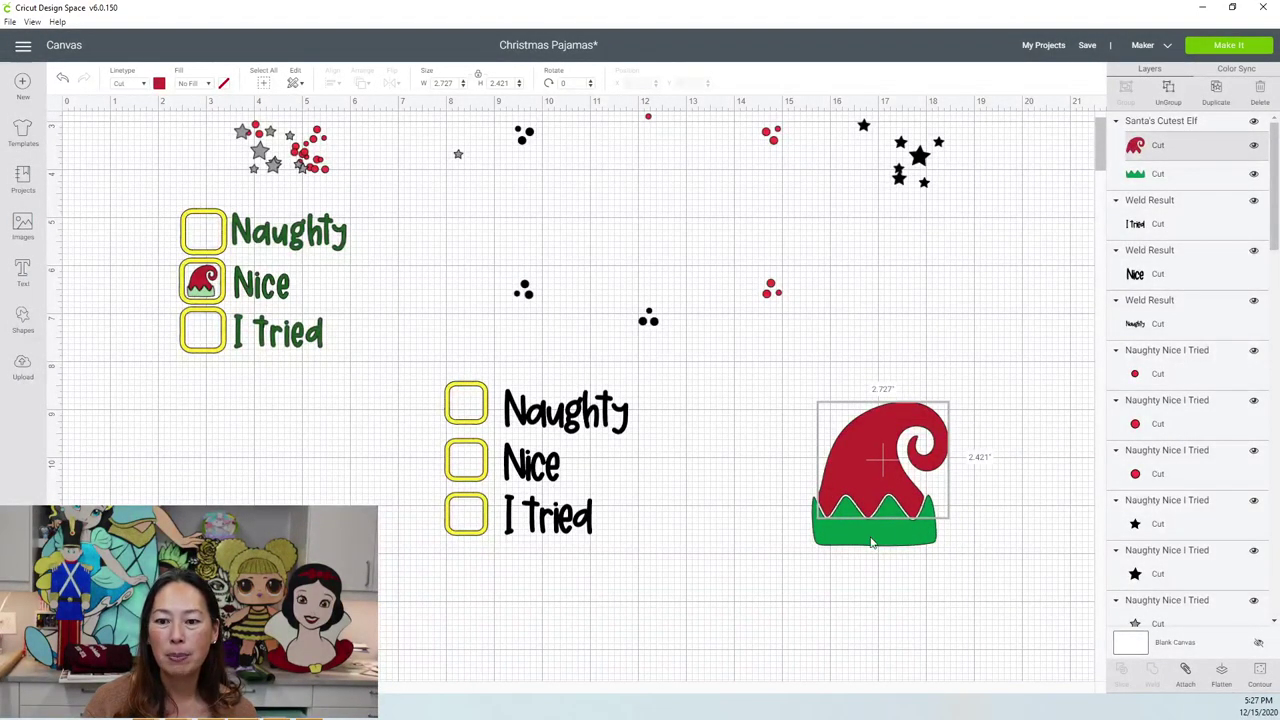
Step: Move the plain elf hat into the black Nice checkbox
{"action": "left_click_drag", "start_coordinate": [782, 460], "coordinate": [471, 472]}
{"action": "left_click", "coordinate": [368, 485]}
{"action": "left_click", "coordinate": [471, 470]}
Step: Resize the second checklist to 3.75 in wide and move it left and down
{"action": "left_click", "coordinate": [790, 628]}
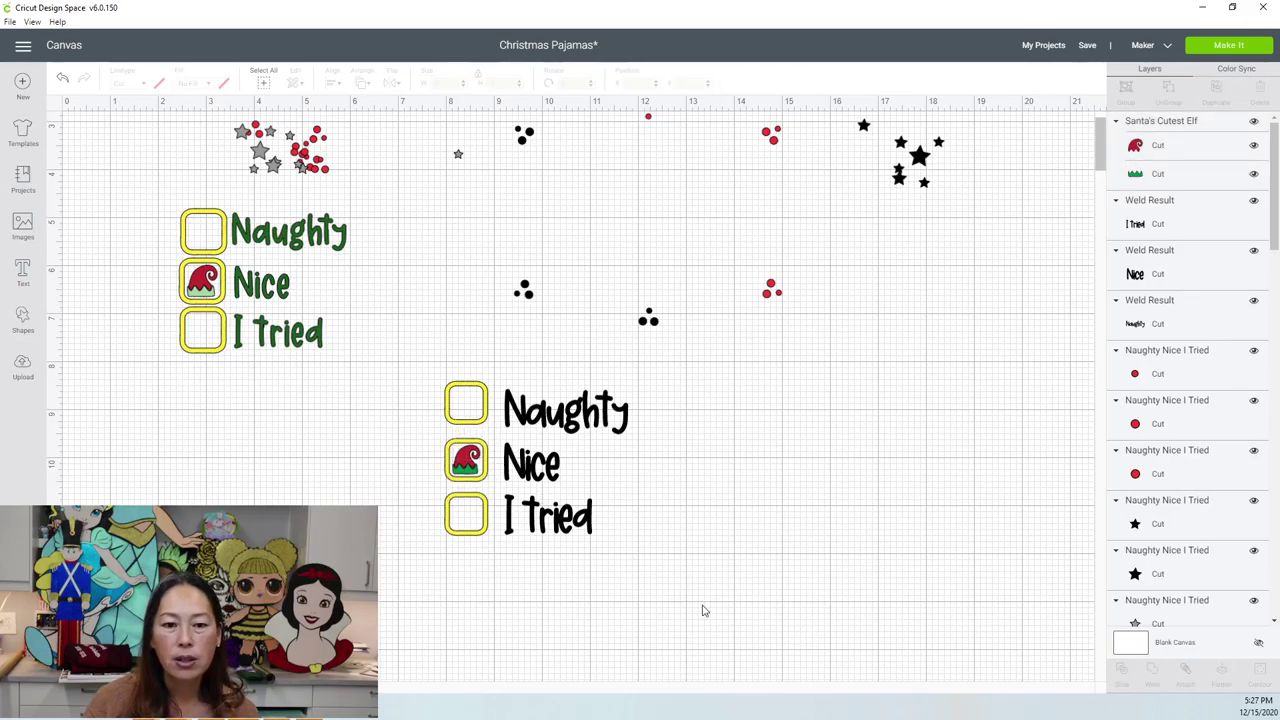
{"action": "left_click_drag", "start_coordinate": [706, 592], "coordinate": [396, 360]}
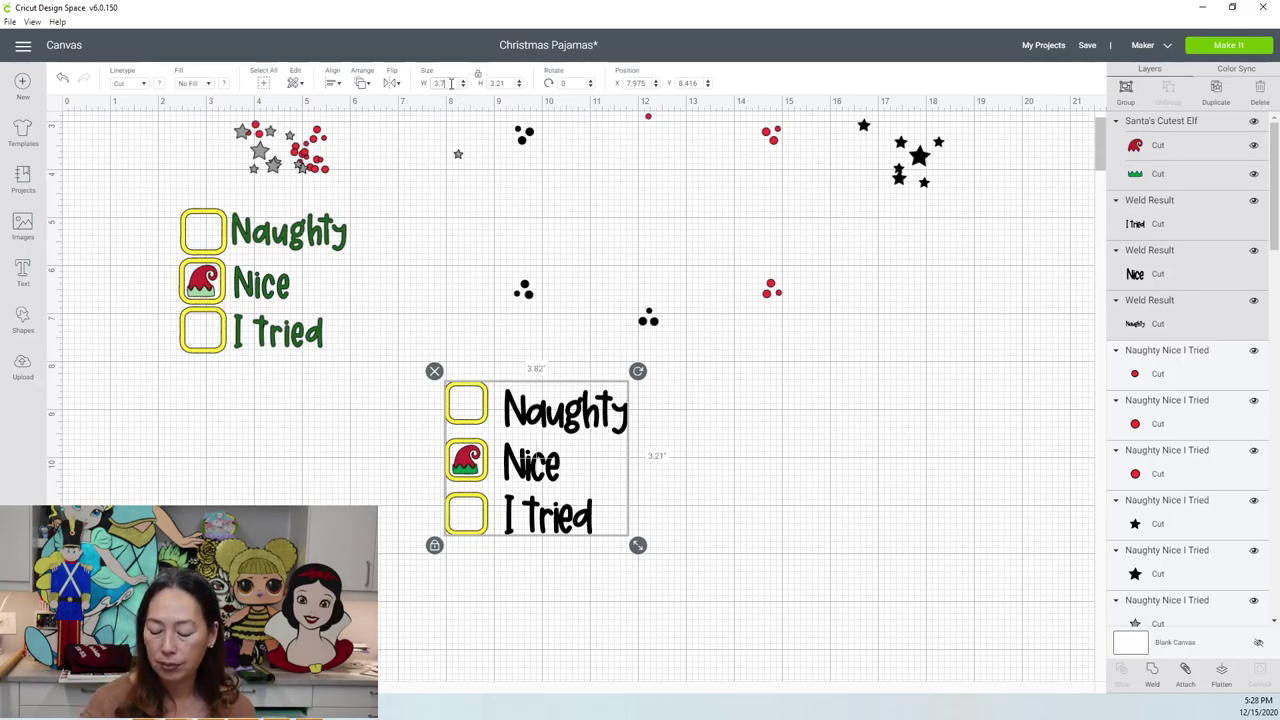
{"action": "key", "text": "Tab"}
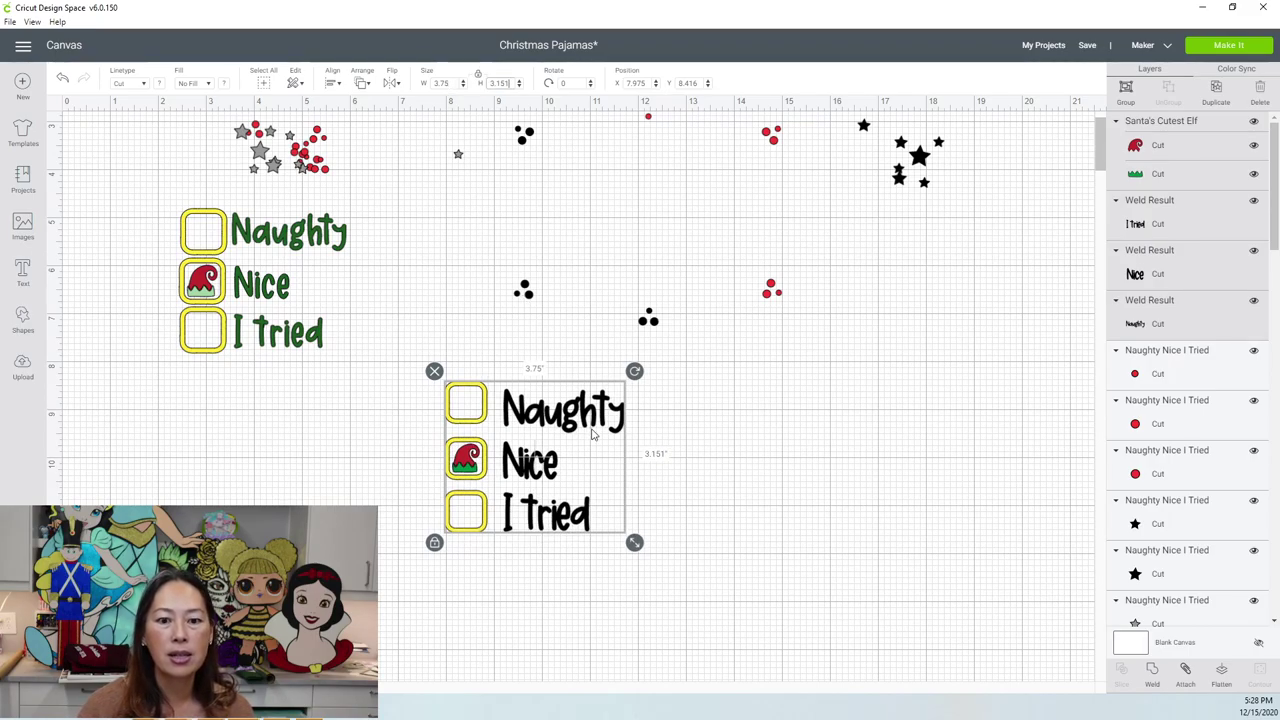
{"action": "left_click_drag", "start_coordinate": [568, 416], "coordinate": [474, 431]}
{"action": "left_click", "coordinate": [532, 447]}
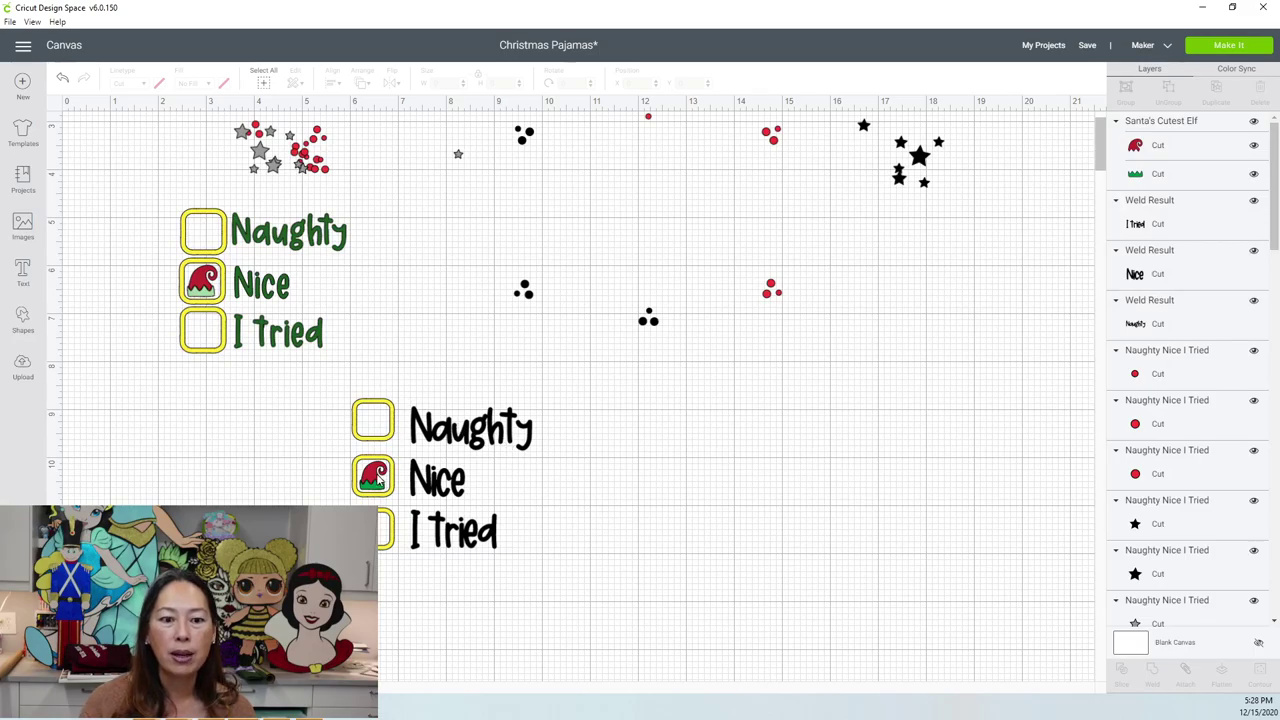
Step: Make the elf hat band light green
{"action": "left_click", "coordinate": [1157, 176]}
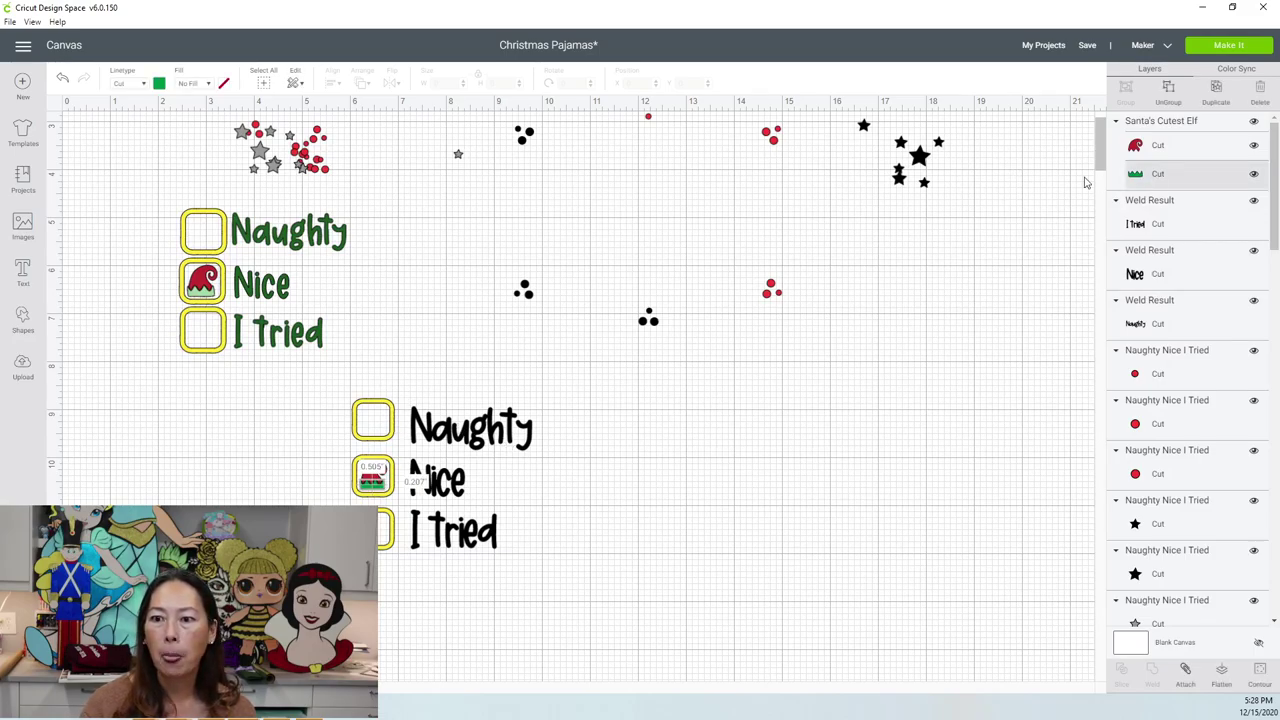
{"action": "left_click", "coordinate": [159, 84]}
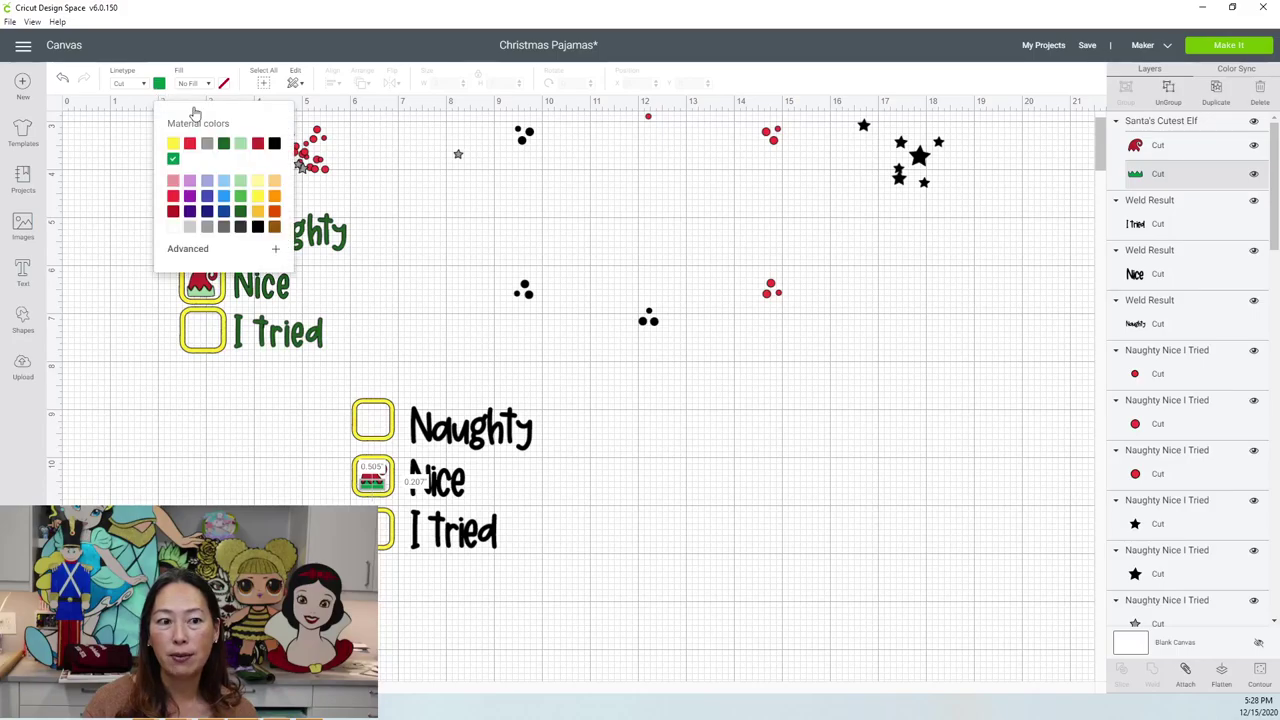
{"action": "left_click", "coordinate": [240, 145]}
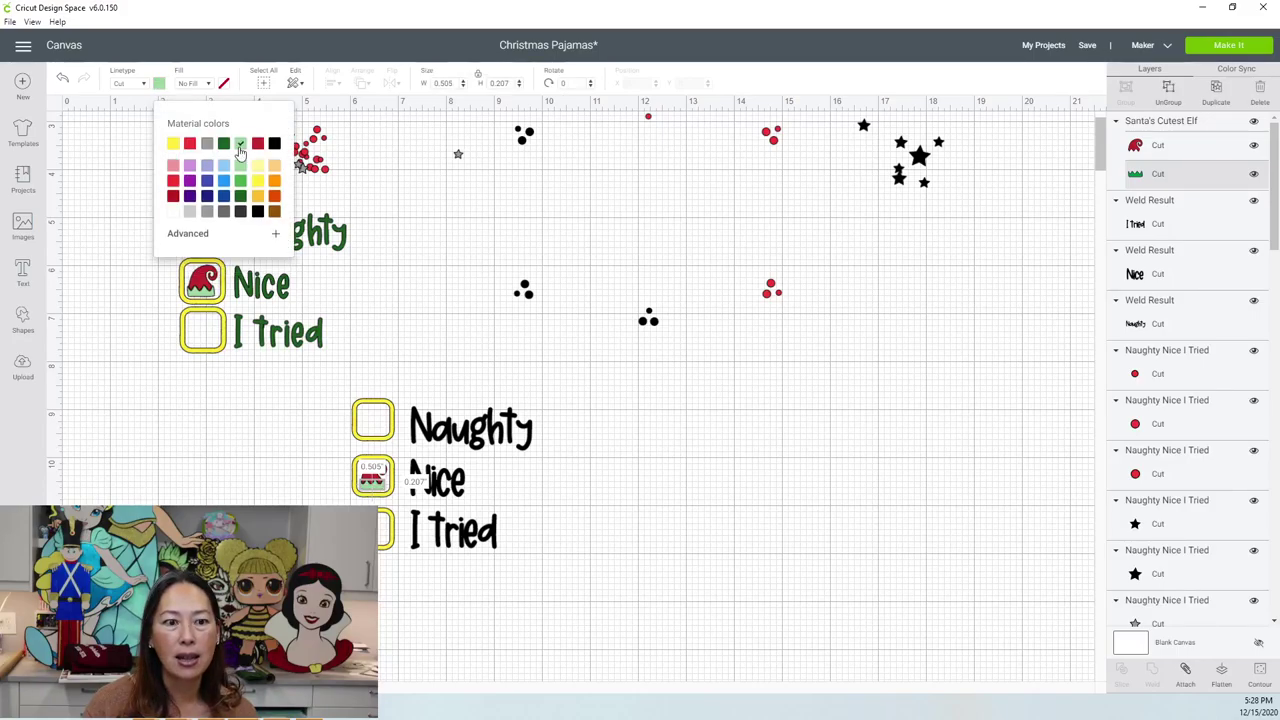
{"action": "left_click", "coordinate": [516, 392]}
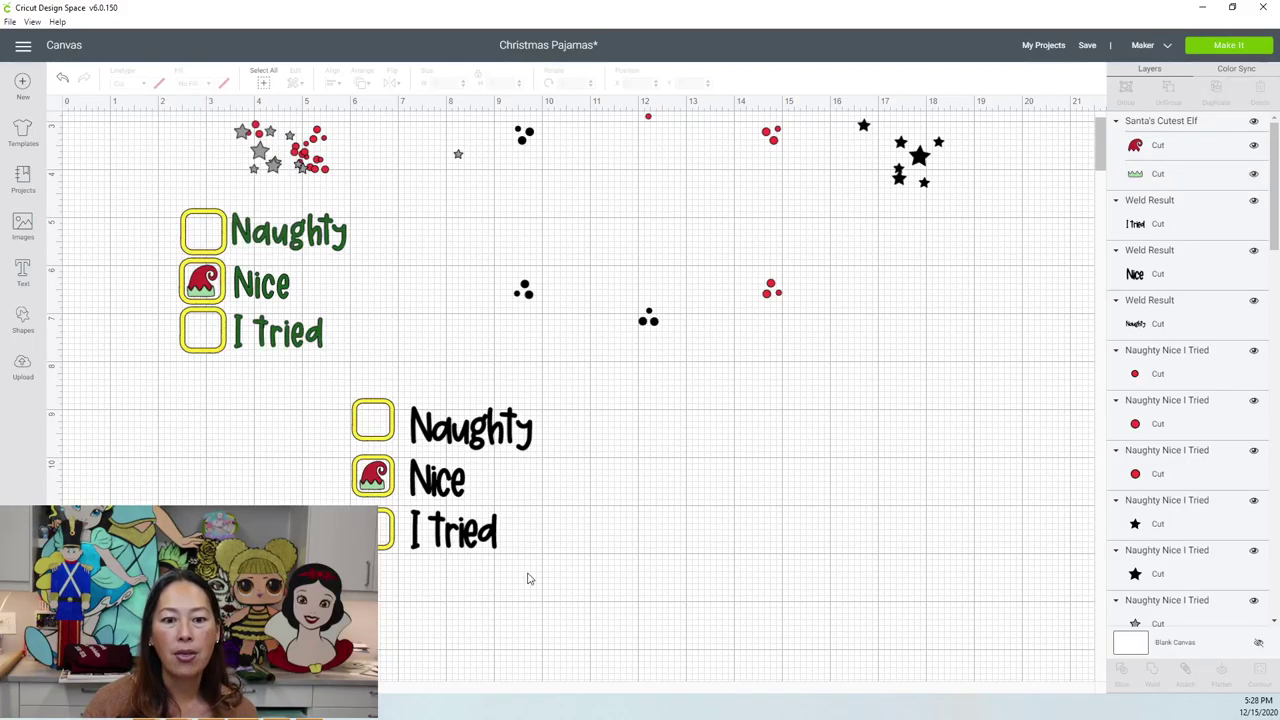
Step: Turn the Naughty, Nice and I tried words dark green
{"action": "left_click_drag", "start_coordinate": [534, 572], "coordinate": [438, 404]}
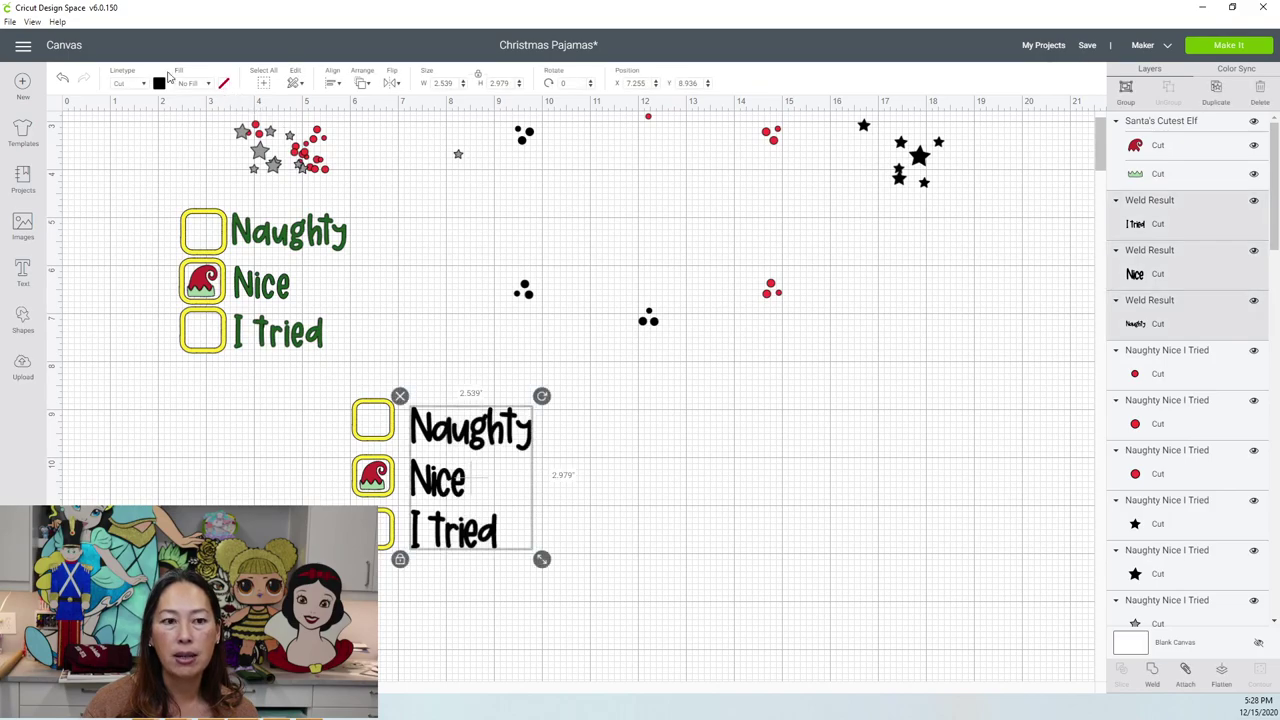
{"action": "left_click", "coordinate": [159, 86]}
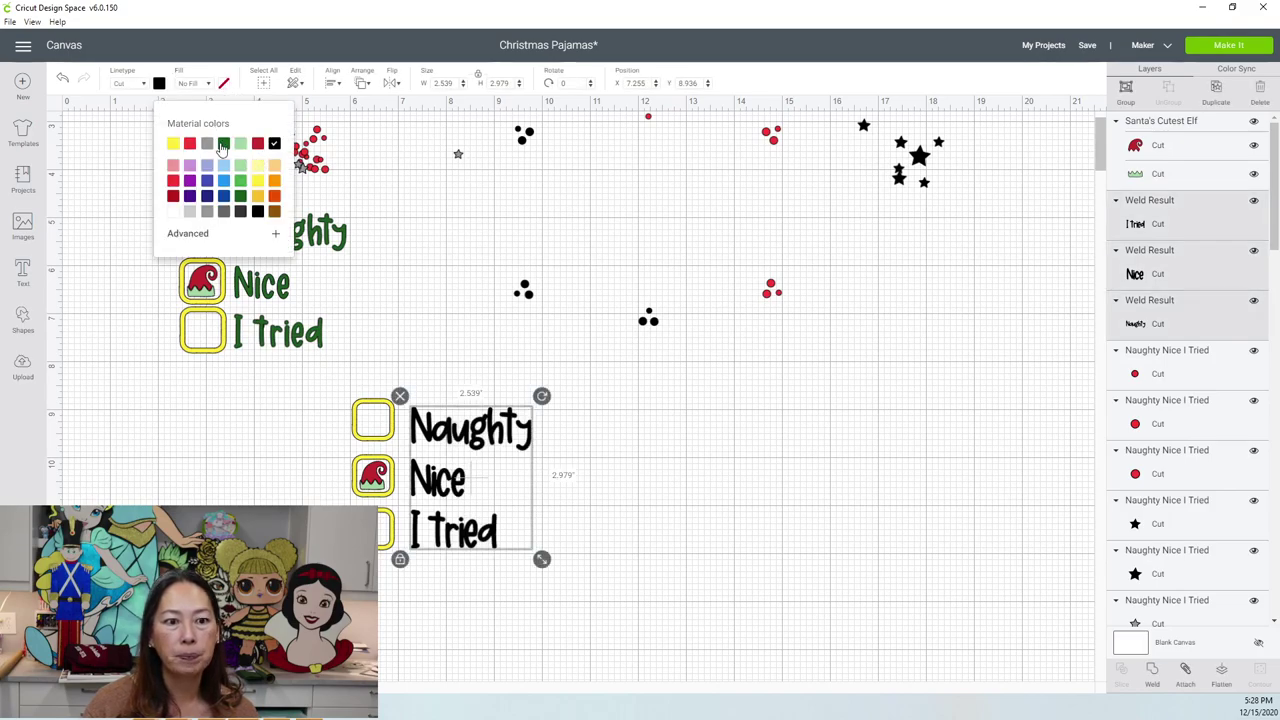
{"action": "left_click", "coordinate": [223, 145]}
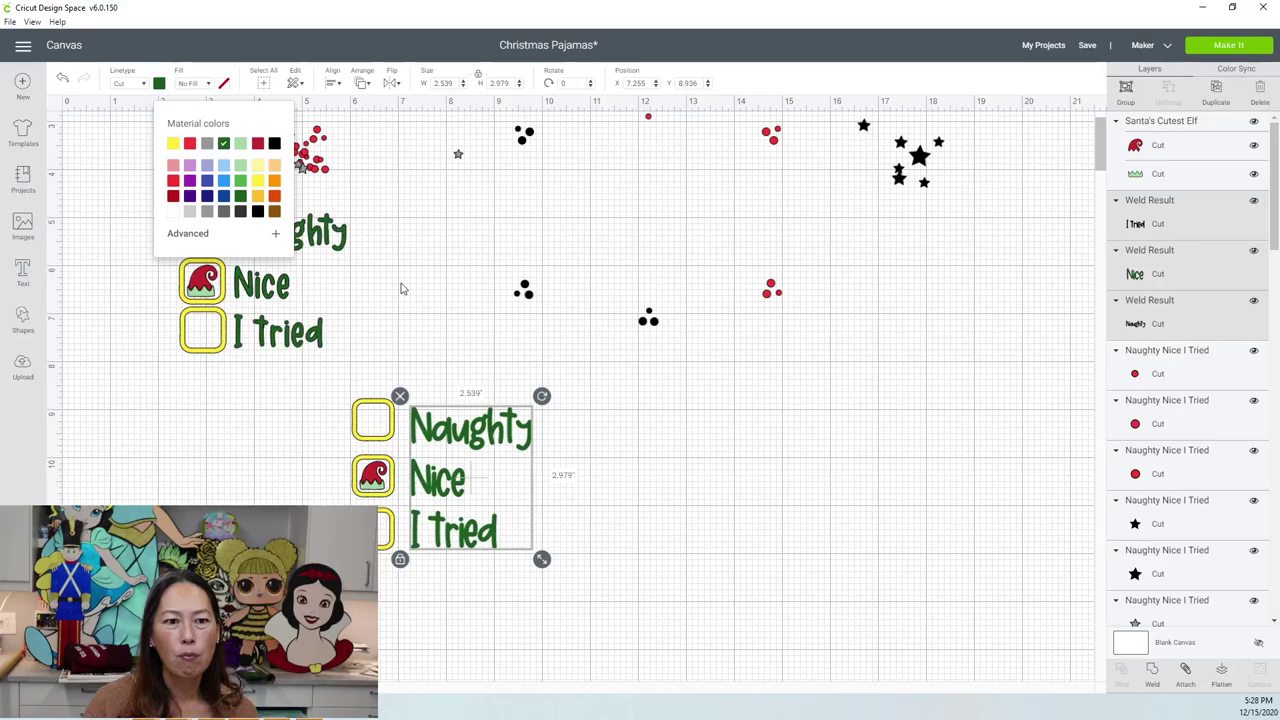
{"action": "left_click", "coordinate": [615, 457]}
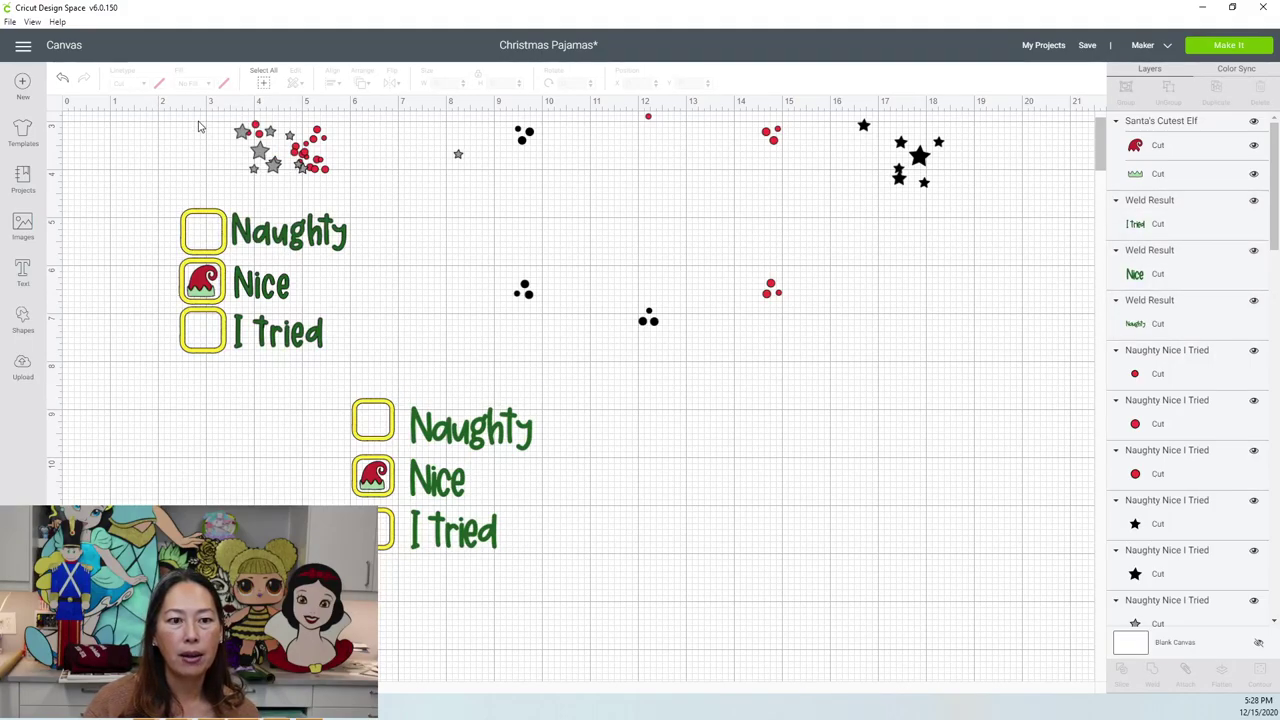
Step: Delete the star-and-red-dot cluster along the top and the three remaining dot clusters
{"action": "left_click_drag", "start_coordinate": [313, 187], "coordinate": [329, 186]}
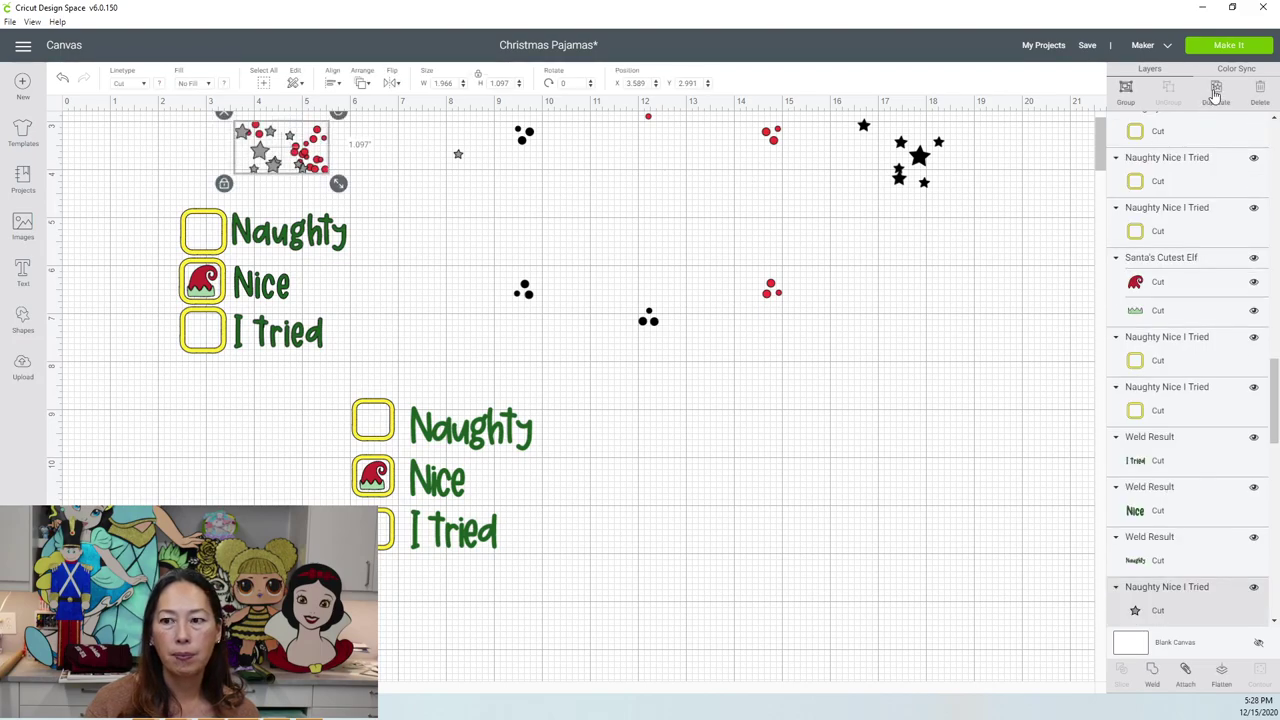
{"action": "left_click", "coordinate": [481, 207]}
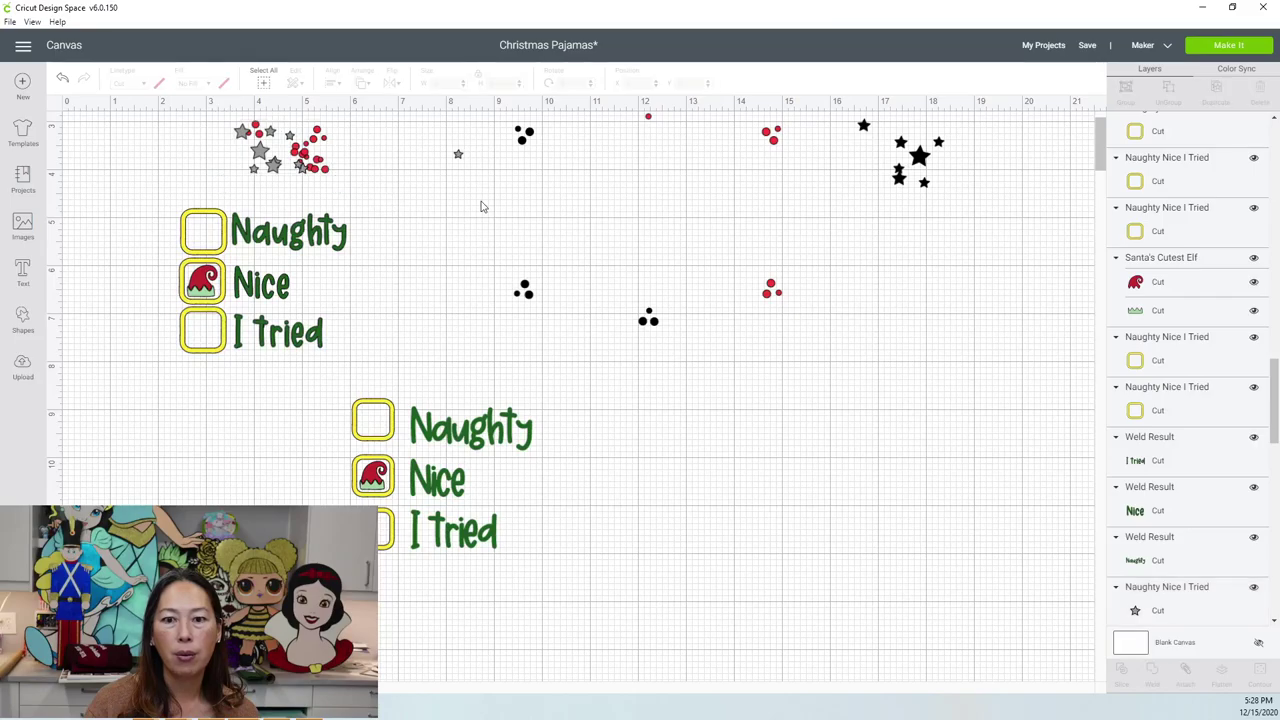
{"action": "scroll", "coordinate": [471, 191], "scroll_direction": "up", "scroll_amount": 3}
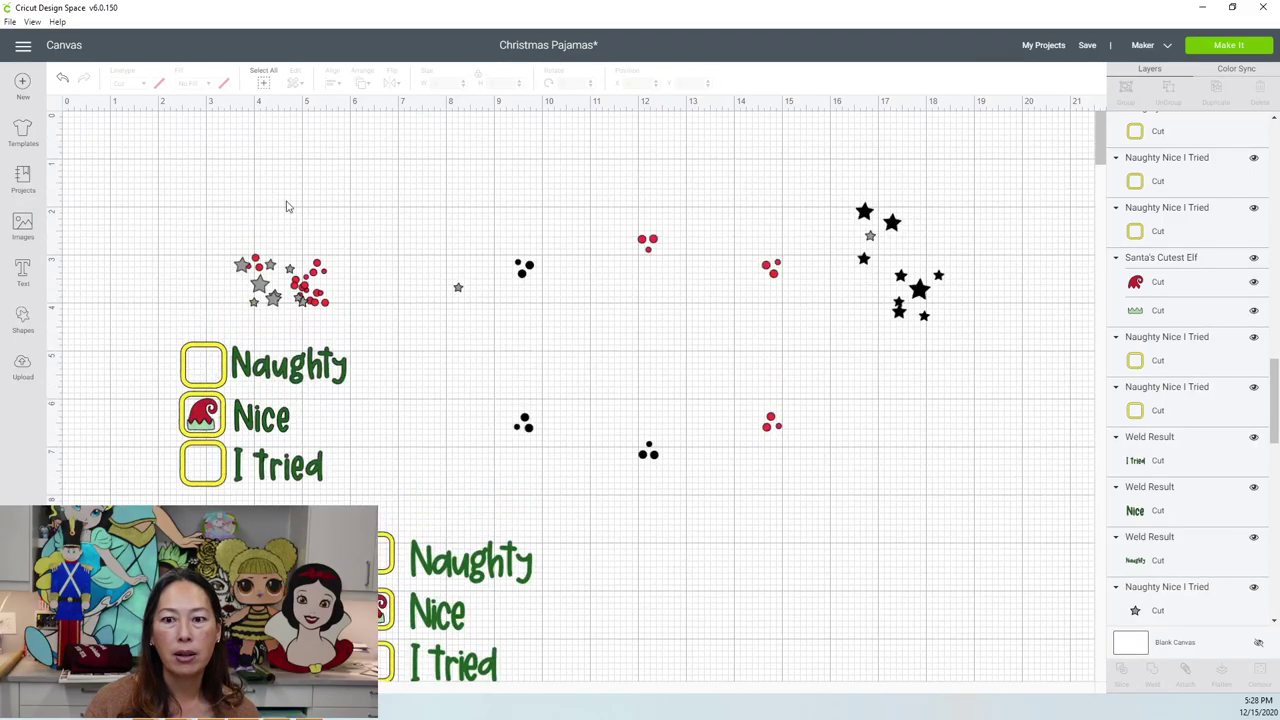
{"action": "left_click_drag", "start_coordinate": [192, 215], "coordinate": [785, 326]}
{"action": "key", "text": "Delete"}
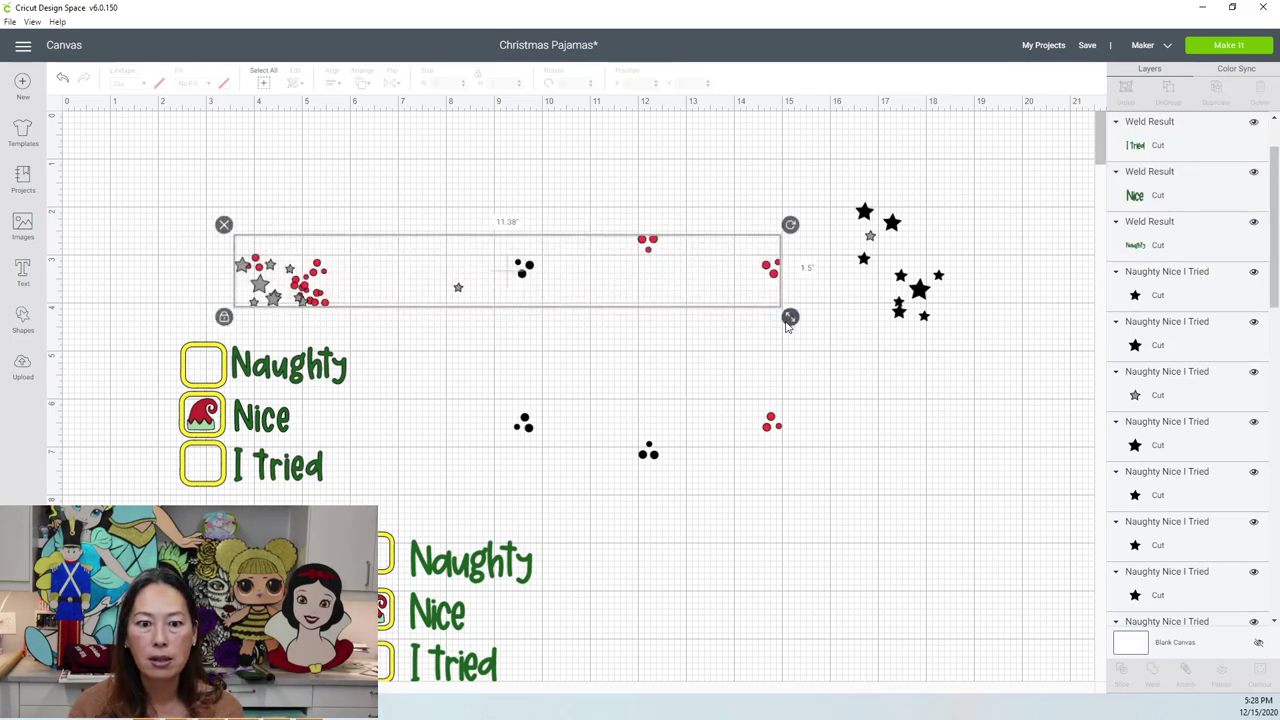
{"action": "left_click_drag", "start_coordinate": [469, 338], "coordinate": [779, 482]}
{"action": "key", "text": "Delete"}
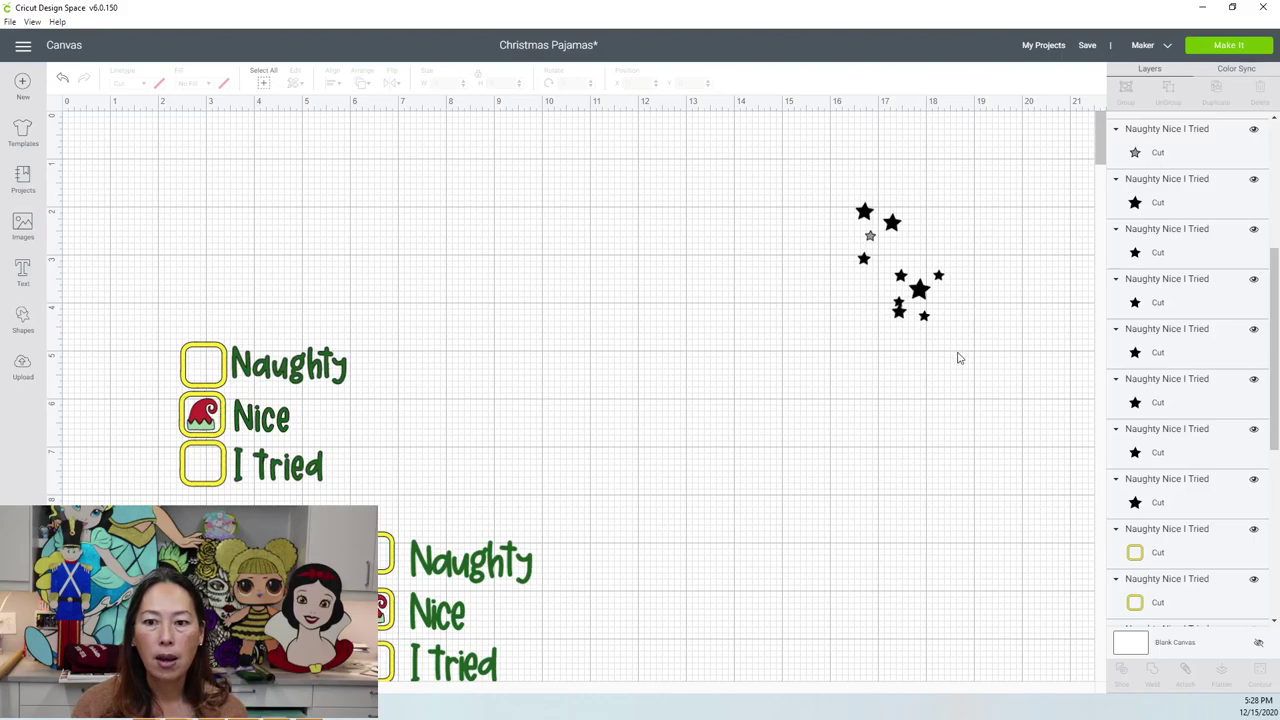
Step: Recolour the black star cluster grey, shift it toward the page middle, and add two copies
{"action": "left_click_drag", "start_coordinate": [806, 183], "coordinate": [960, 357]}
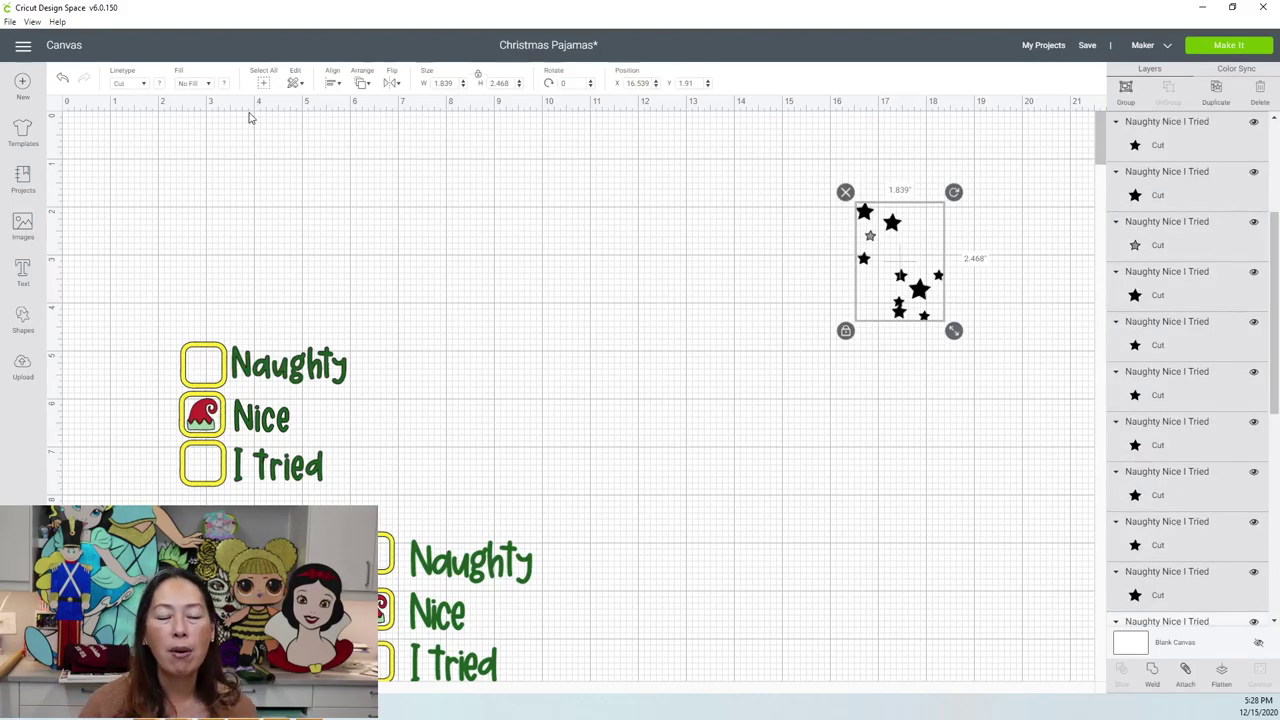
{"action": "left_click", "coordinate": [159, 85]}
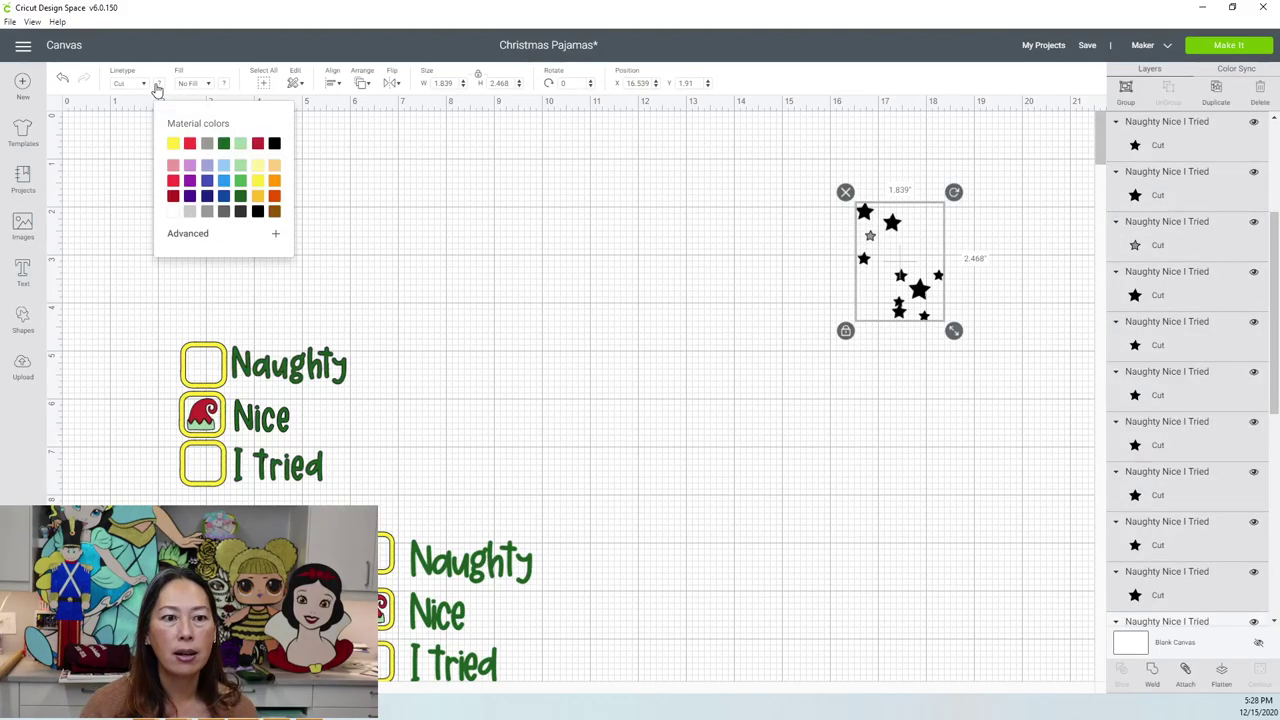
{"action": "left_click", "coordinate": [207, 145]}
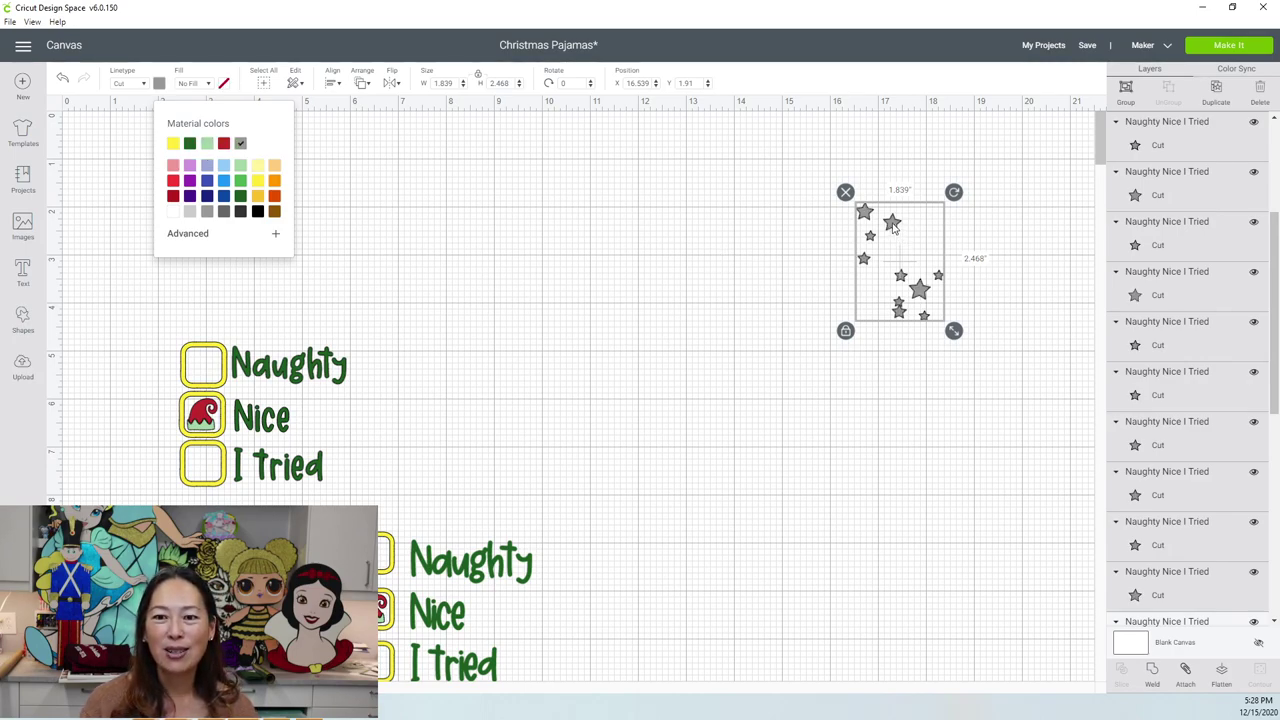
{"action": "left_click_drag", "start_coordinate": [857, 215], "coordinate": [508, 198]}
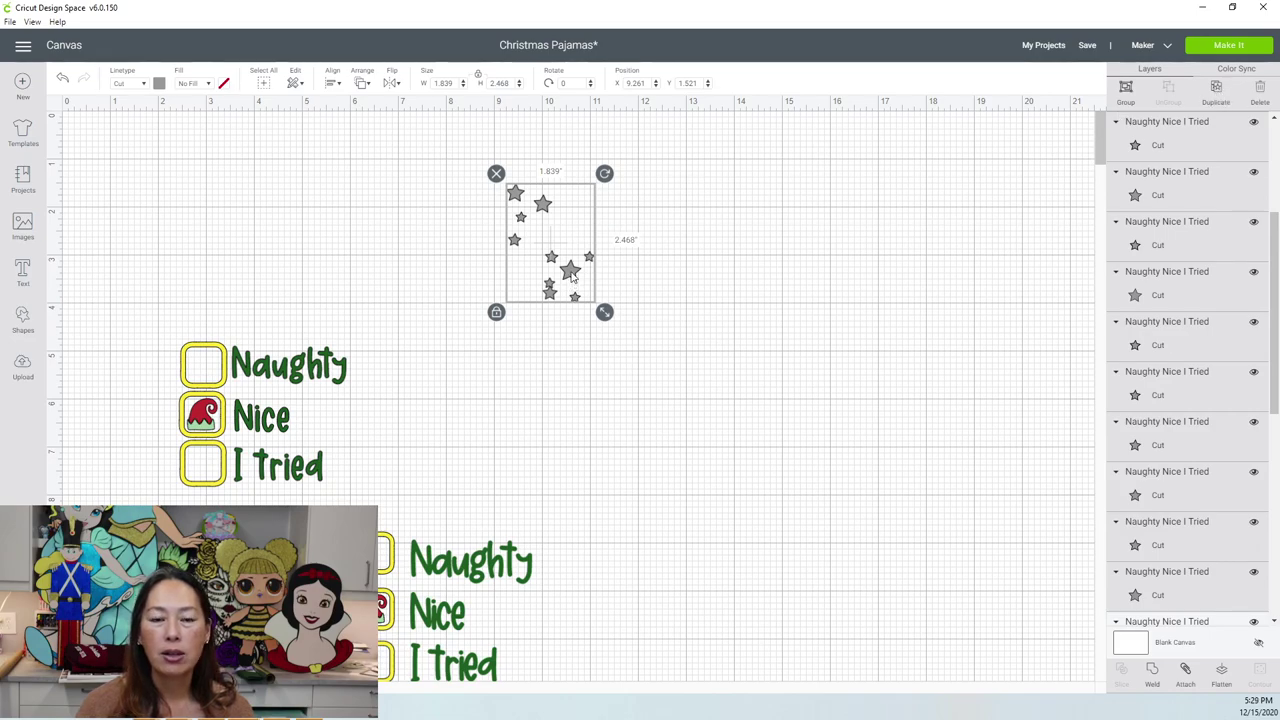
{"action": "left_click_drag", "start_coordinate": [572, 277], "coordinate": [685, 276]}
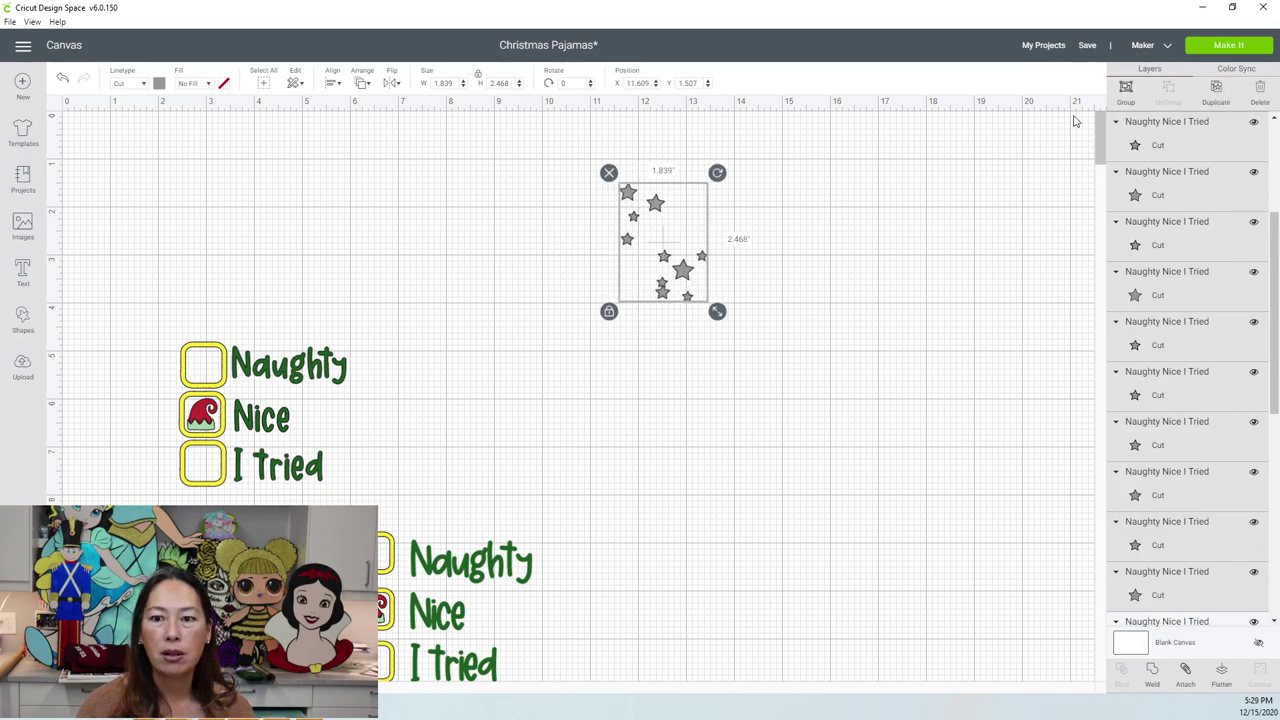
{"action": "left_click", "coordinate": [1224, 90]}
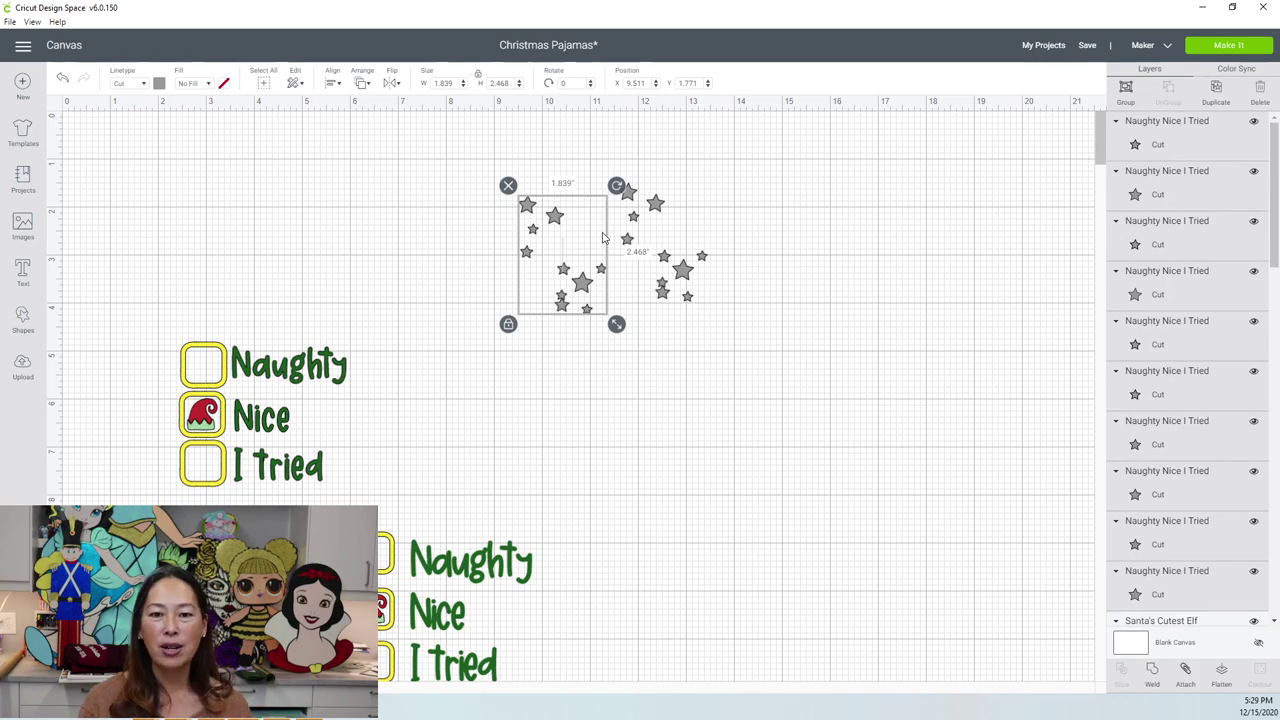
{"action": "key", "text": "ctrl+d"}
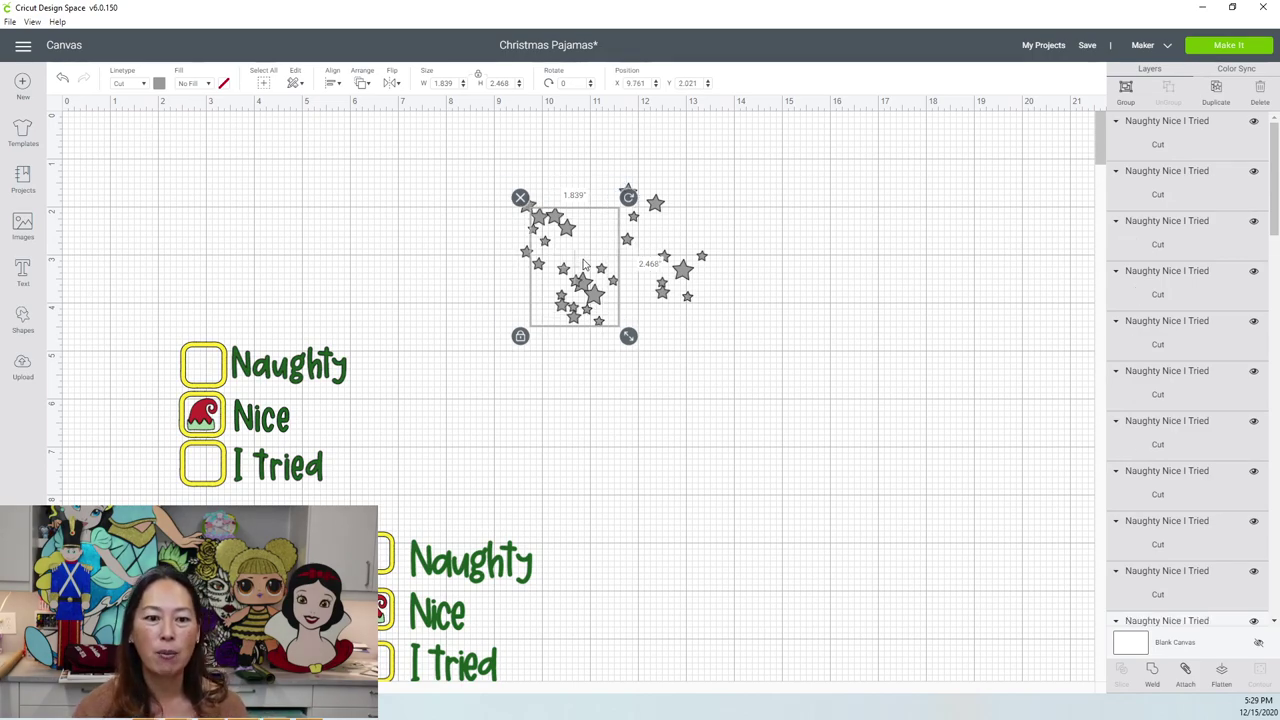
{"action": "scroll", "coordinate": [549, 400], "scroll_direction": "down", "scroll_amount": 5}
Step: Duplicate the lower checkbox set beside the original and move its elf hat into the Naughty box
{"action": "left_click", "coordinate": [520, 472]}
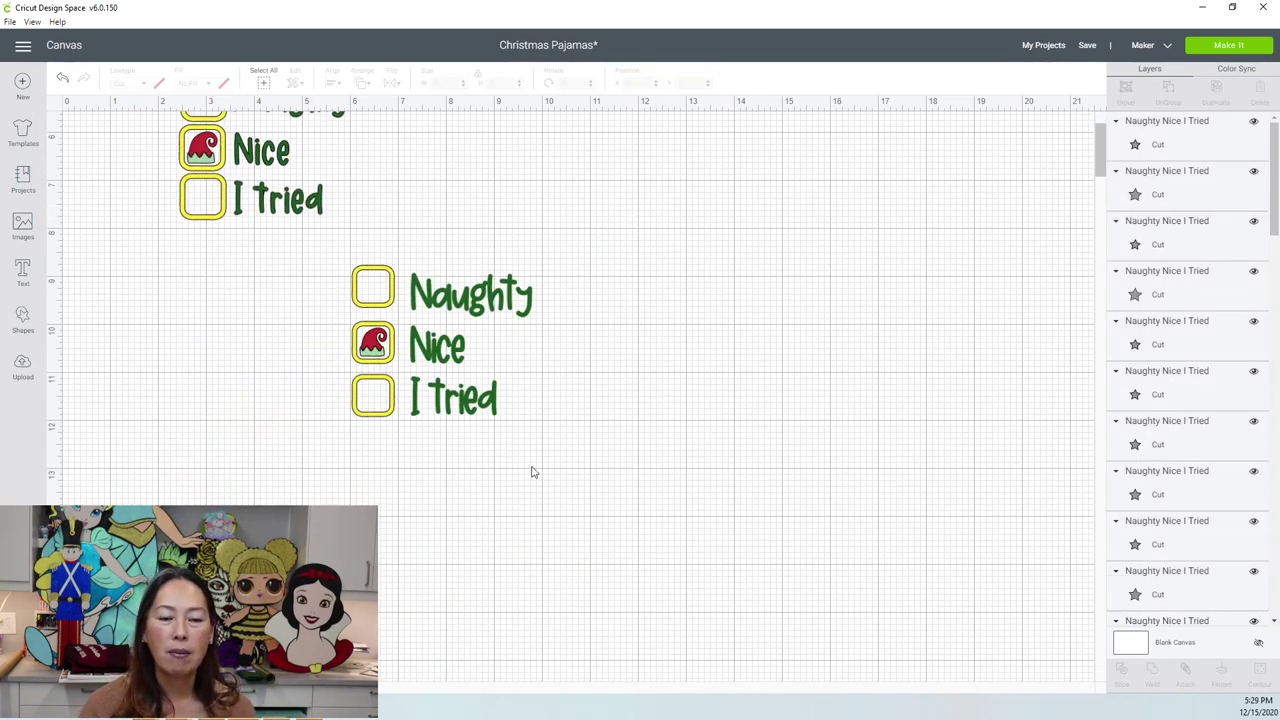
{"action": "left_click_drag", "start_coordinate": [598, 464], "coordinate": [331, 266]}
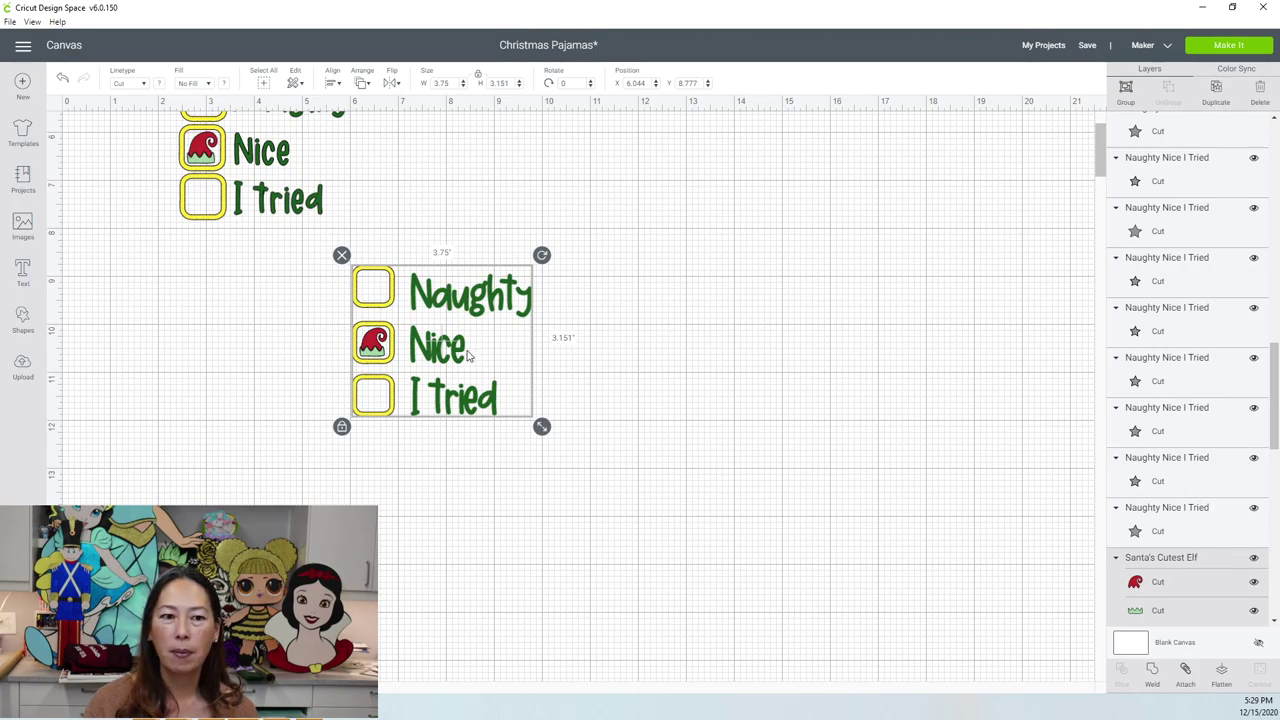
{"action": "key", "text": "ctrl+d"}
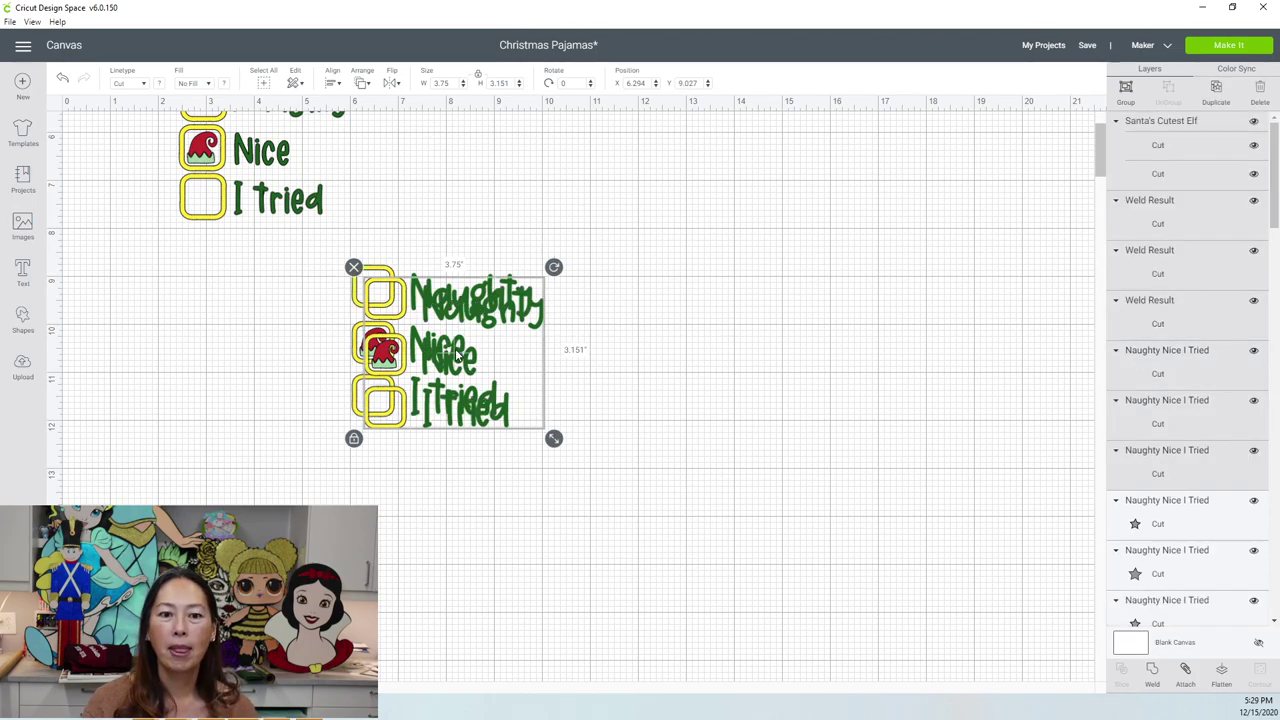
{"action": "left_click_drag", "start_coordinate": [468, 355], "coordinate": [569, 289]}
{"action": "left_click", "coordinate": [814, 360]}
{"action": "left_click", "coordinate": [572, 348]}
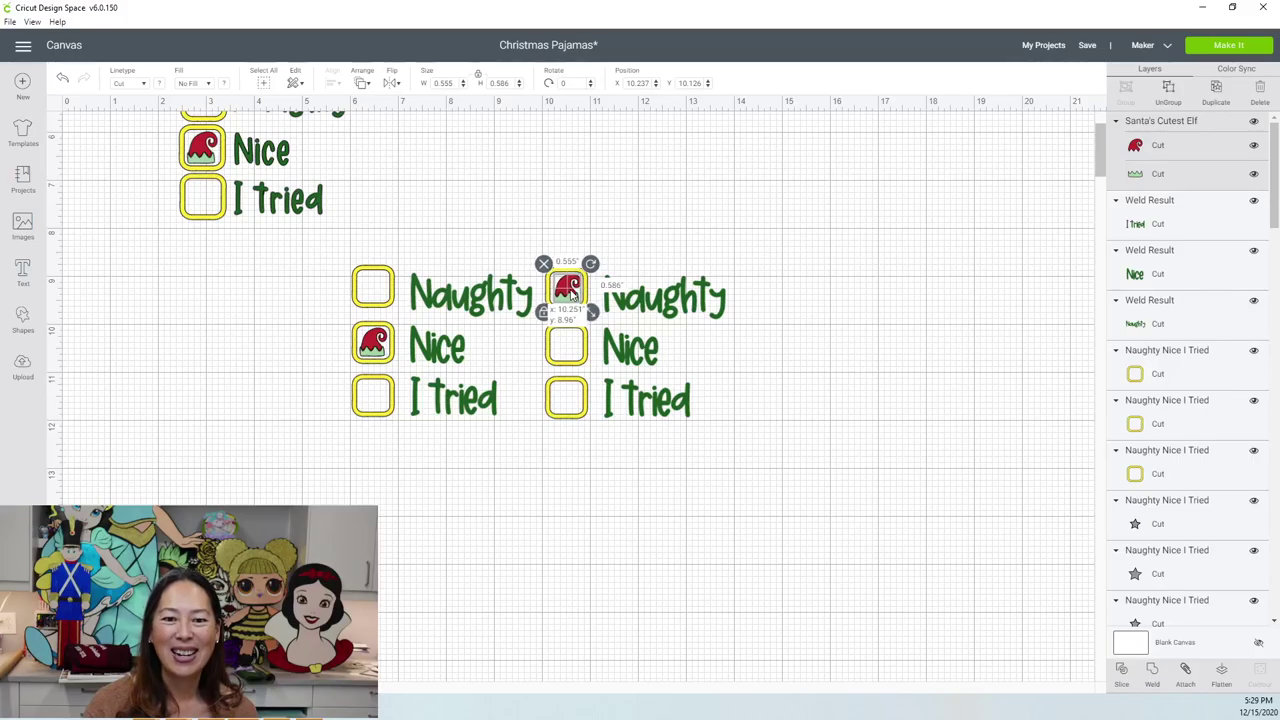
{"action": "left_click", "coordinate": [294, 424]}
Step: Remove the two right-hand checklist copies, leaving the single elf-hat Naughty/Nice/I Tried set
{"action": "scroll", "coordinate": [294, 410], "scroll_direction": "up", "scroll_amount": 3}
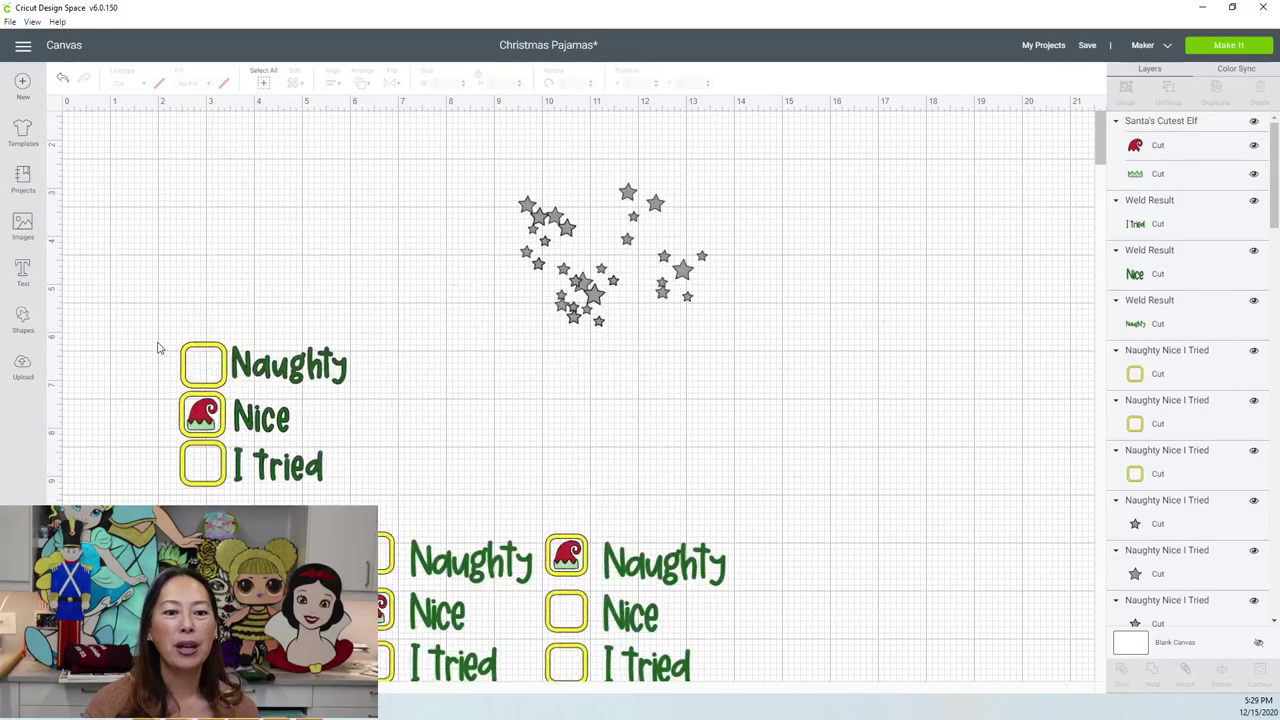
{"action": "left_click_drag", "start_coordinate": [165, 330], "coordinate": [367, 489]}
{"action": "scroll", "coordinate": [365, 490], "scroll_direction": "down", "scroll_amount": 3}
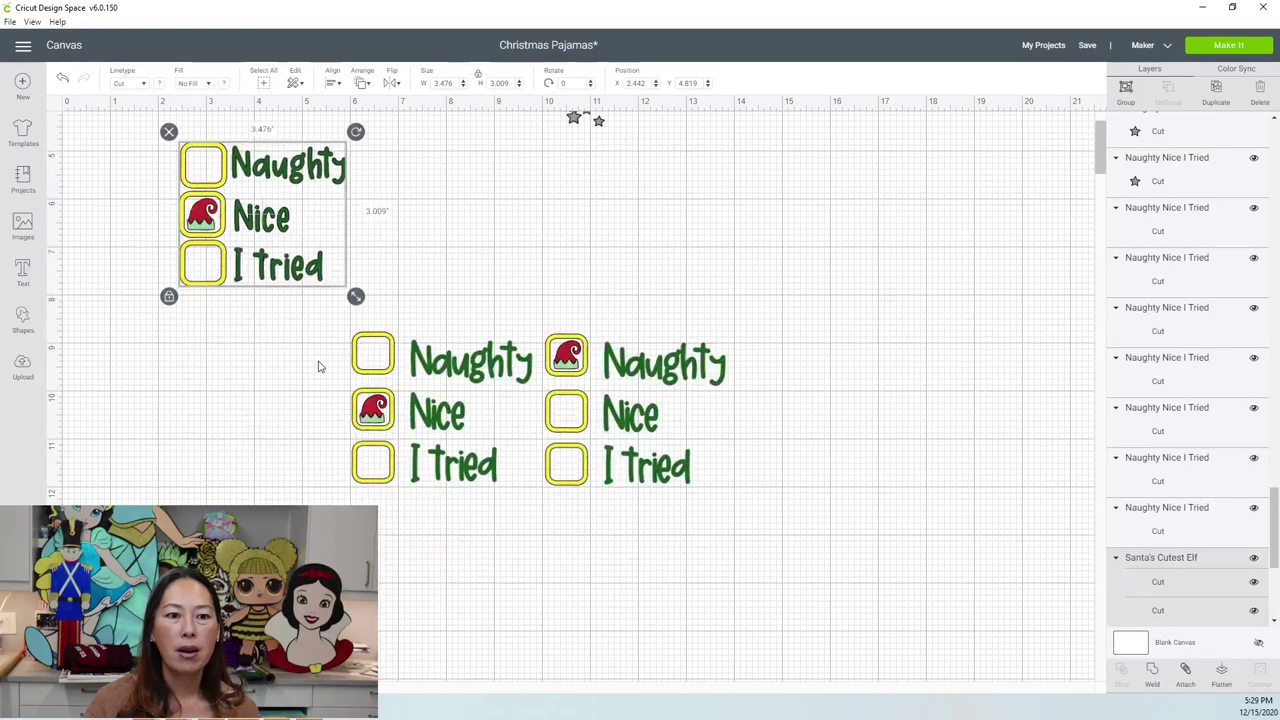
{"action": "left_click_drag", "start_coordinate": [289, 300], "coordinate": [251, 480]}
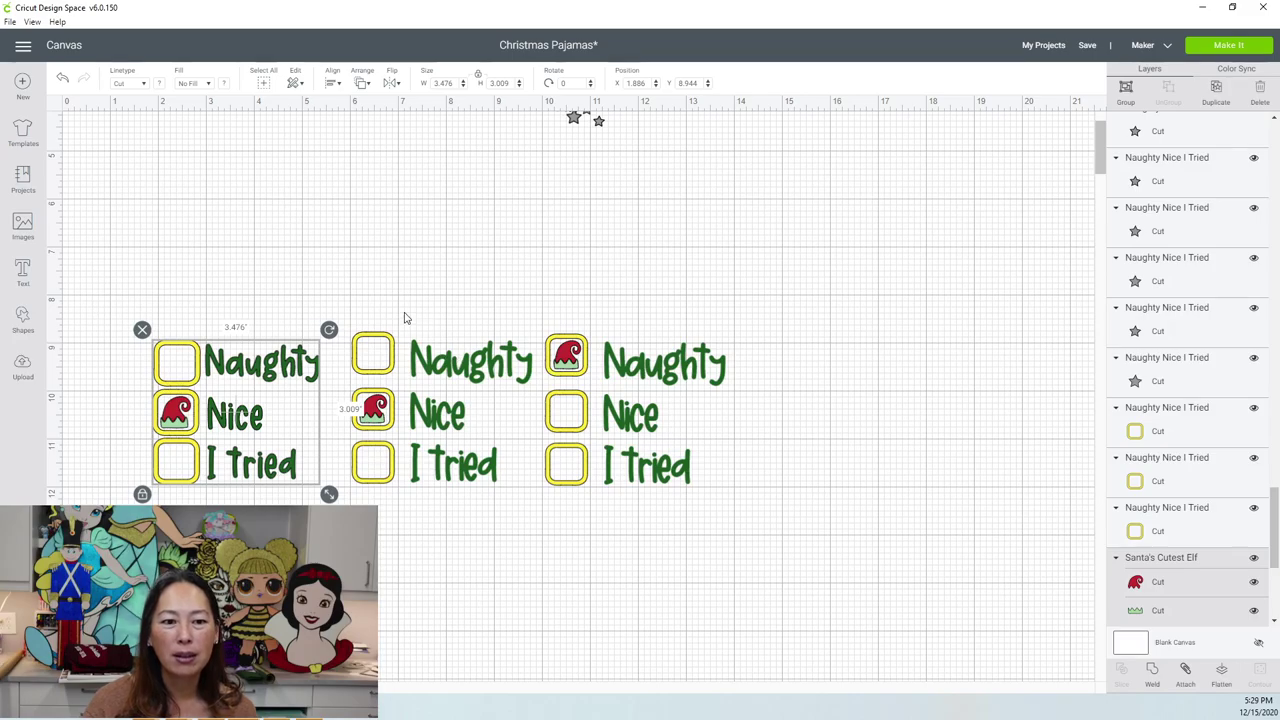
{"action": "left_click_drag", "start_coordinate": [363, 298], "coordinate": [481, 530]}
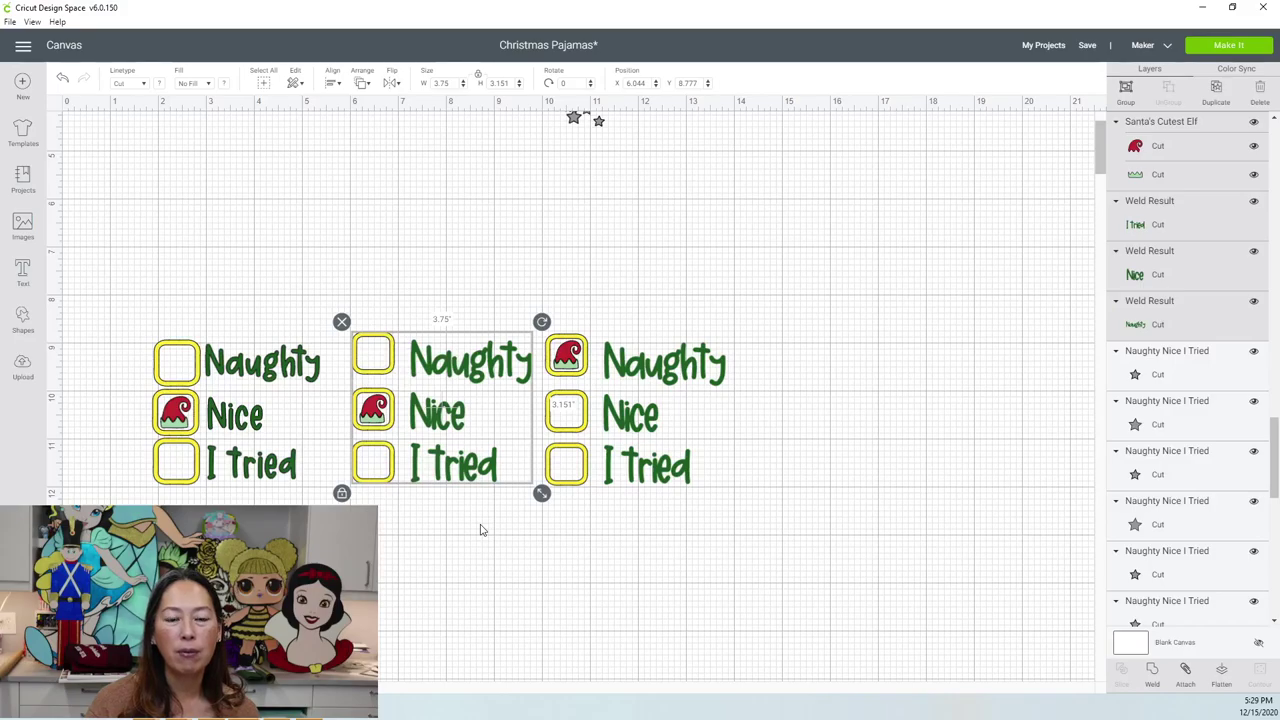
{"action": "left_click", "coordinate": [392, 257]}
{"action": "left_click_drag", "start_coordinate": [352, 250], "coordinate": [785, 578]}
{"action": "key", "text": "Delete"}
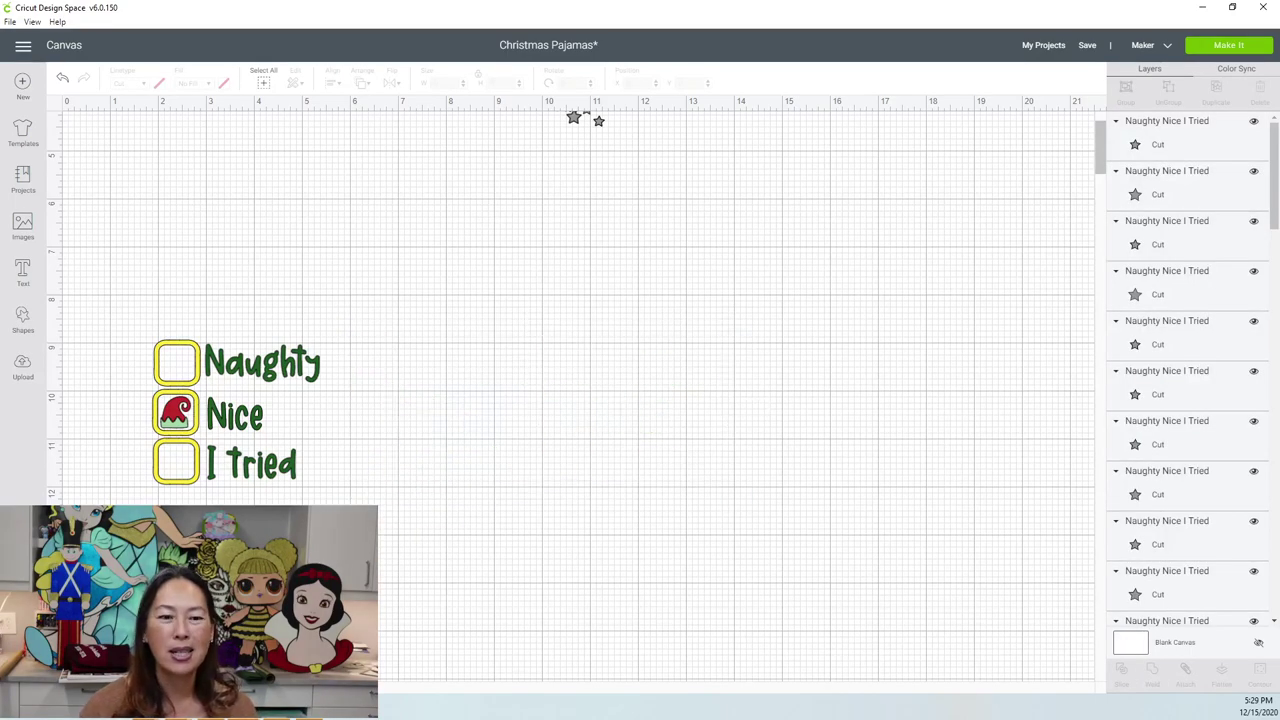
{"action": "left_click_drag", "start_coordinate": [105, 295], "coordinate": [378, 505]}
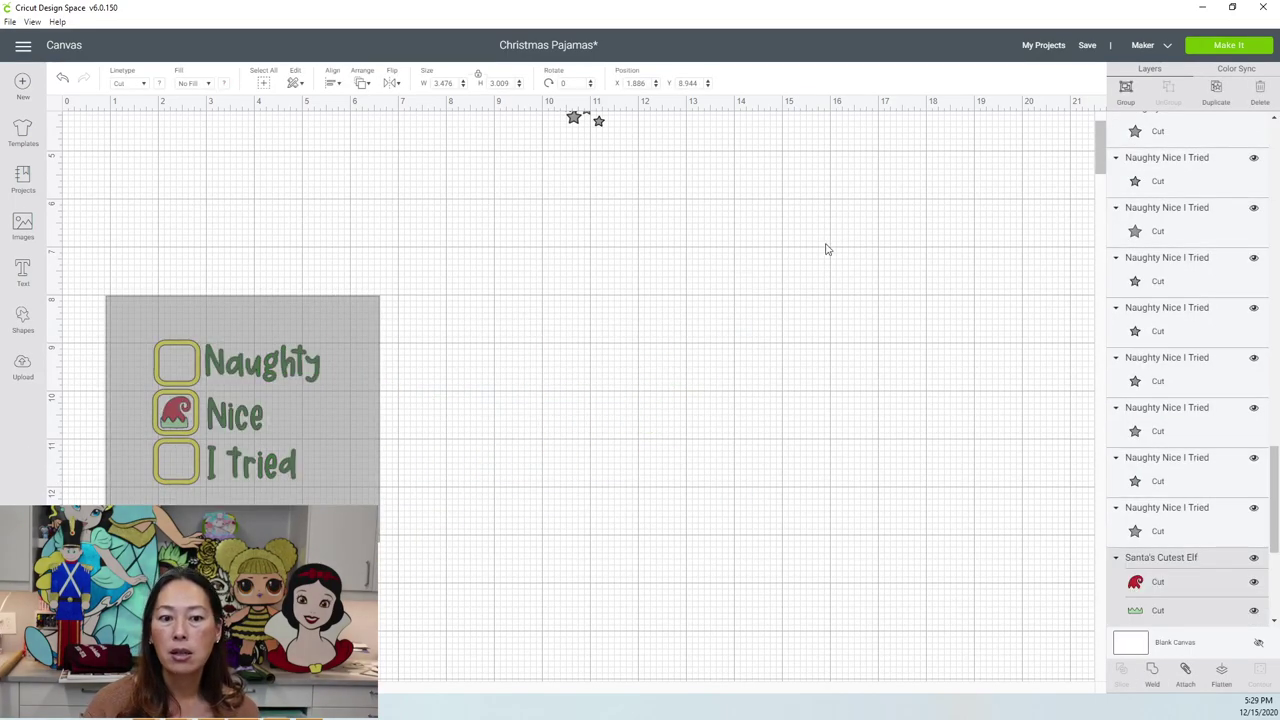
{"action": "left_click", "coordinate": [606, 362]}
Step: Delete the right-hand and lower grey star clusters
{"action": "scroll", "coordinate": [606, 362], "scroll_direction": "up", "scroll_amount": 5}
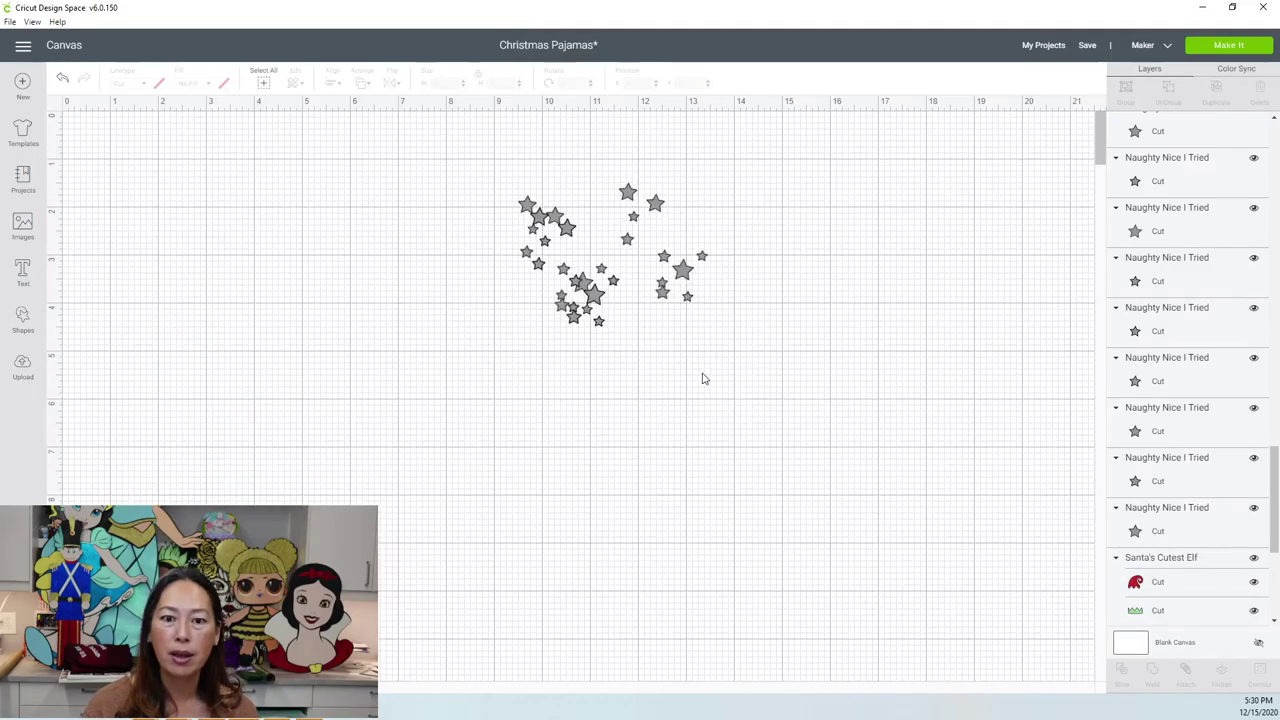
{"action": "left_click_drag", "start_coordinate": [836, 364], "coordinate": [625, 175]}
{"action": "key", "text": "Delete"}
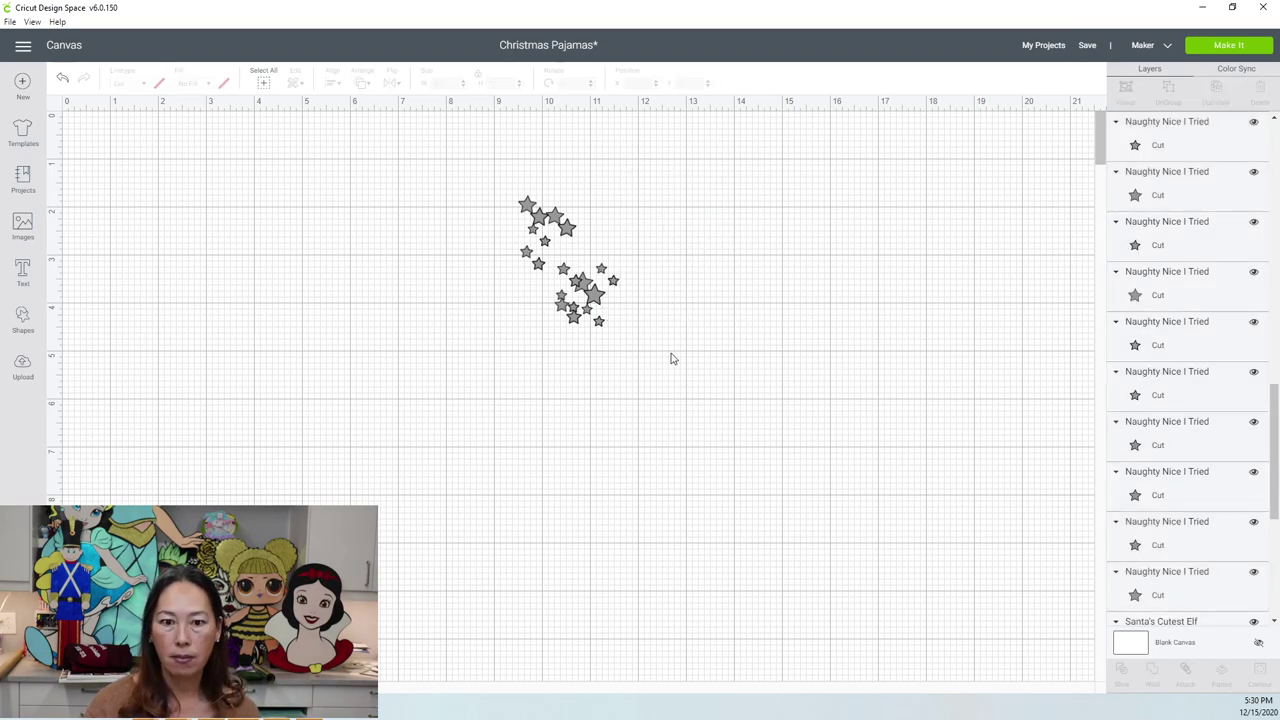
{"action": "left_click_drag", "start_coordinate": [671, 354], "coordinate": [546, 286]}
{"action": "key", "text": "Delete"}
Step: Move the whole Naughty/Nice/I Tried checklist up beside the remaining stars
{"action": "scroll", "coordinate": [150, 430], "scroll_direction": "down", "scroll_amount": 5}
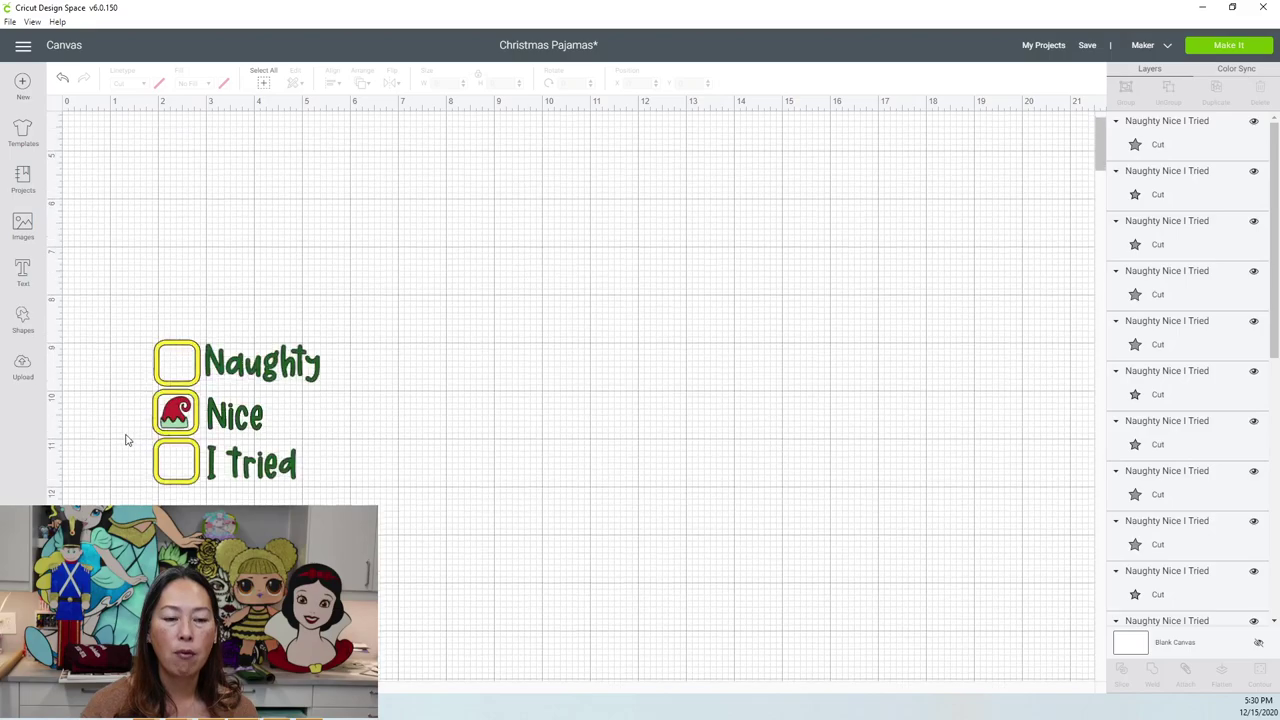
{"action": "left_click_drag", "start_coordinate": [116, 320], "coordinate": [374, 506]}
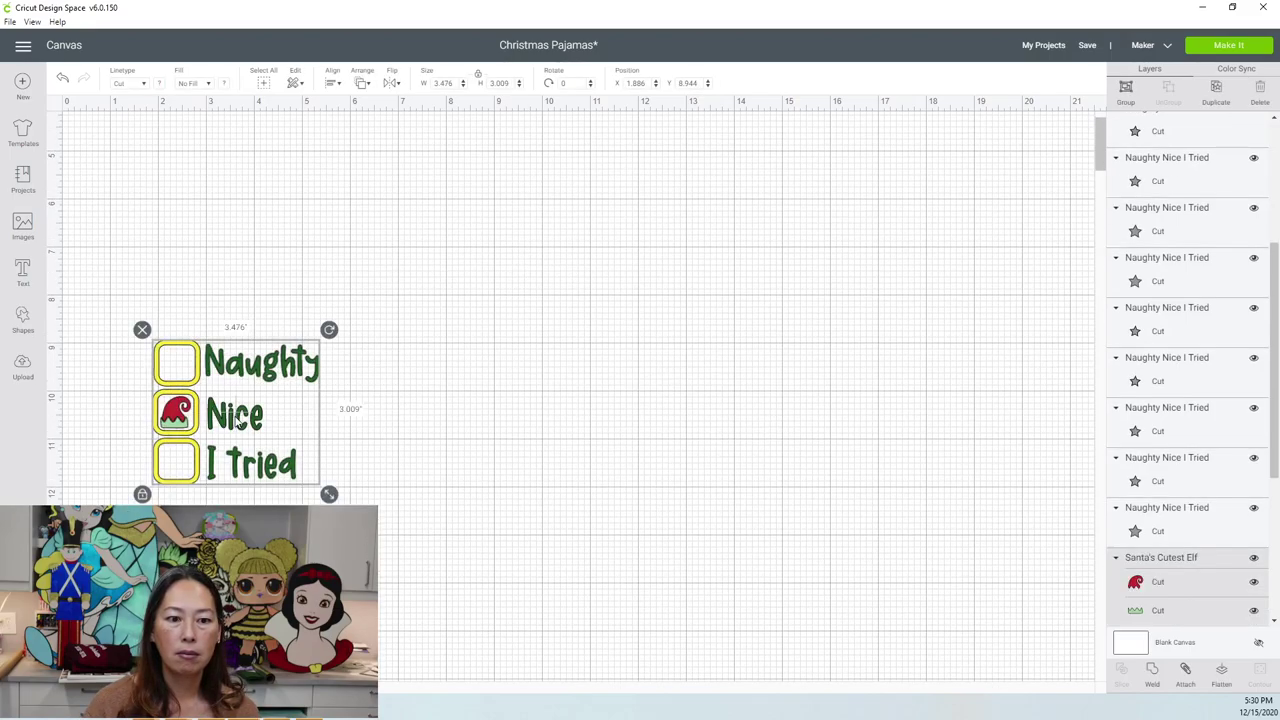
{"action": "left_click_drag", "start_coordinate": [240, 422], "coordinate": [375, 273]}
{"action": "scroll", "coordinate": [372, 290], "scroll_direction": "up", "scroll_amount": 4}
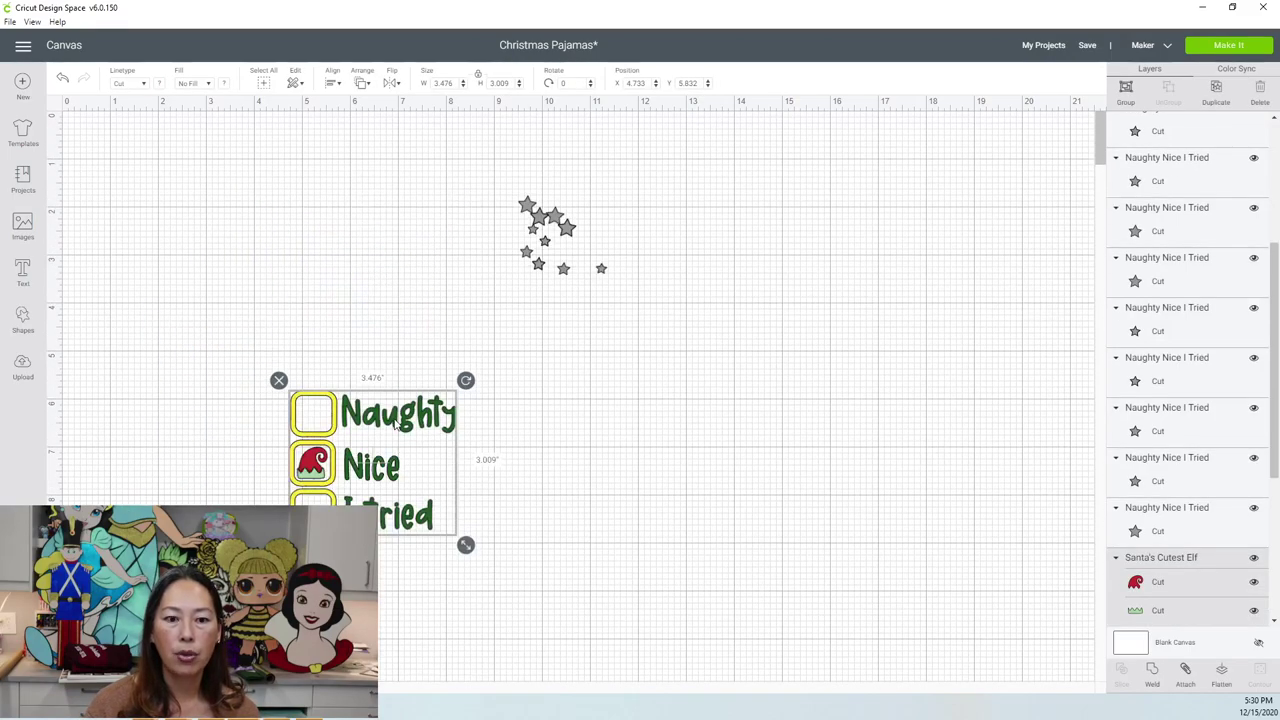
{"action": "left_click_drag", "start_coordinate": [396, 423], "coordinate": [419, 266]}
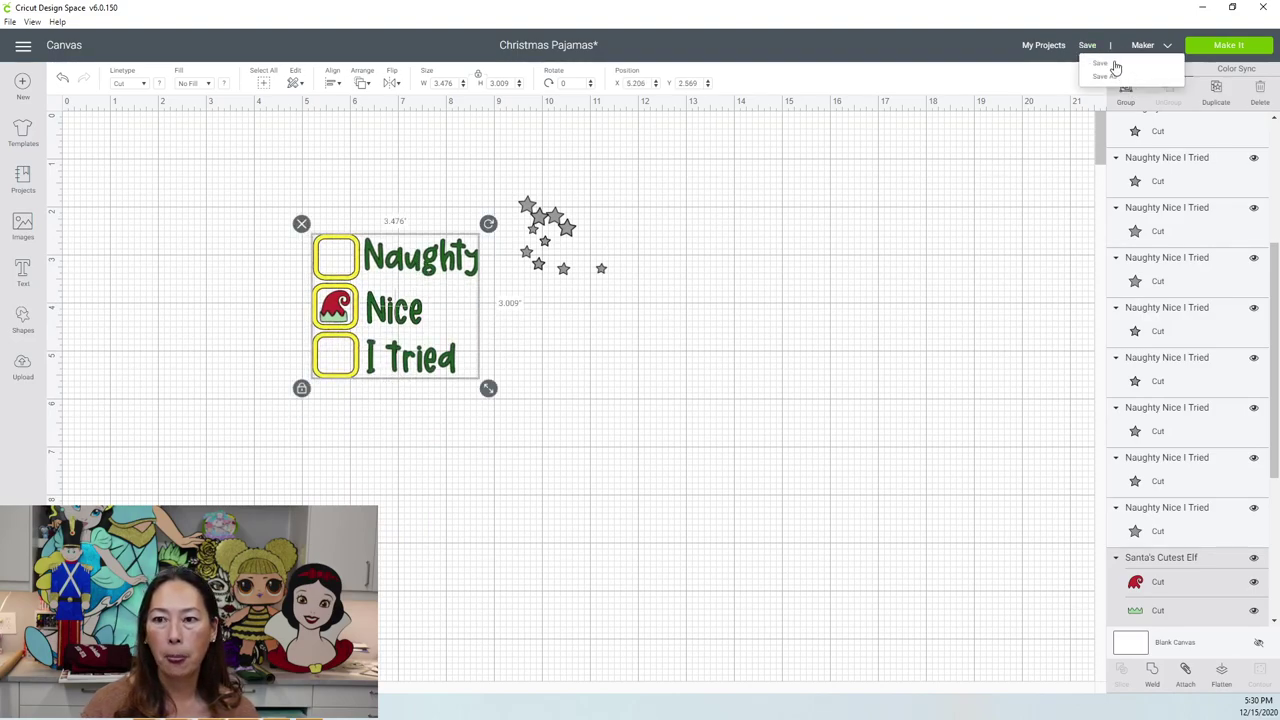
Step: Save the Christmas Pajamas project and clear the checklist selection
{"action": "left_click", "coordinate": [1115, 62]}
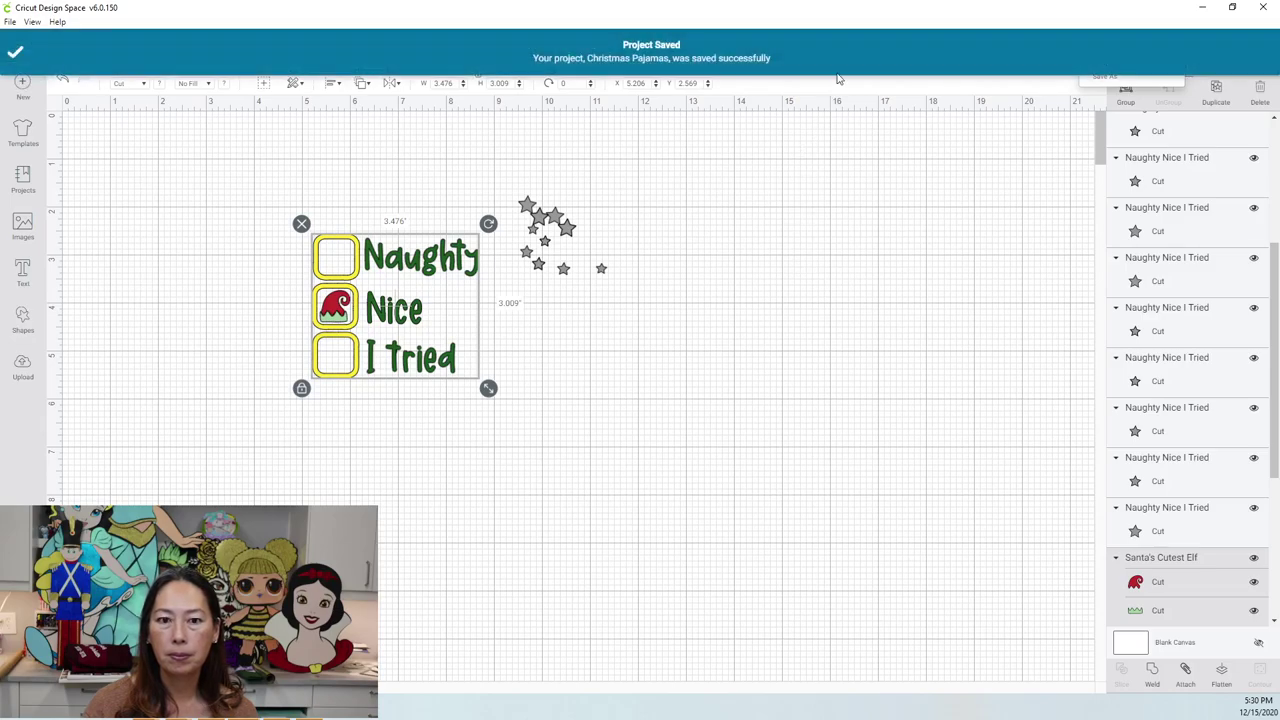
{"action": "left_click", "coordinate": [875, 368]}
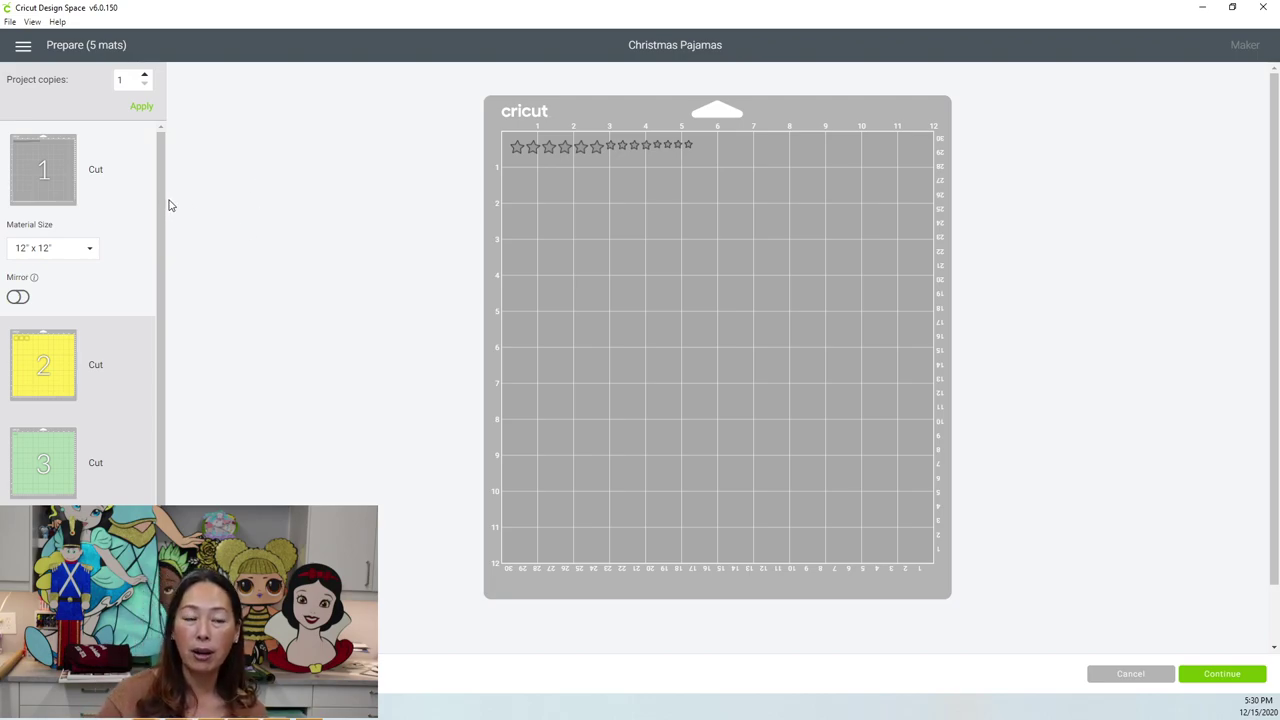
Step: Change the Project copies value to 3 and apply it
{"action": "left_click_drag", "start_coordinate": [137, 78], "coordinate": [104, 82]}
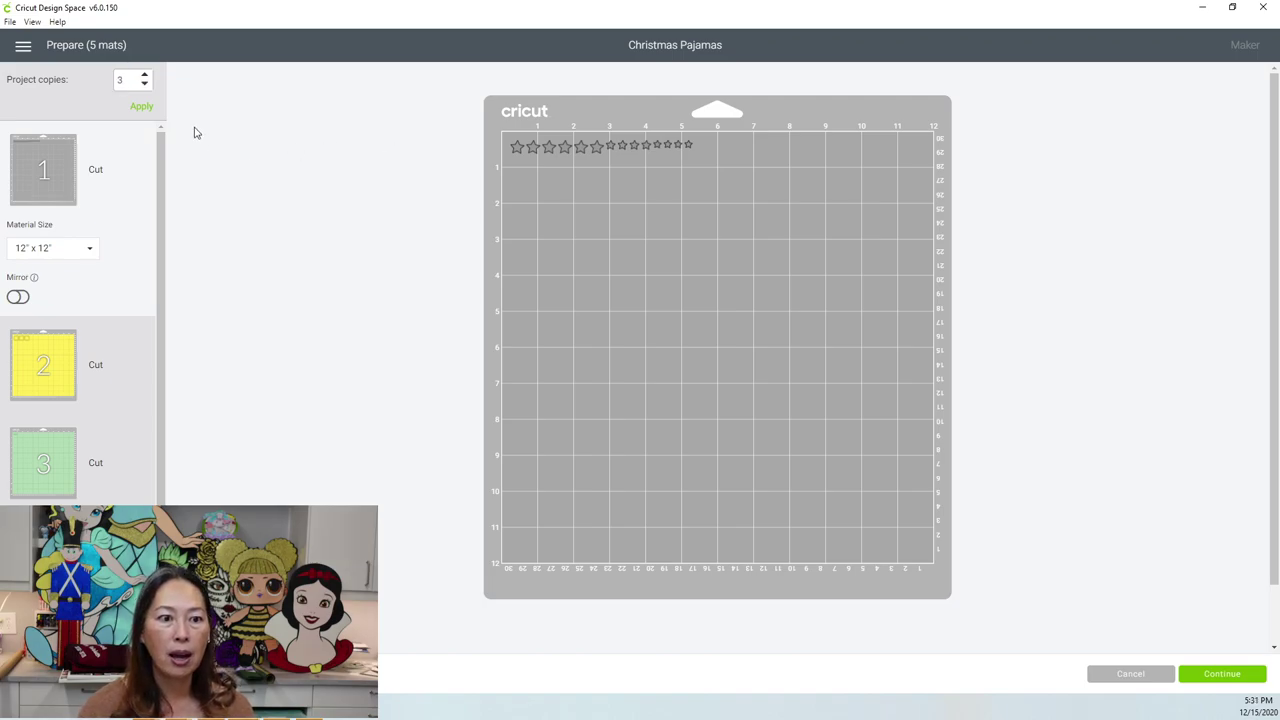
{"action": "left_click", "coordinate": [146, 108]}
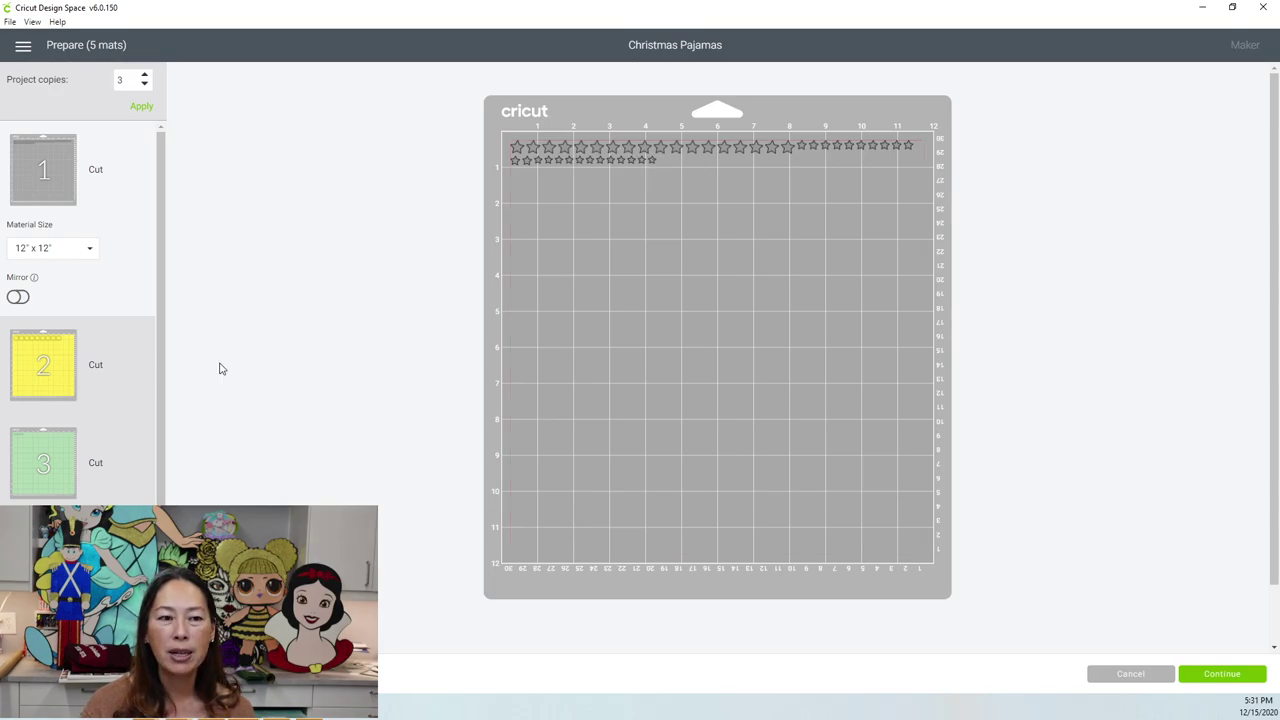
Step: Review the yellow, light green and dark green mats, moving one hat-trim piece below the others
{"action": "left_click", "coordinate": [43, 365]}
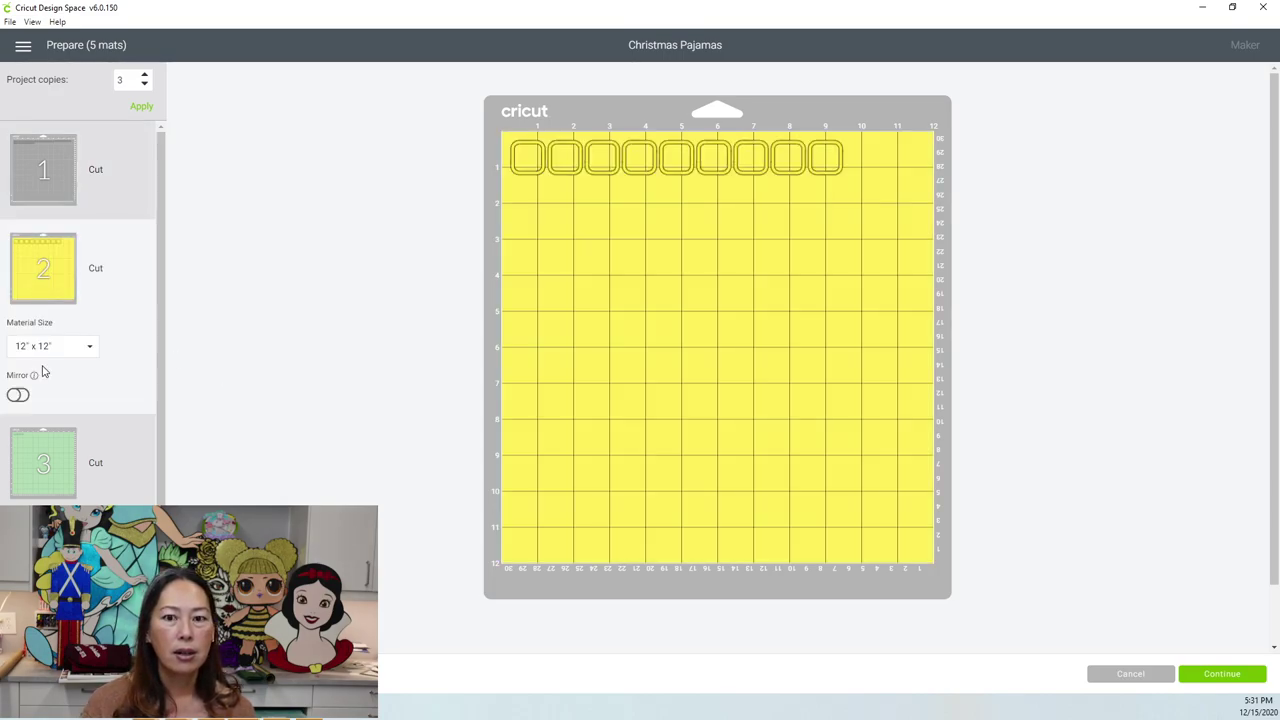
{"action": "scroll", "coordinate": [43, 371], "scroll_direction": "down", "scroll_amount": 2}
{"action": "left_click", "coordinate": [40, 396]}
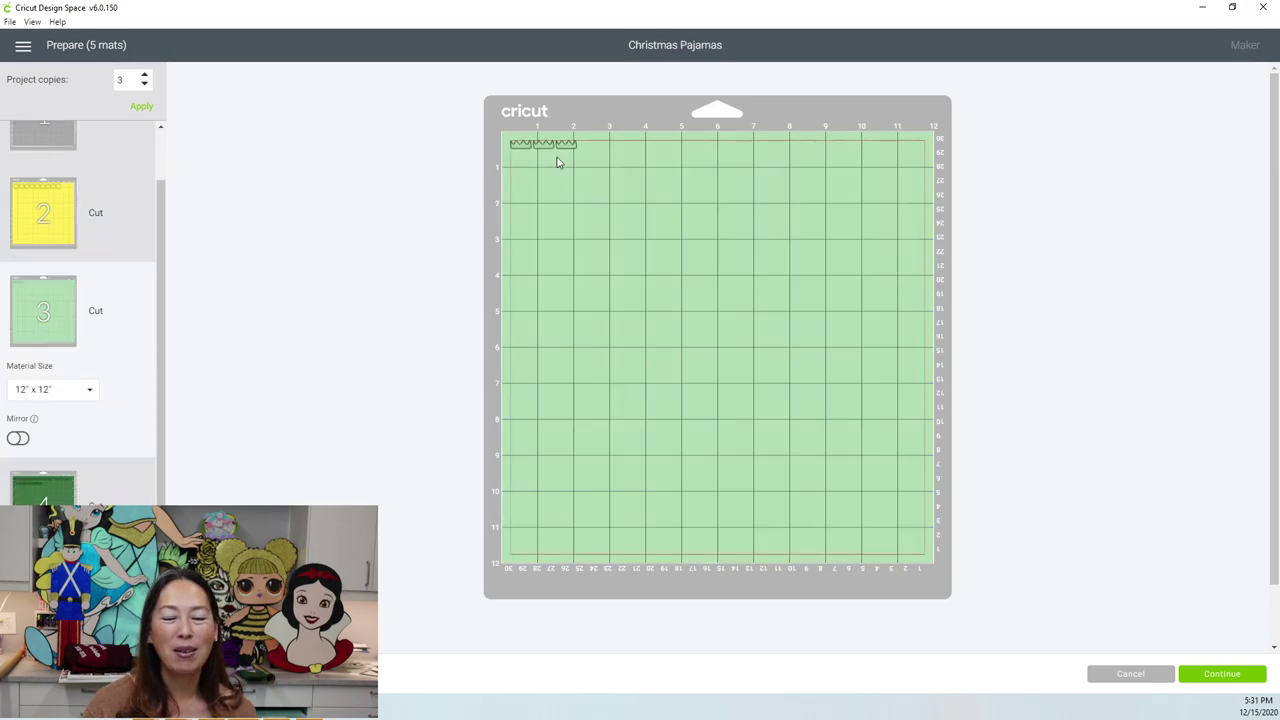
{"action": "left_click_drag", "start_coordinate": [543, 147], "coordinate": [510, 179]}
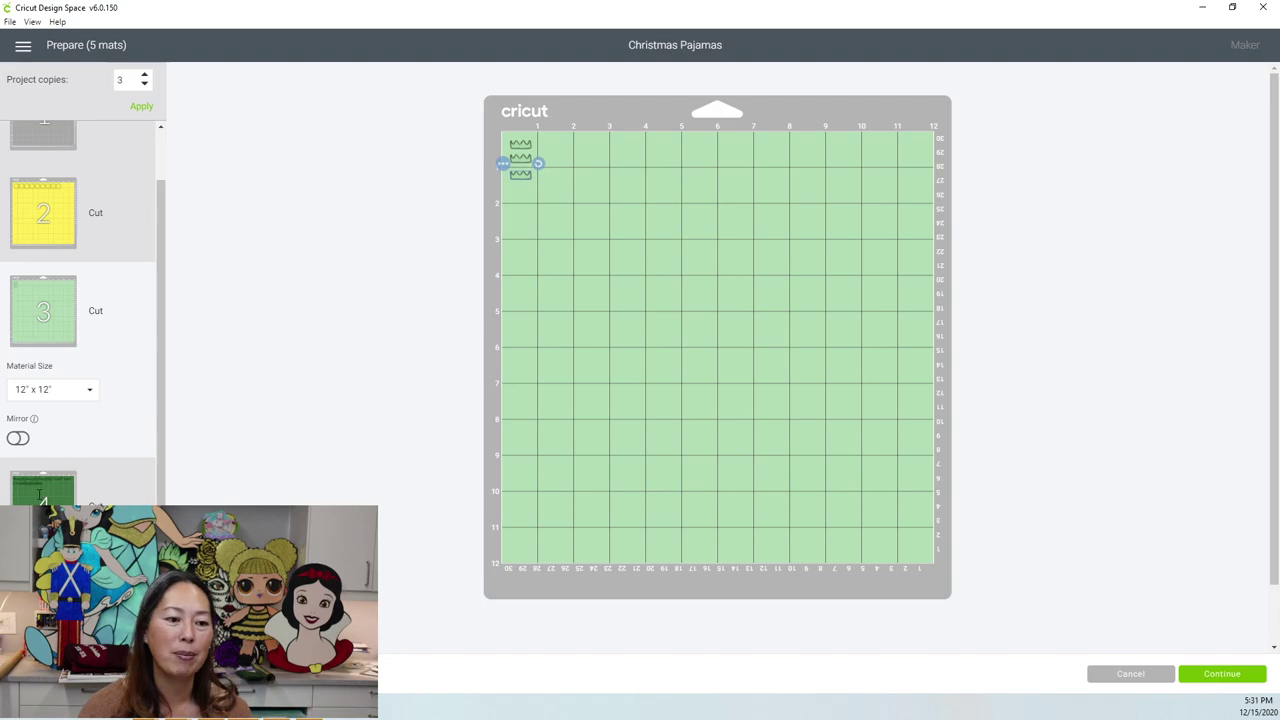
{"action": "left_click", "coordinate": [41, 492]}
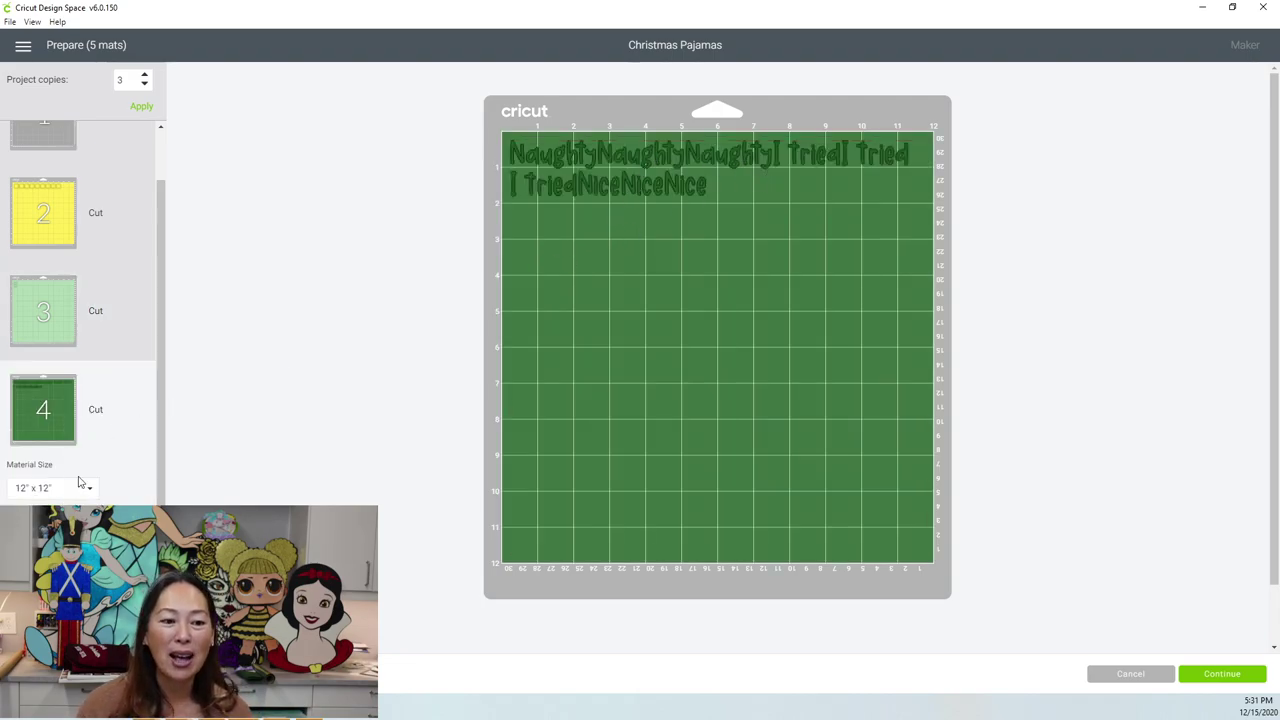
Step: Turn on Mirror for the light green hat-trim mat and the grey star mat
{"action": "left_click", "coordinate": [30, 302]}
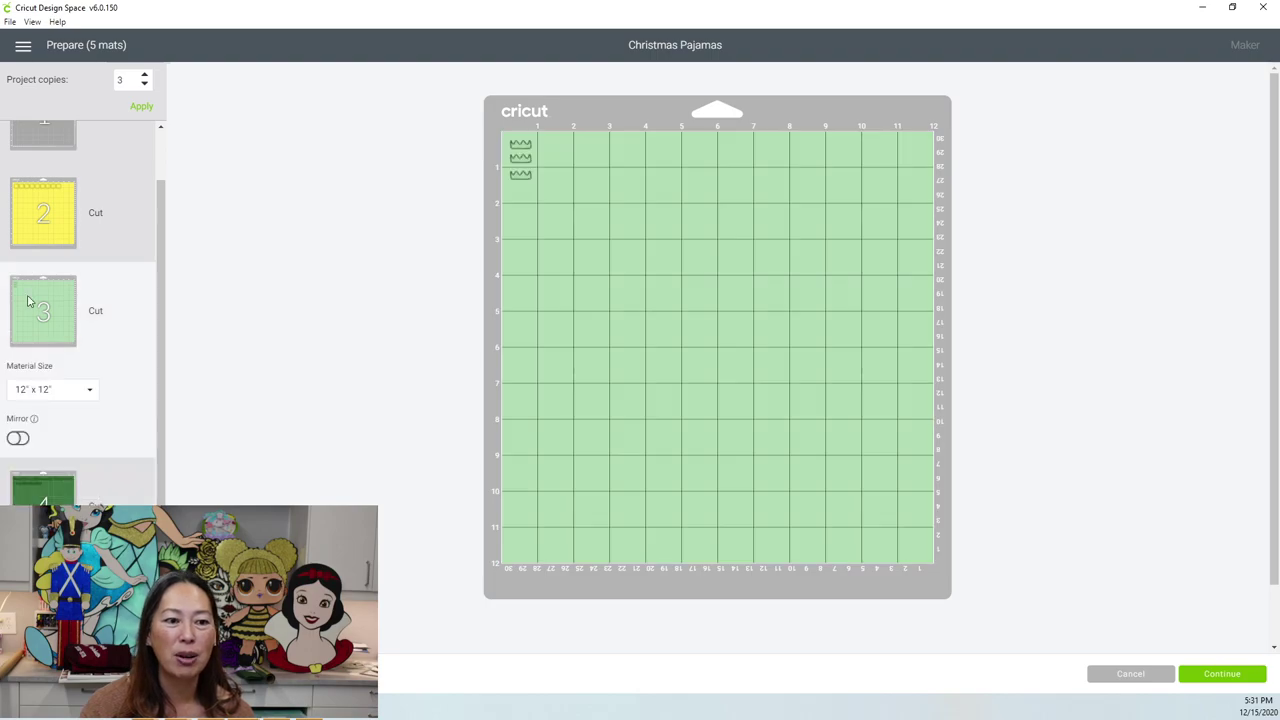
{"action": "left_click", "coordinate": [20, 438]}
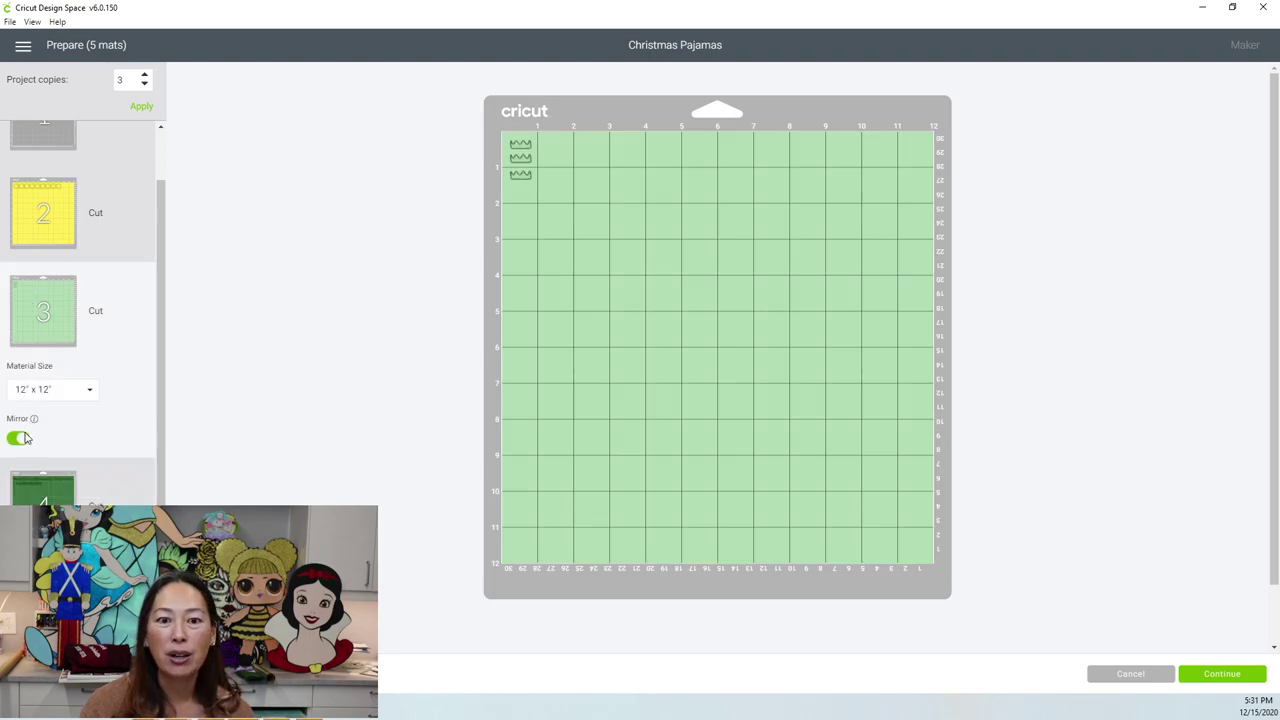
{"action": "scroll", "coordinate": [52, 308], "scroll_direction": "up", "scroll_amount": 1}
{"action": "left_click", "coordinate": [52, 300]}
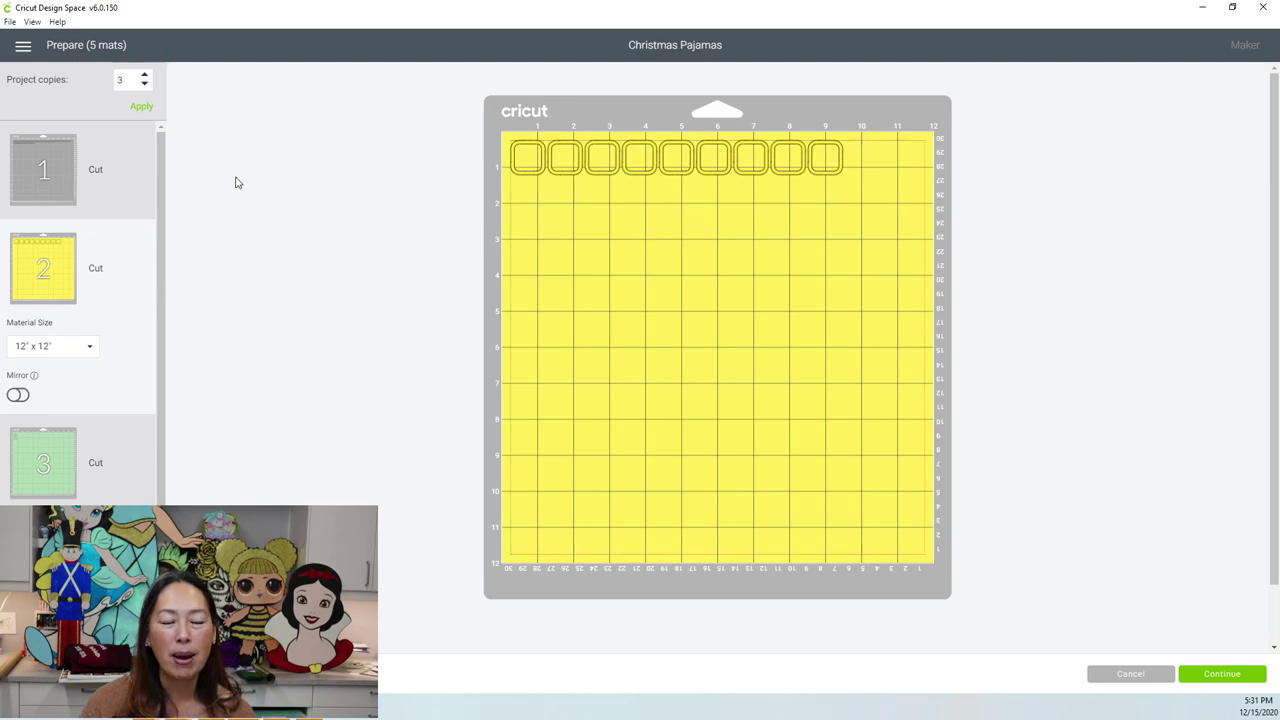
{"action": "left_click", "coordinate": [40, 195]}
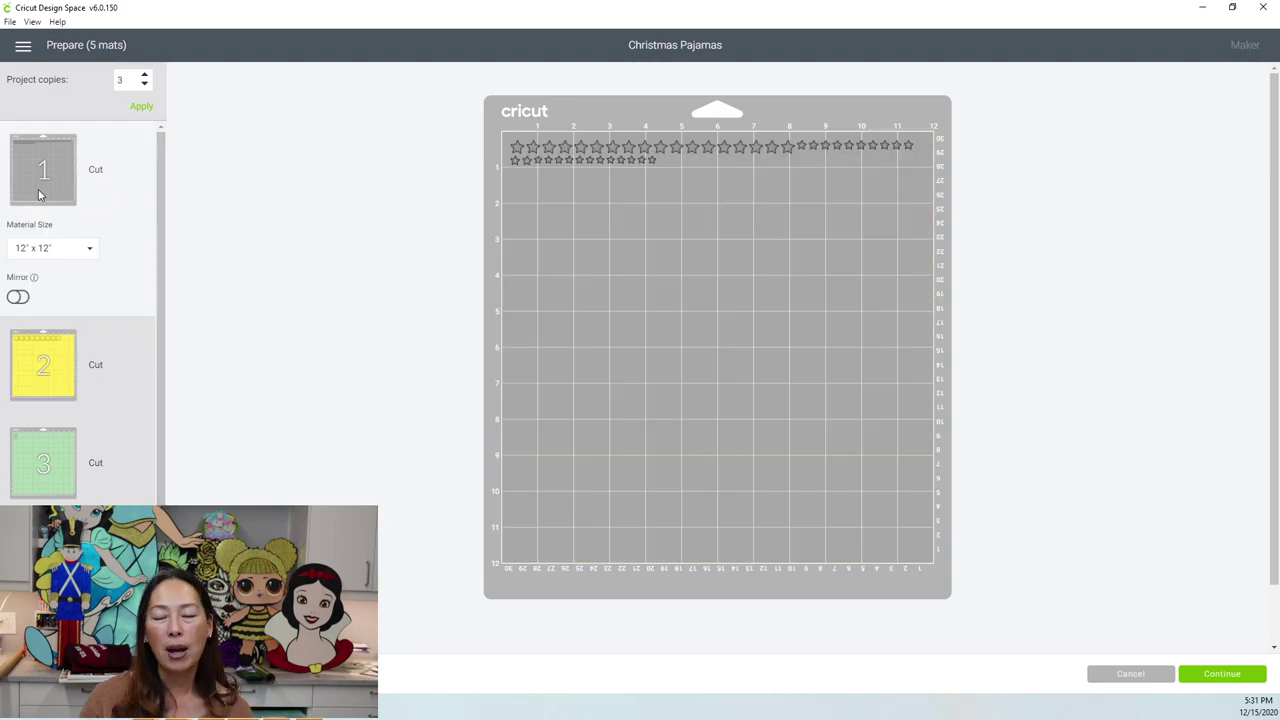
{"action": "left_click", "coordinate": [22, 298]}
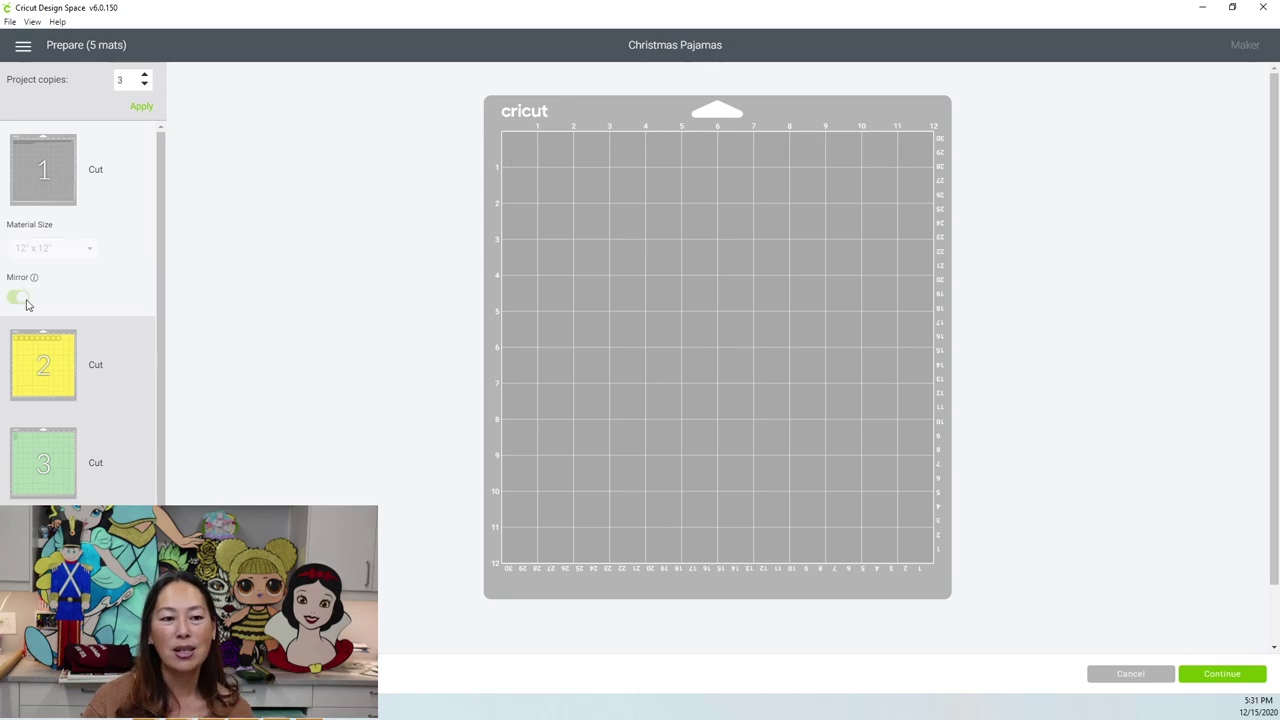
Step: Mirror the yellow box mat, then check the dark green text and red elf hat mats
{"action": "left_click", "coordinate": [48, 395]}
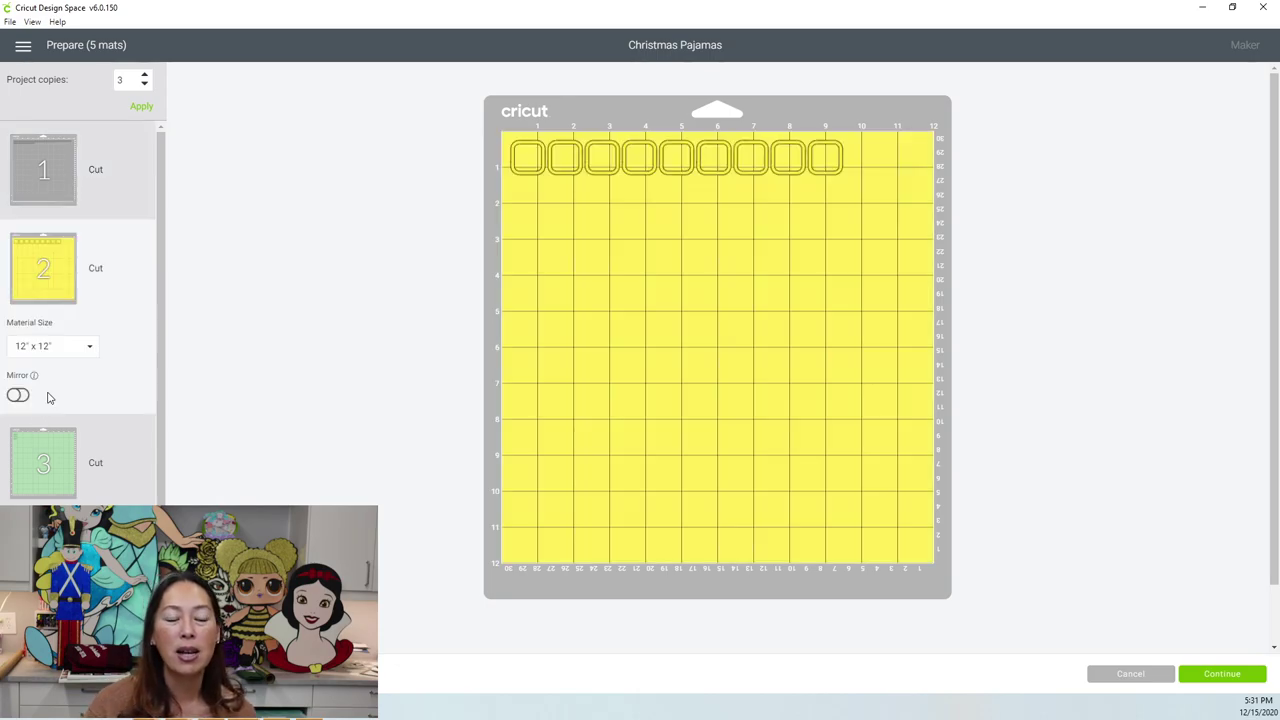
{"action": "left_click", "coordinate": [20, 395]}
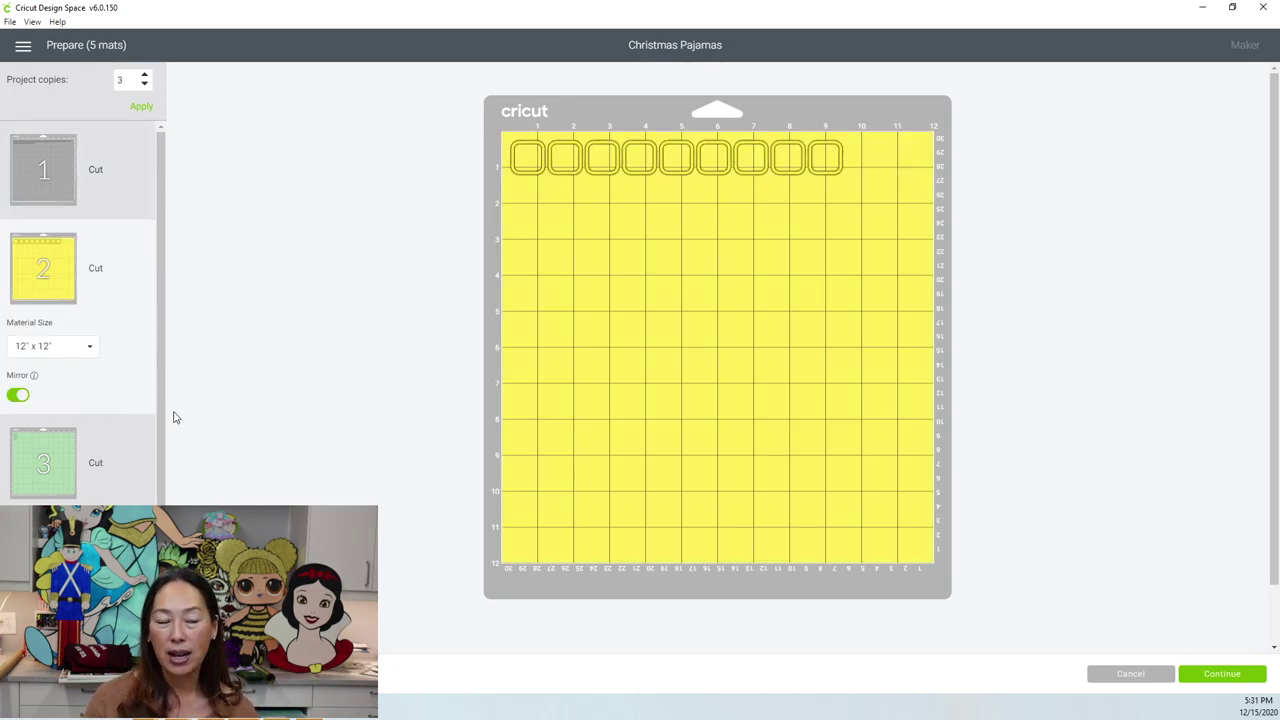
{"action": "scroll", "coordinate": [86, 394], "scroll_direction": "down", "scroll_amount": 1}
{"action": "left_click", "coordinate": [50, 428]}
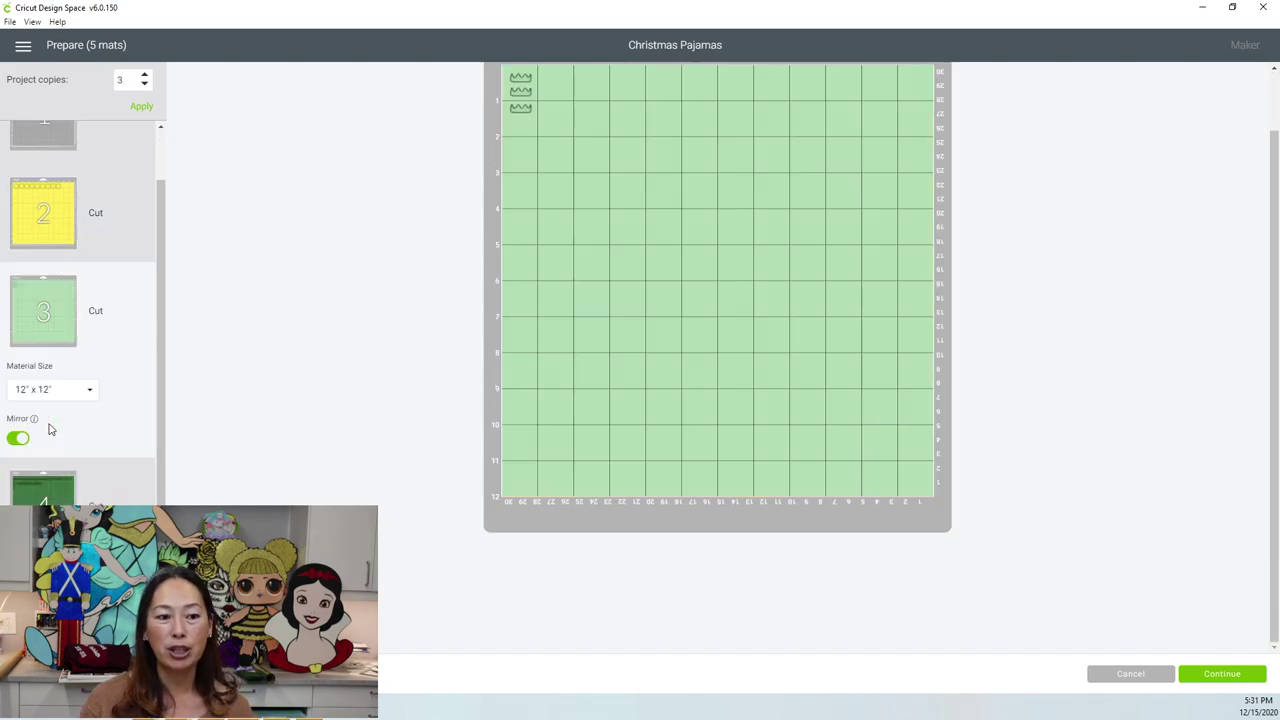
{"action": "left_click", "coordinate": [43, 490]}
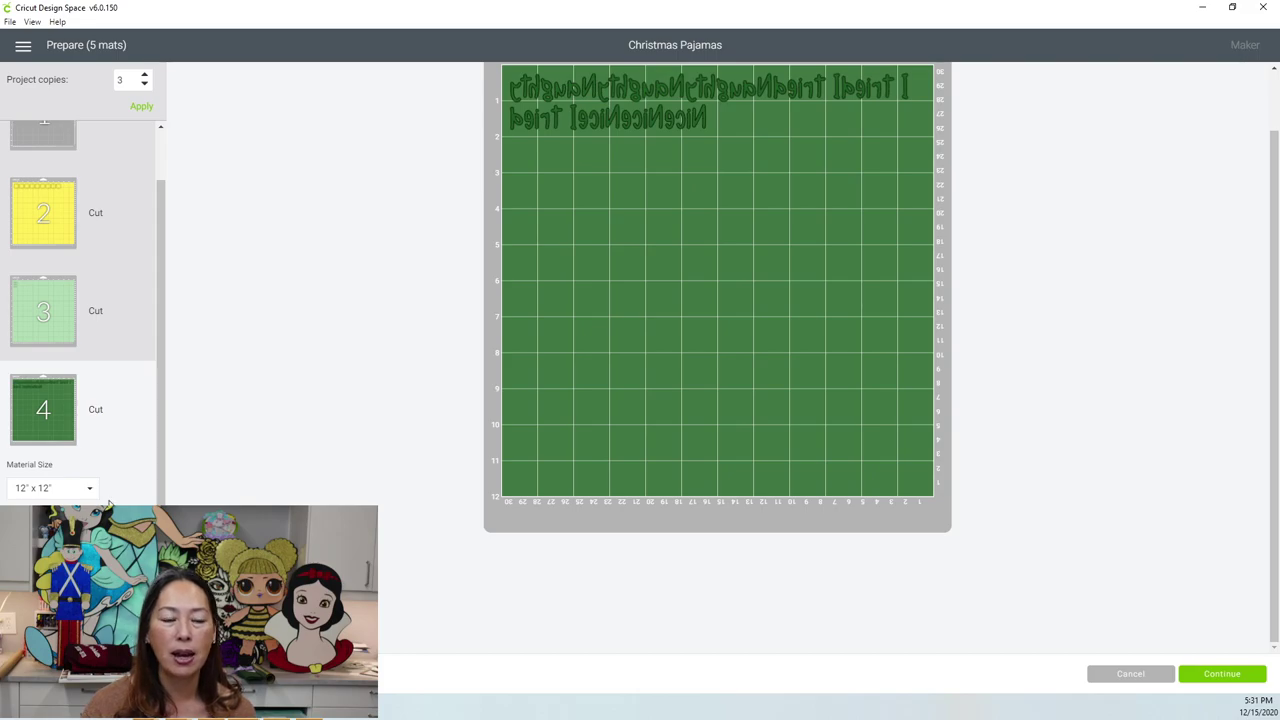
{"action": "left_click", "coordinate": [43, 540]}
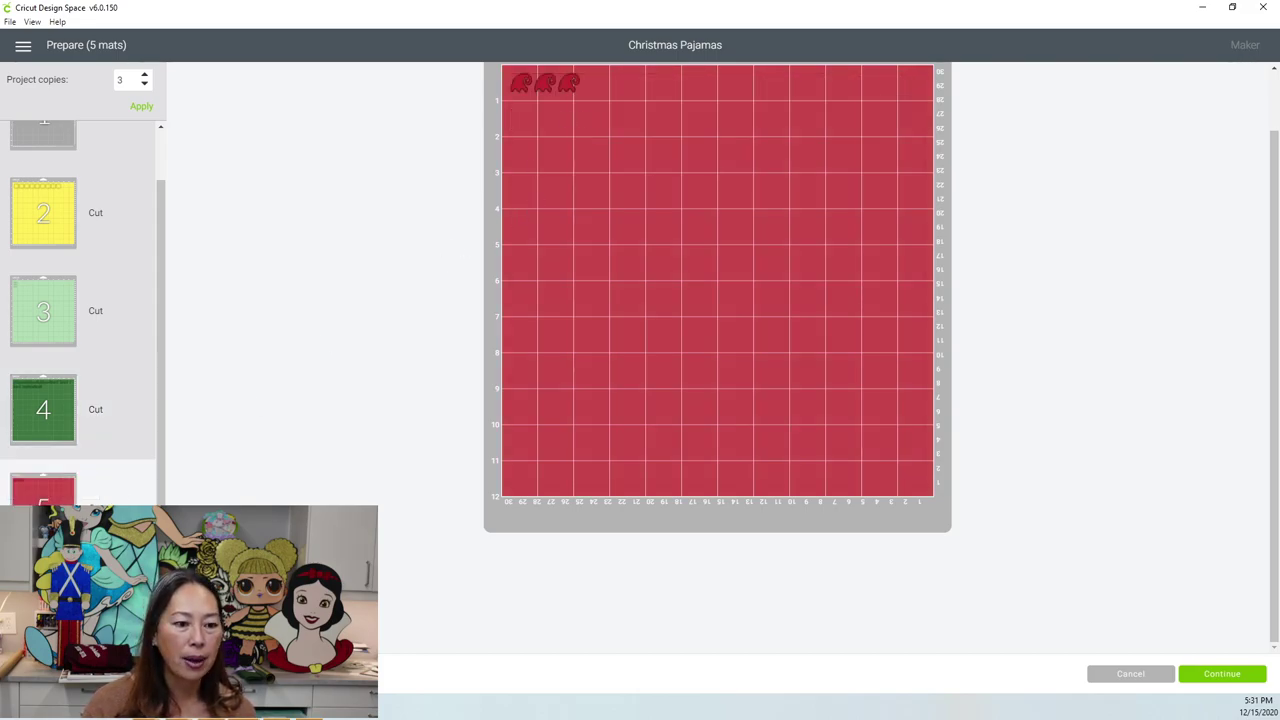
{"action": "scroll", "coordinate": [97, 489], "scroll_direction": "up", "scroll_amount": 2}
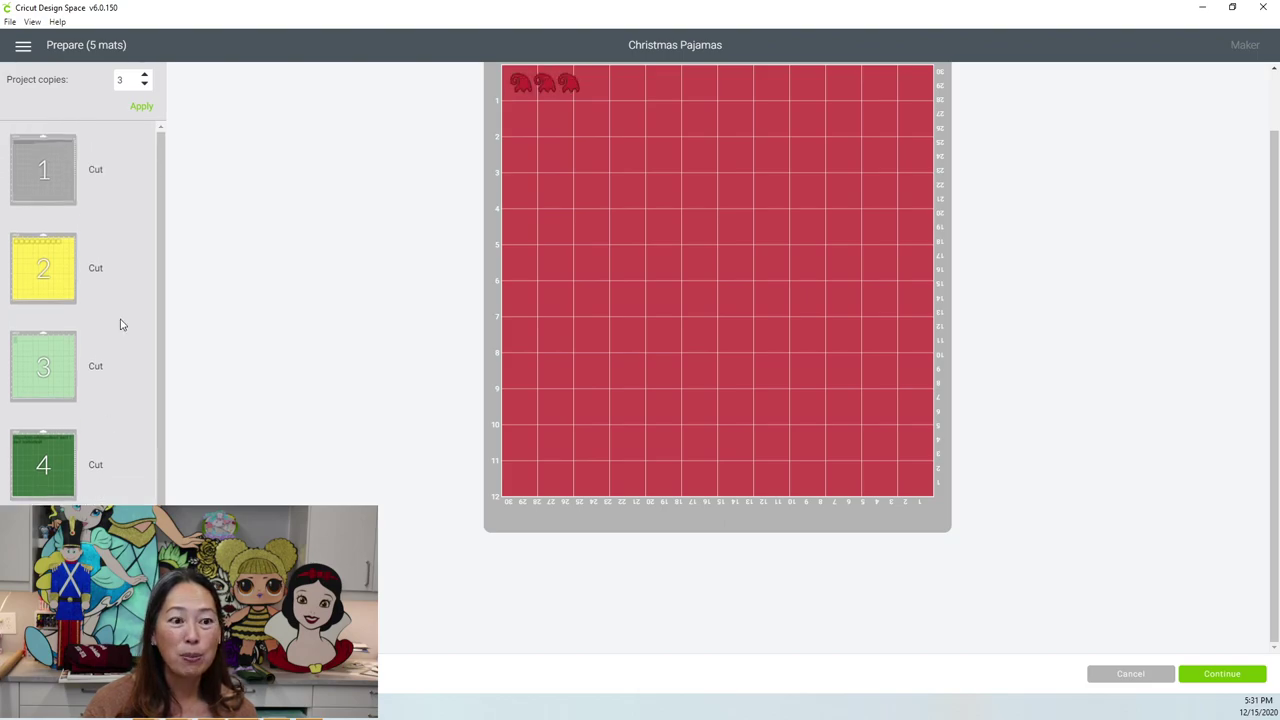